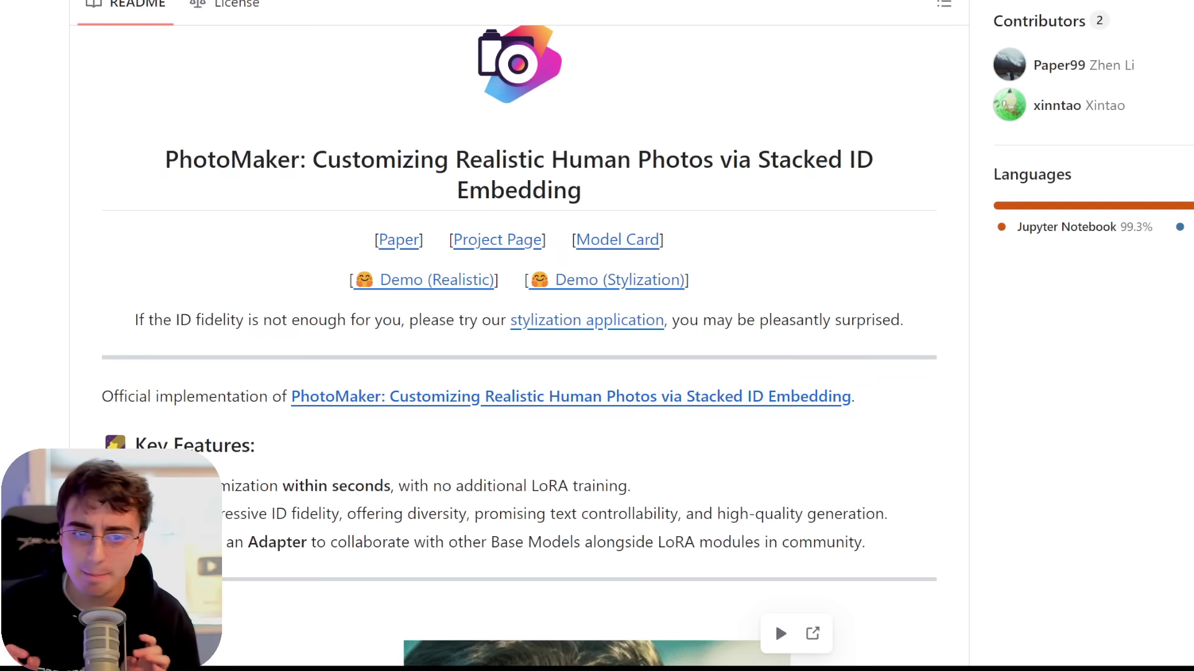
Read through the PhotoMaker README, examining its key features, demo animation, stylization examples and installation section
triple_click(350, 188)
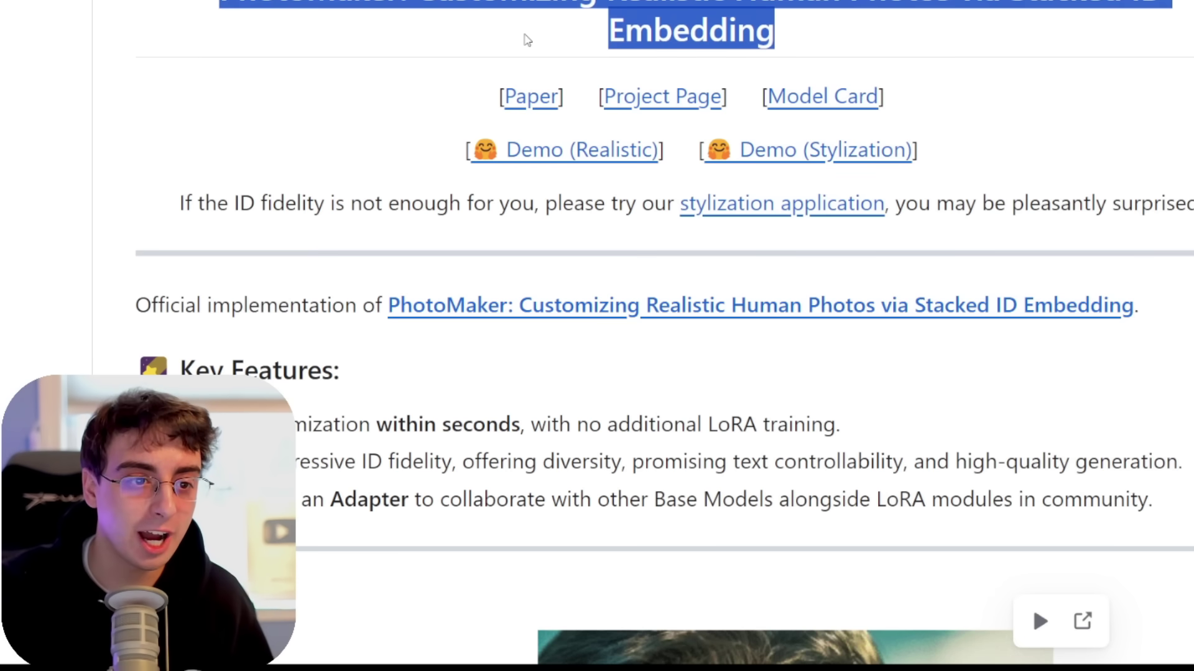
scroll(920, 267, down, 10)
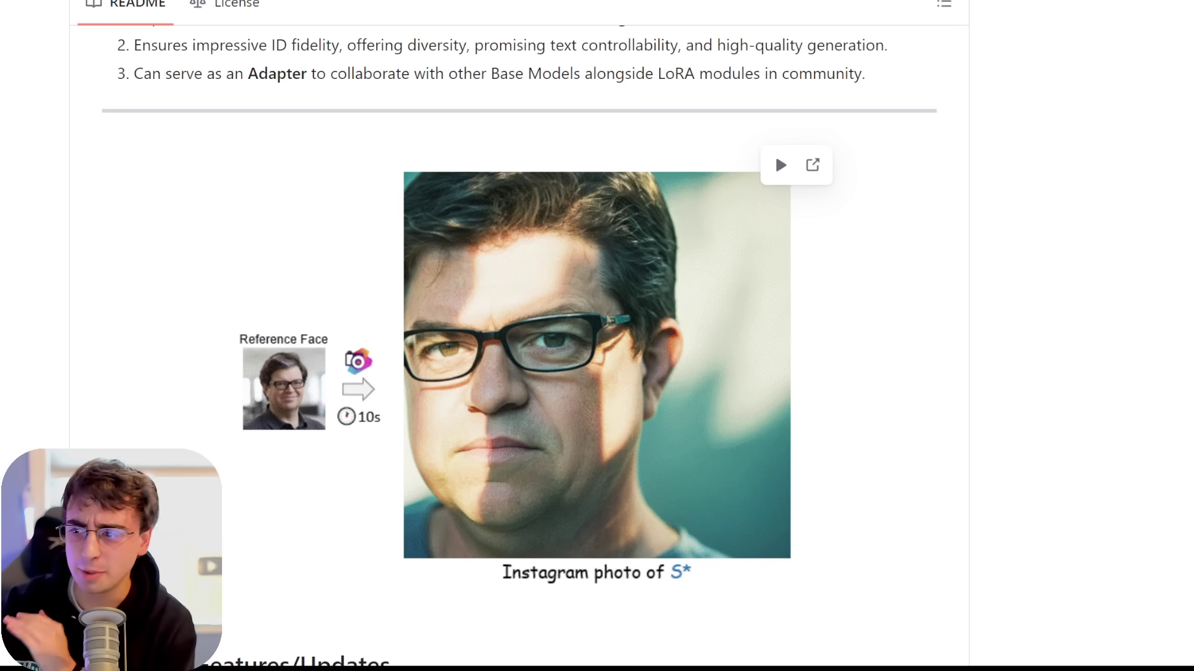
scroll(516, 373, up, 5)
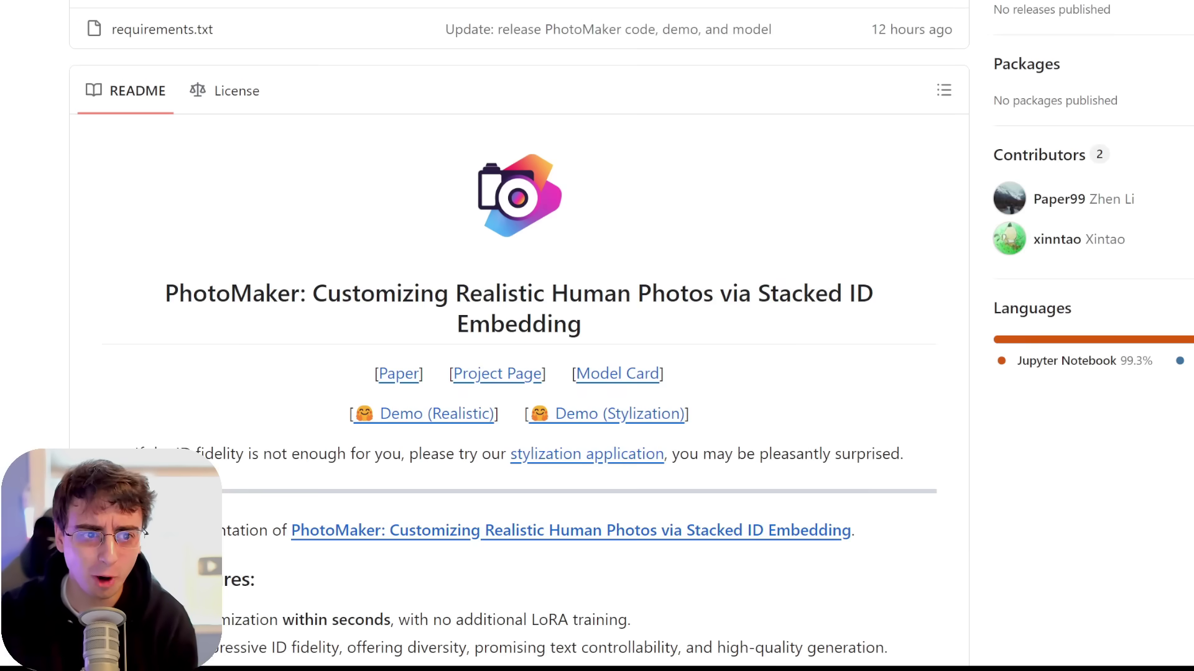
scroll(516, 373, down, 5)
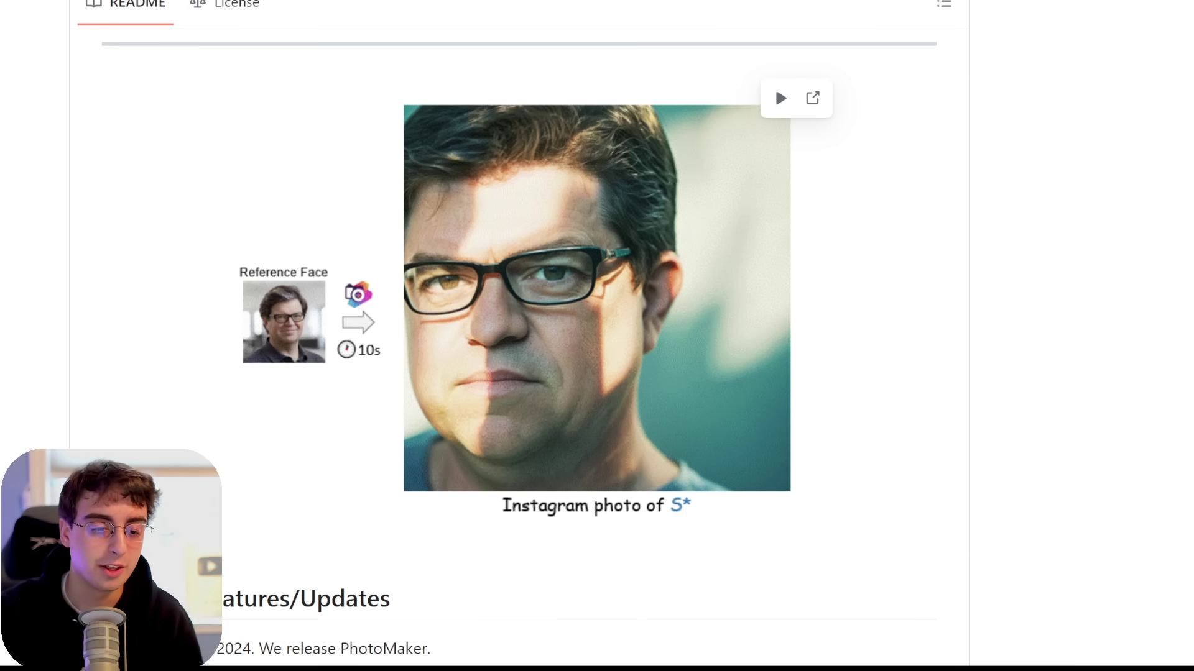
scroll(774, 87, down, 12)
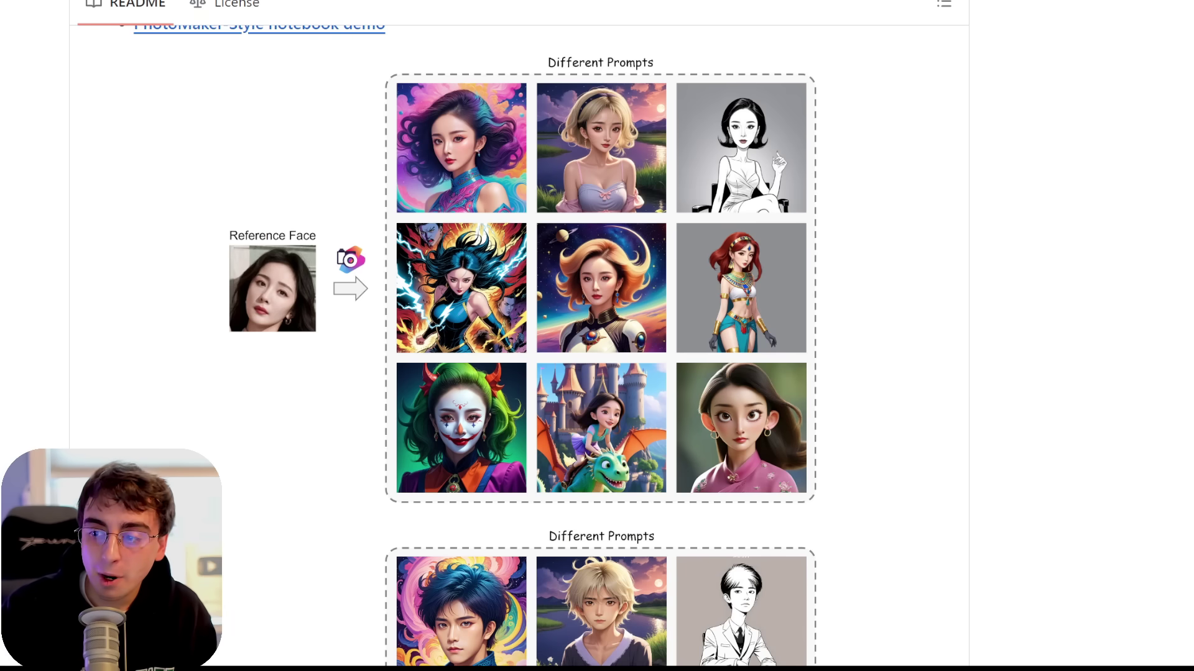
scroll(597, 336, down, 7)
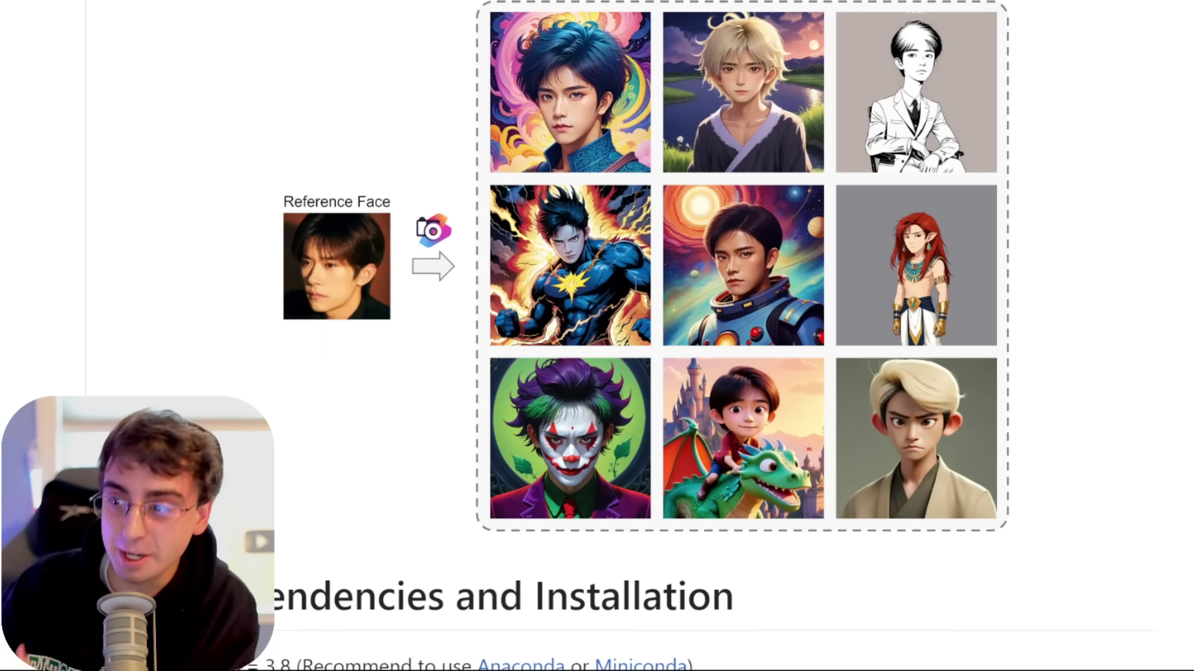
scroll(597, 336, down, 8)
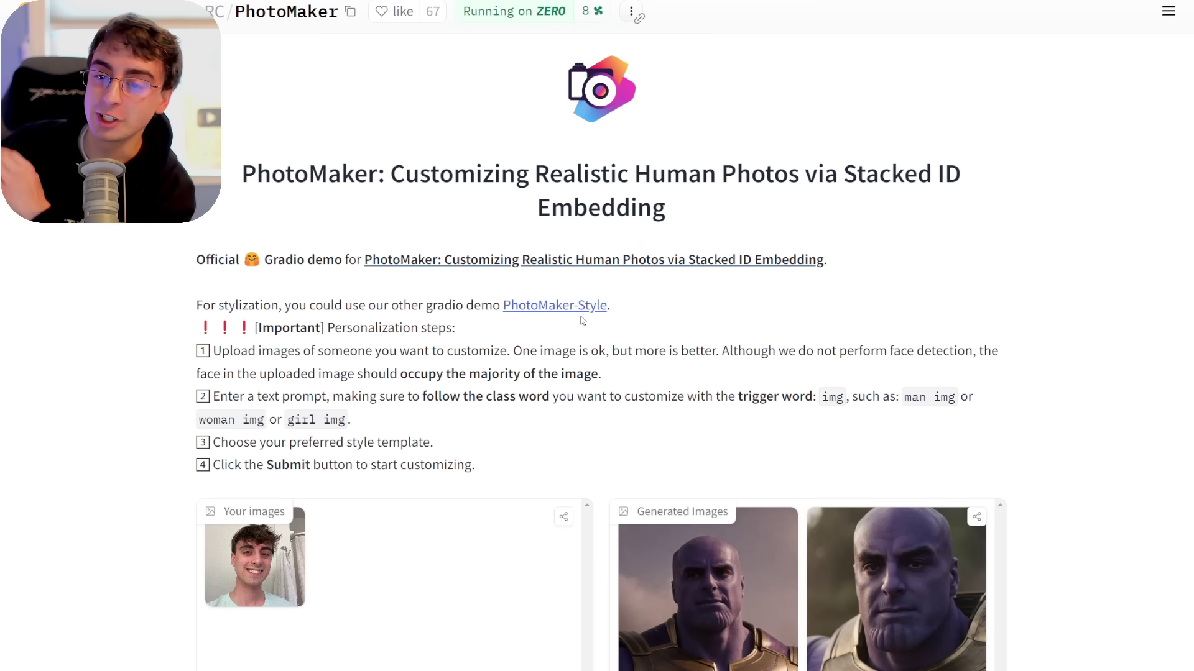
Examine the demo's prompt and style settings, and view both generated Thanos images enlarged
scroll(1004, 553, down, 3)
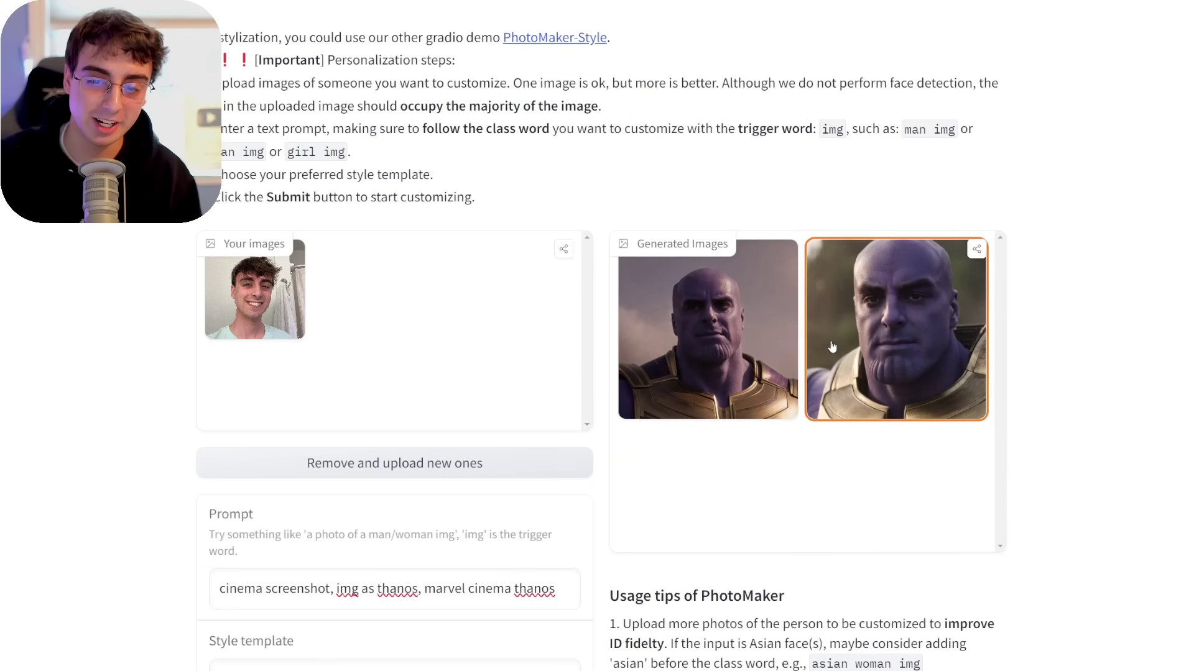
scroll(246, 467, down, 3)
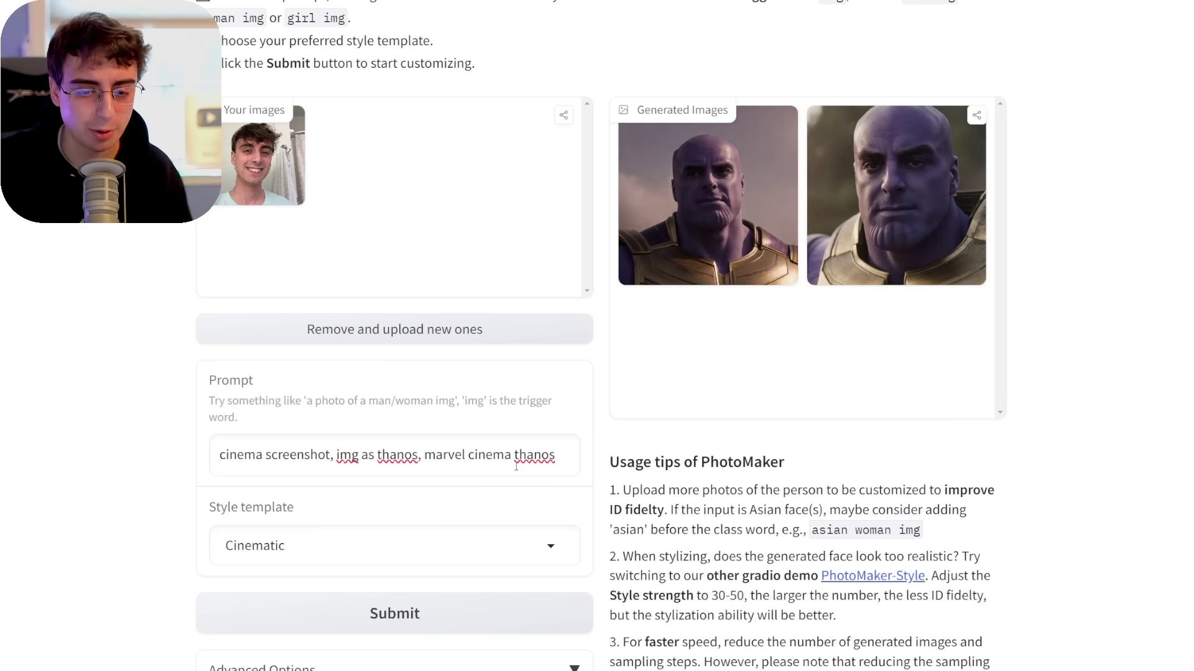
scroll(705, 319, up, 1)
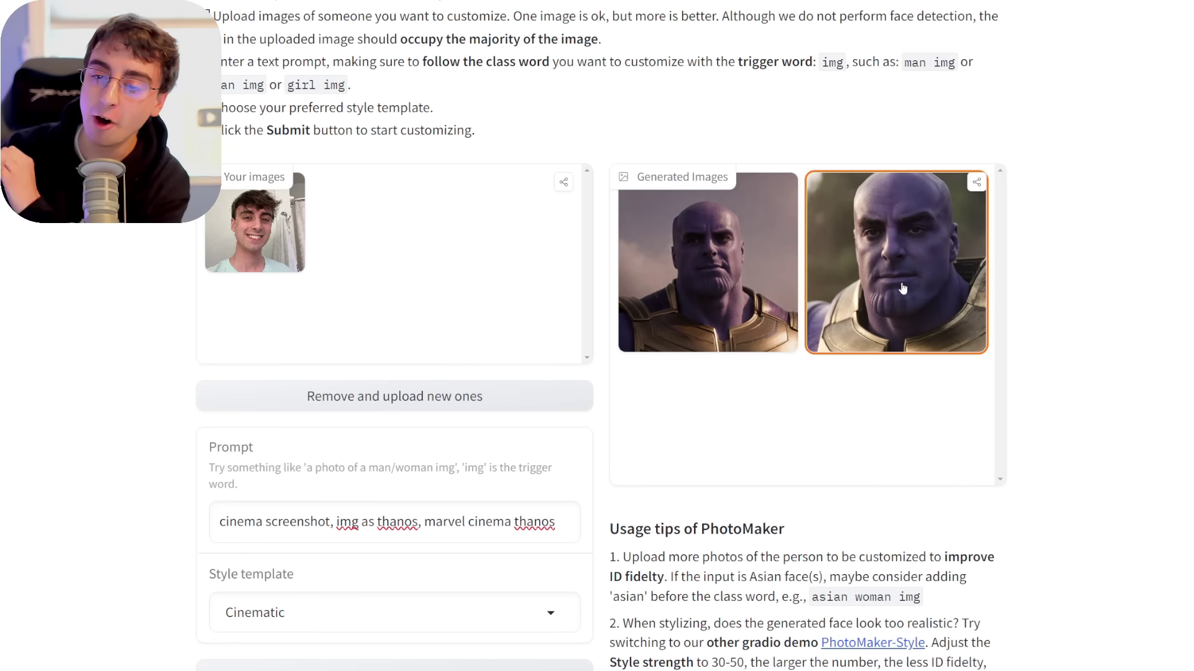
click(879, 227)
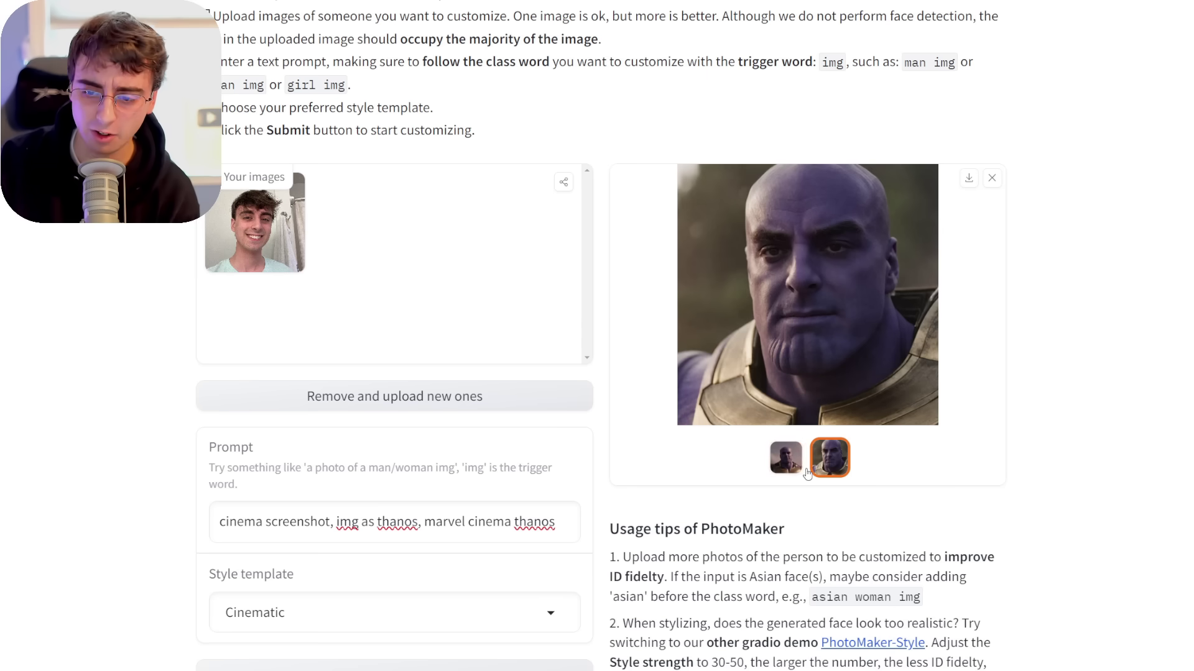
key(Left)
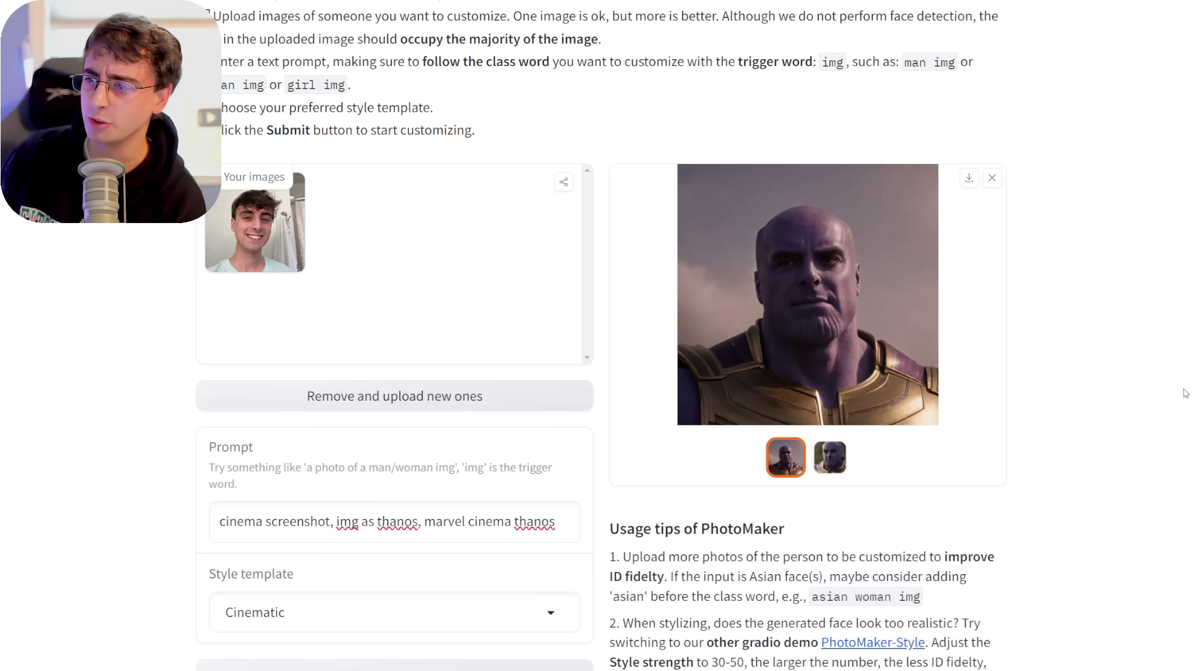
Read the first personalization step, highlighting its advice on the number of images, face detection and face size
scroll(1185, 393, up, 4)
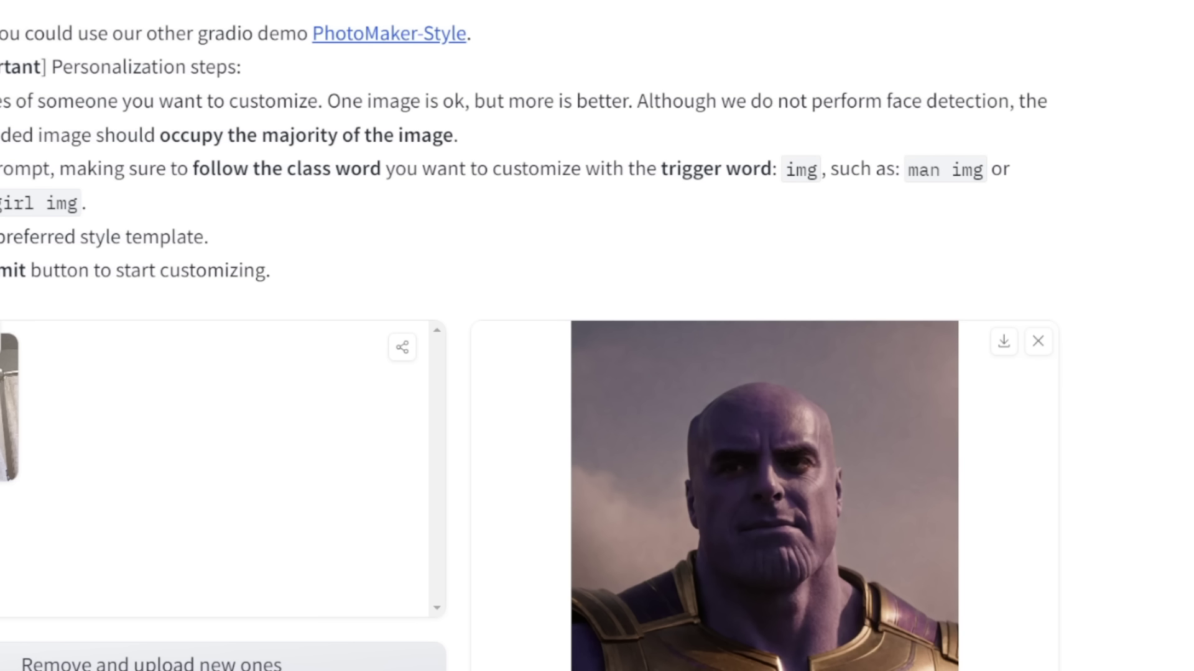
drag(324, 101, 464, 101)
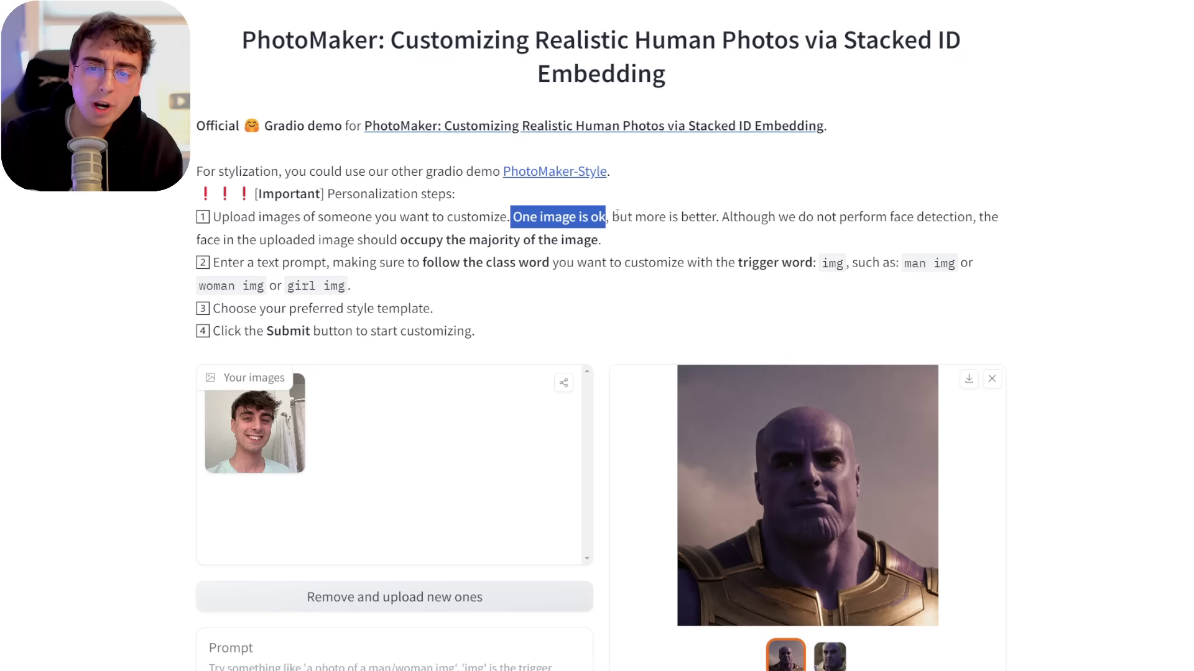
drag(614, 216, 721, 218)
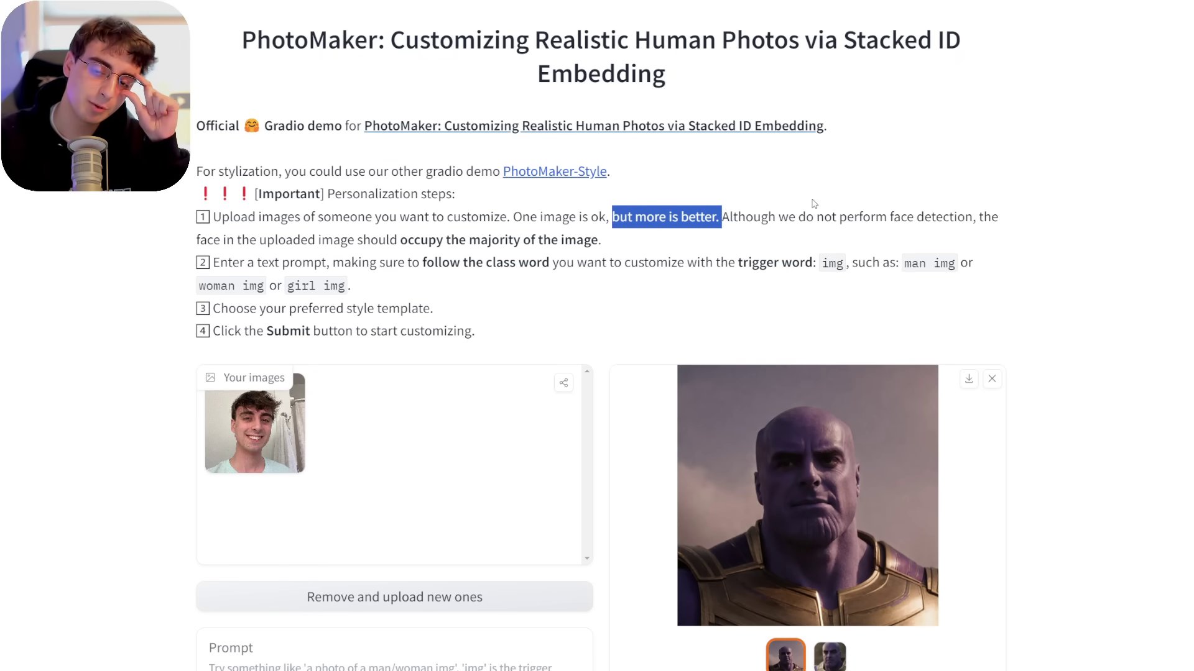
drag(733, 217, 994, 220)
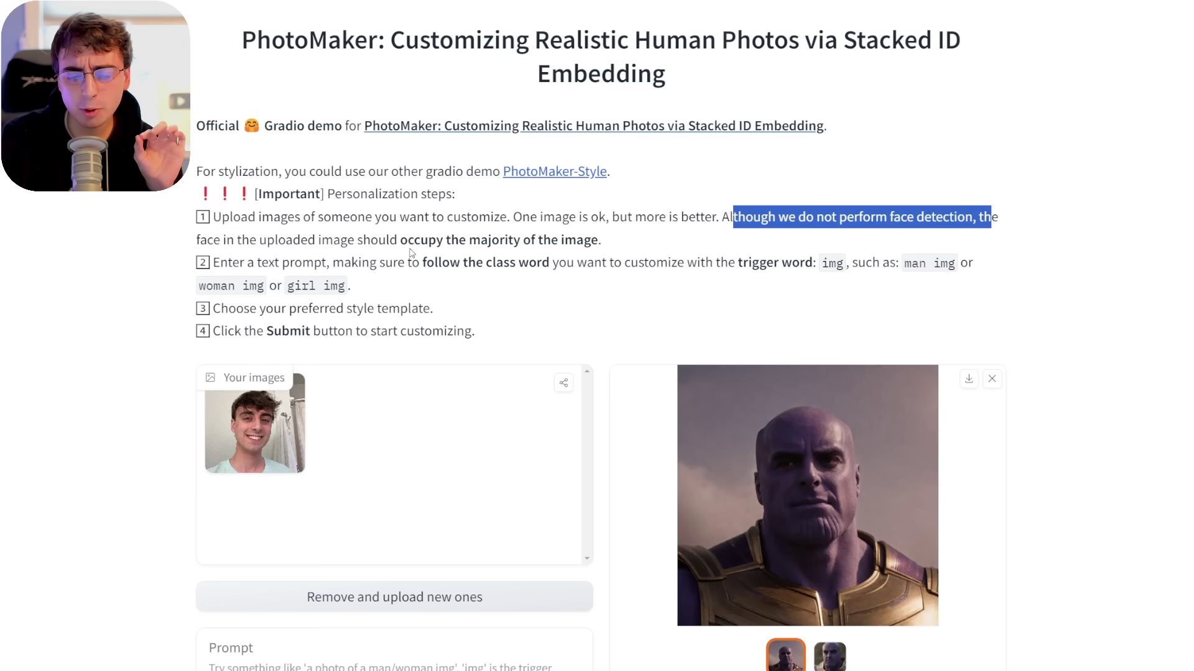
drag(603, 244, 398, 240)
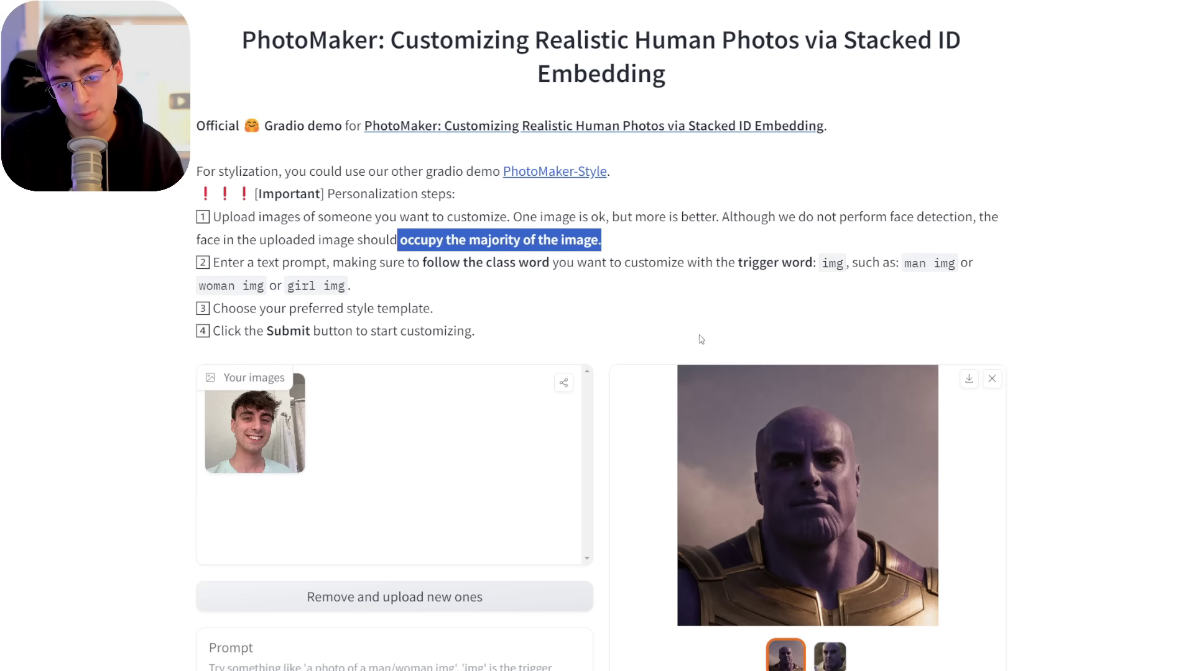
click(668, 329)
scroll(668, 329, up, 2)
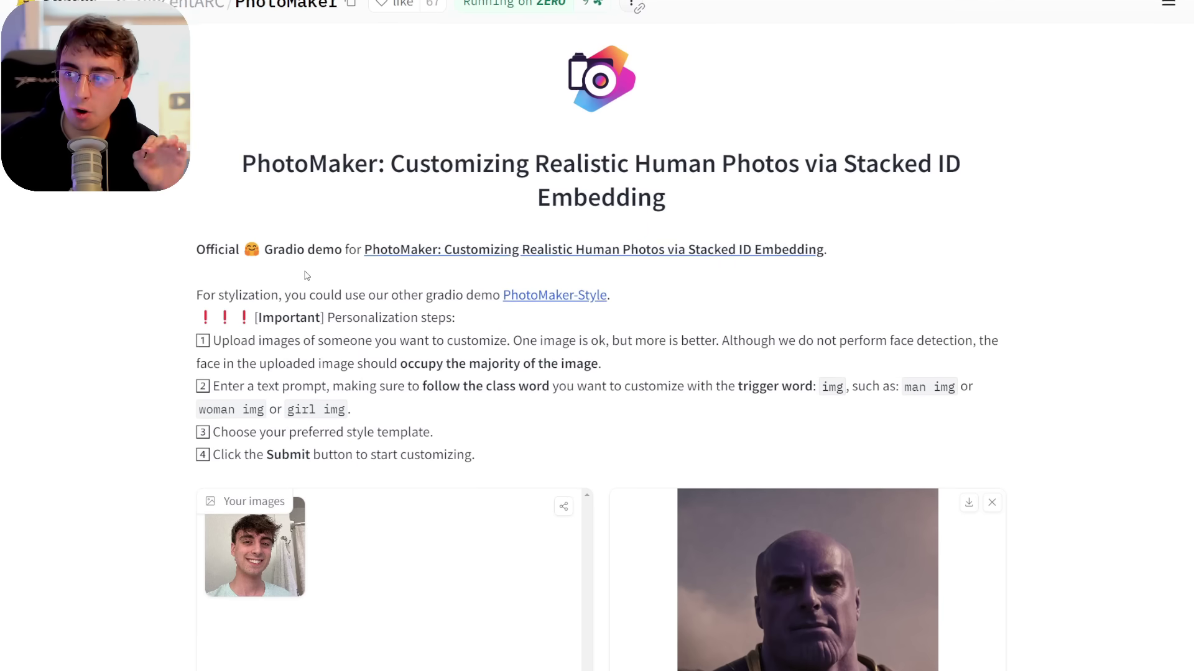
scroll(307, 276, down, 2)
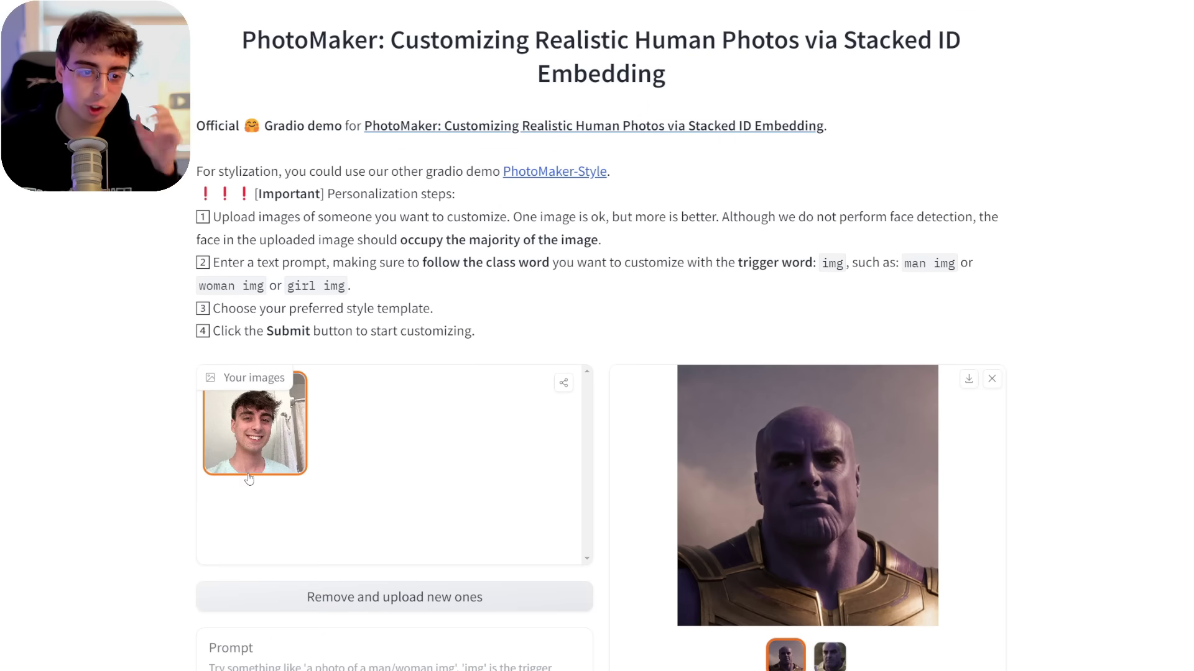
Examine the wording of the Thanos prompt, highlighting the trigger word img and the character description
scroll(341, 466, down, 3)
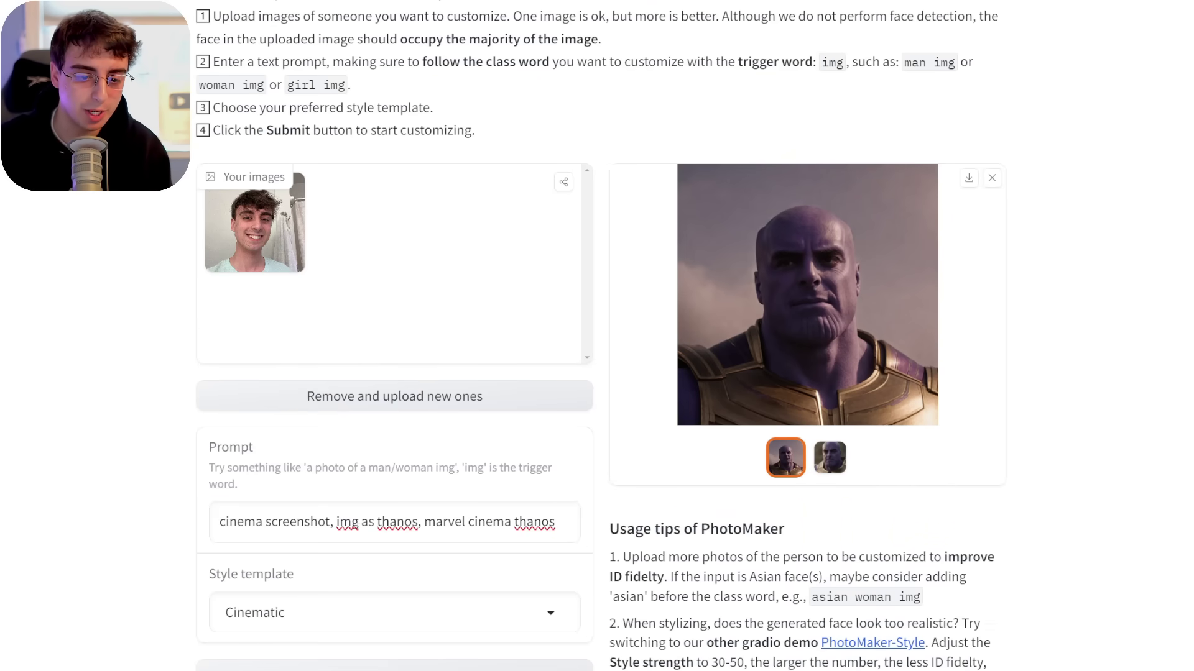
double_click(347, 522)
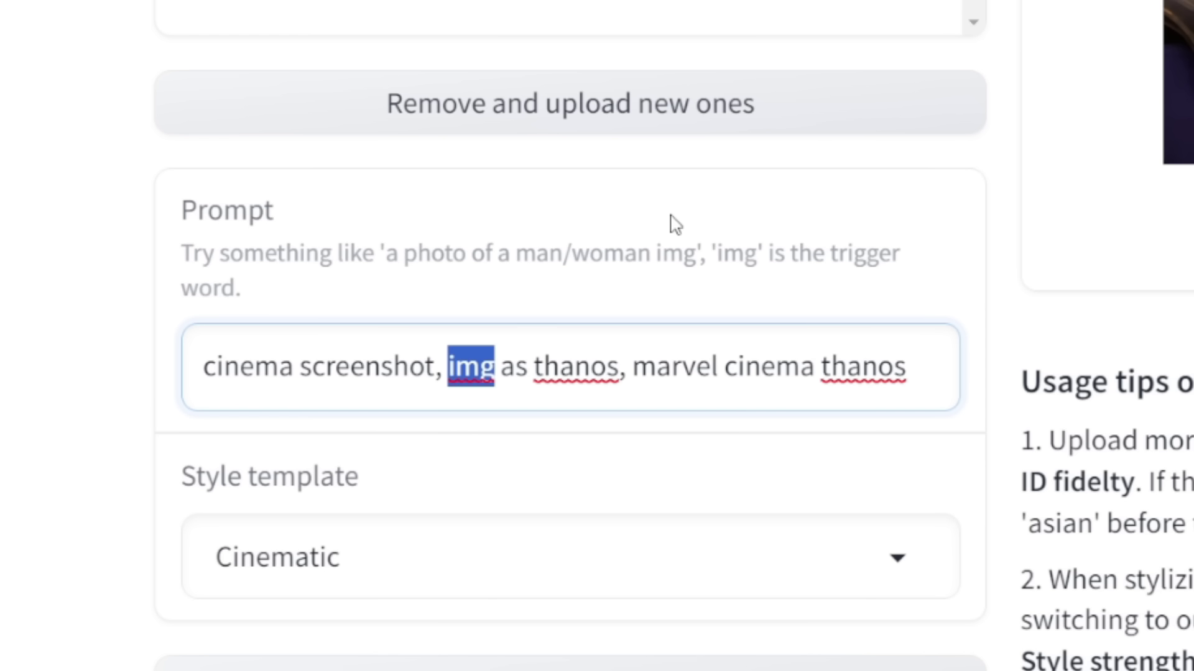
click(211, 424)
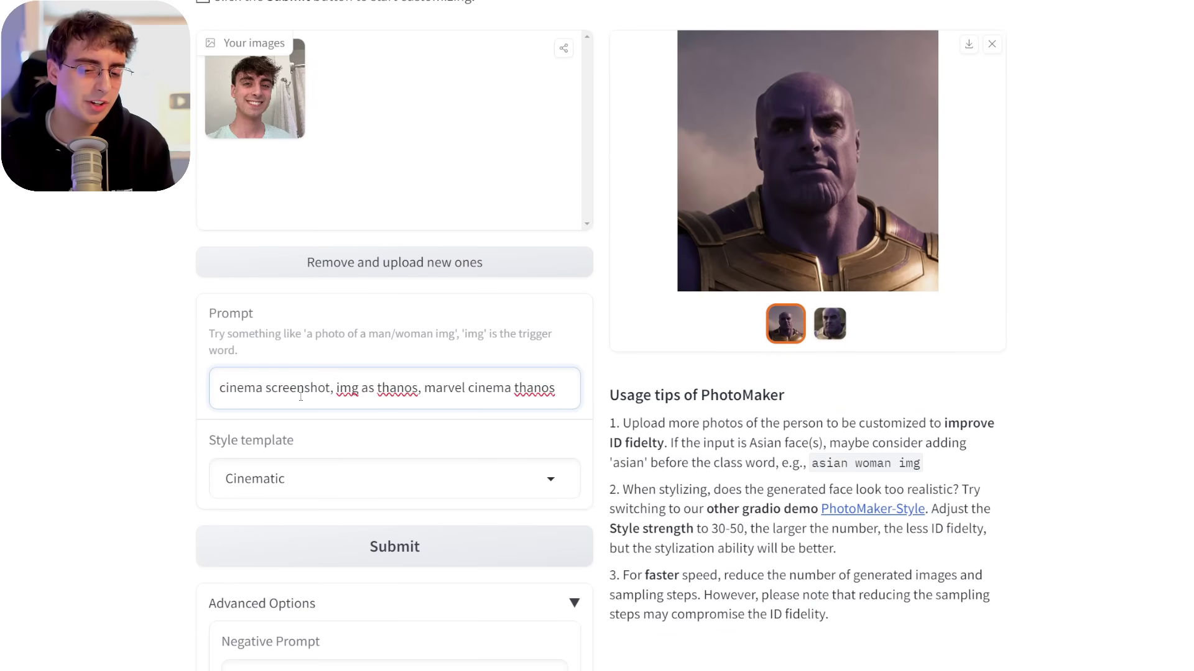
double_click(346, 389)
drag(368, 388, 406, 396)
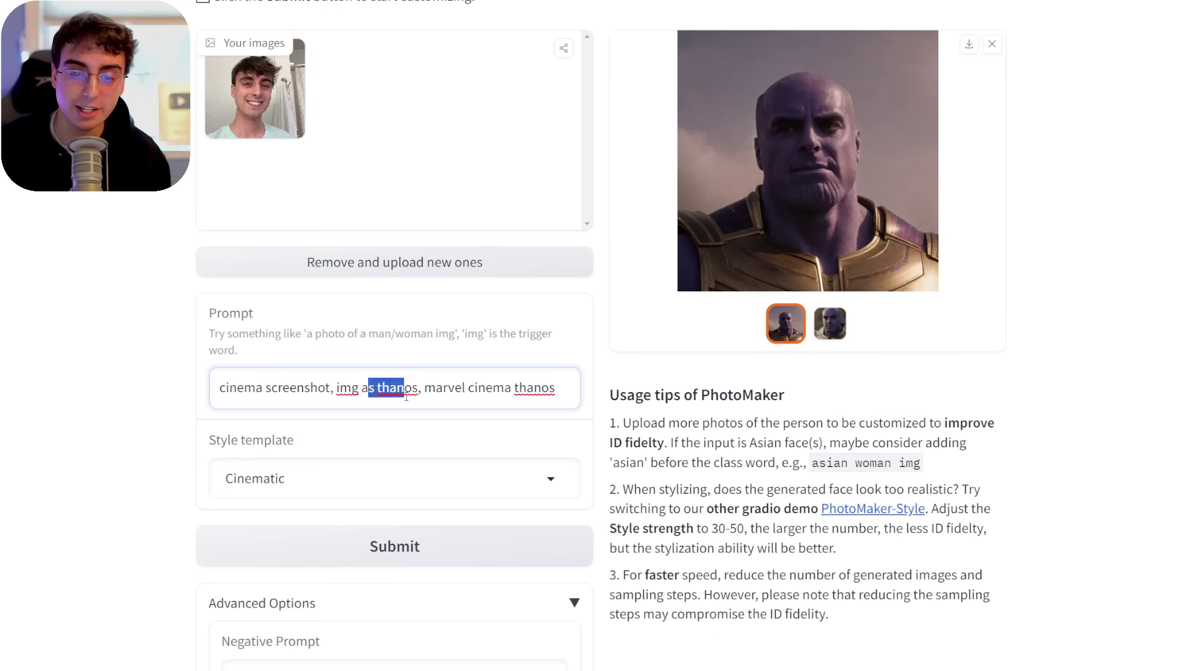
click(487, 397)
drag(533, 392, 492, 394)
click(579, 396)
Review the uploaded reference photos and display the second generated Thanos image for comparison
scroll(625, 429, up, 3)
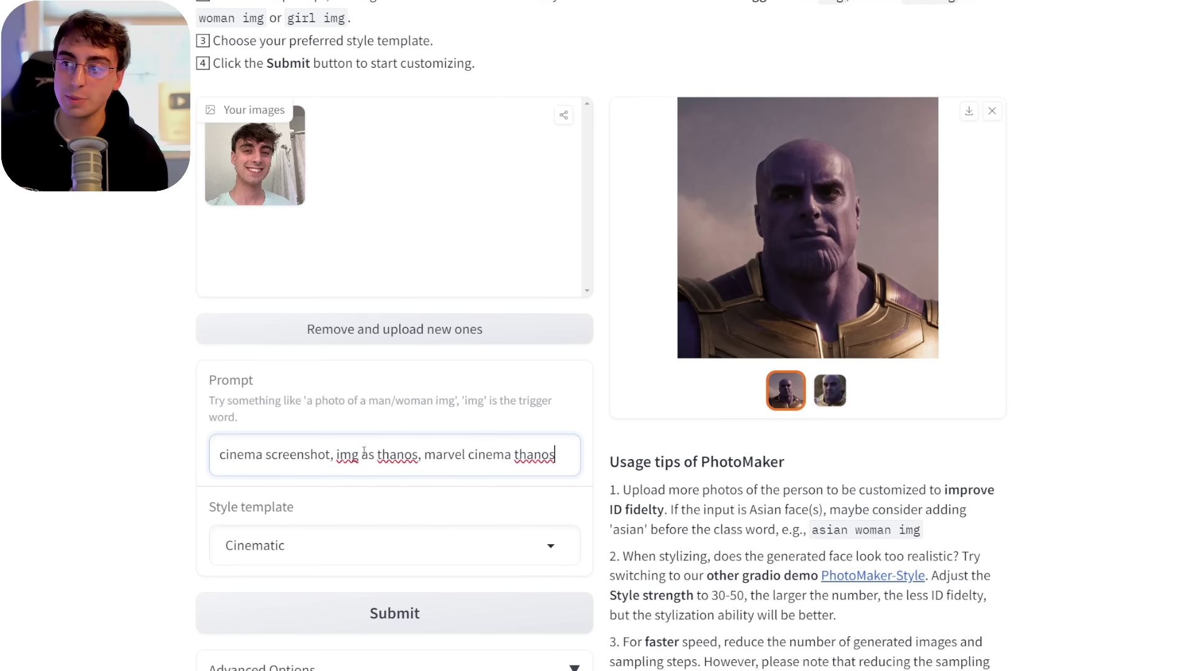
scroll(618, 439, up, 2)
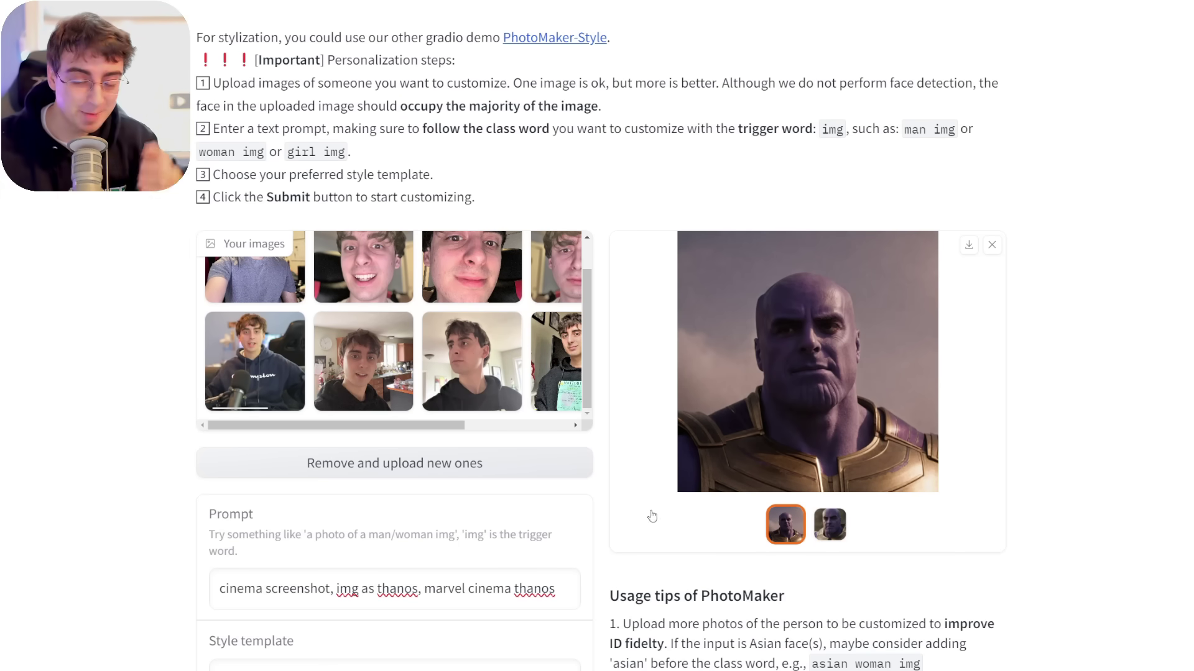
scroll(587, 517, down, 2)
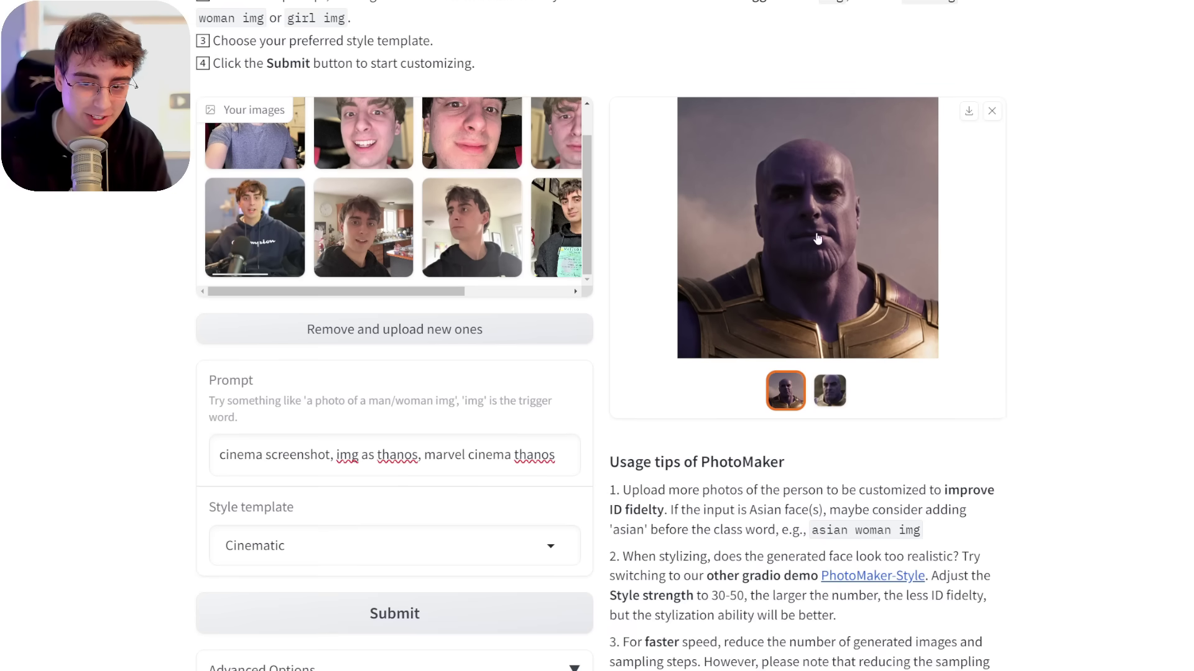
click(830, 392)
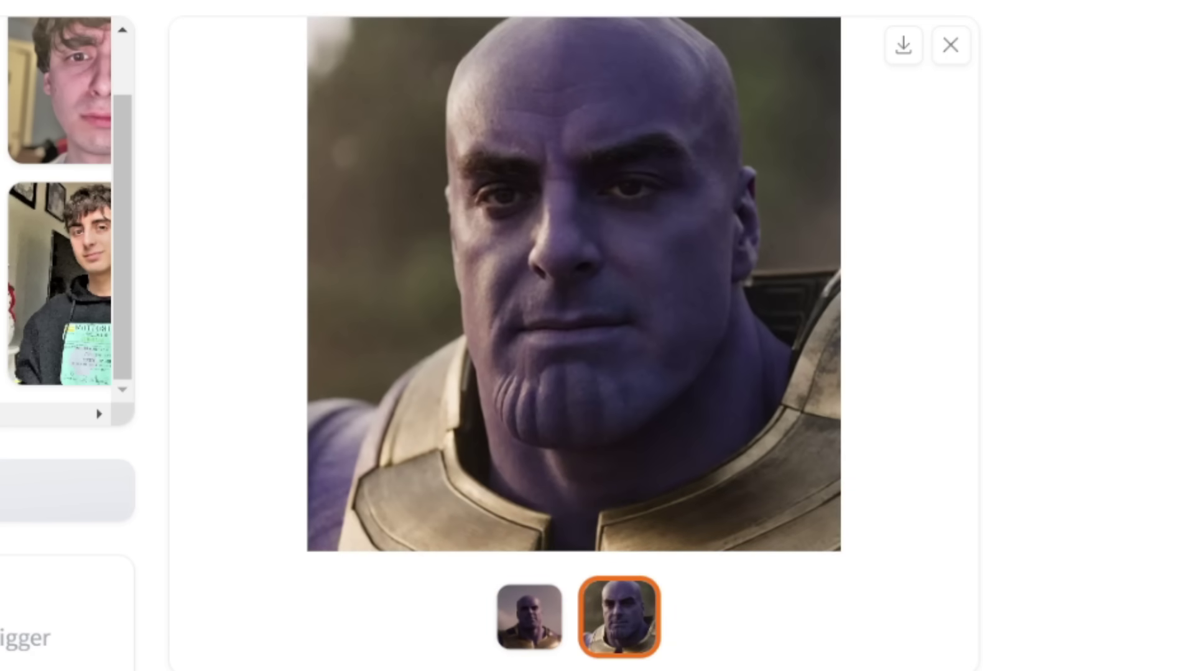
Look through the available style templates, keeping Cinematic selected
click(373, 413)
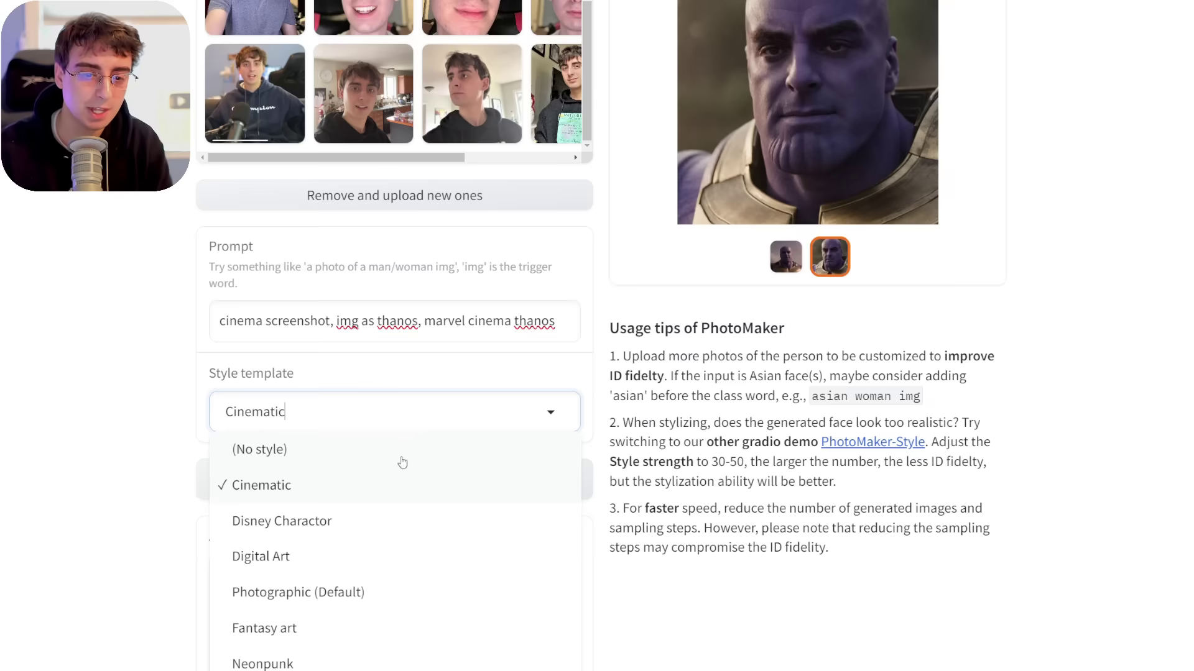
scroll(453, 461, down, 2)
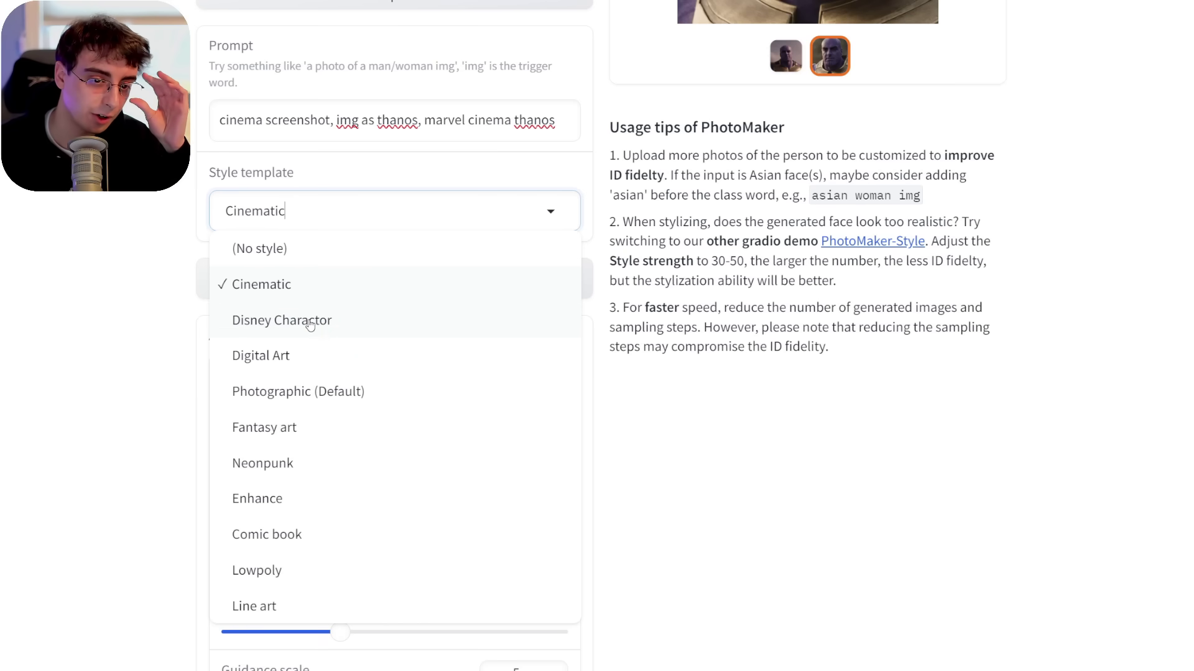
click(586, 392)
Review the advanced options for negative prompt, sample steps, style strength, output images, guidance scale and seed
scroll(587, 391, down, 3)
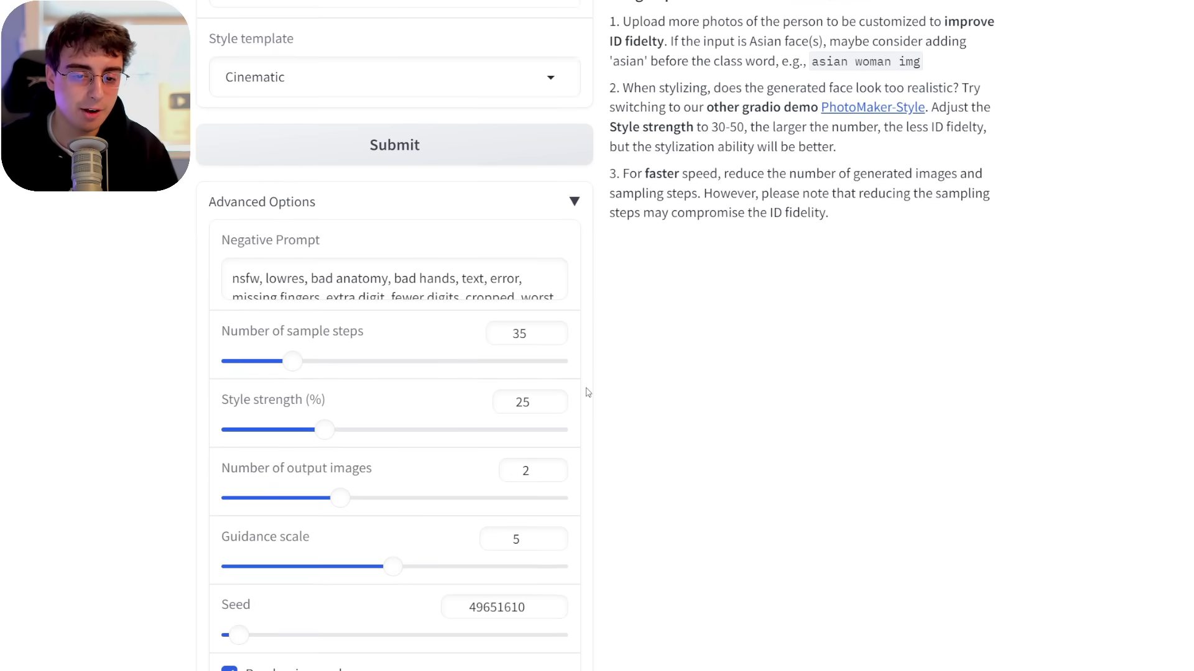
scroll(435, 227, down, 2)
scroll(453, 232, up, 2)
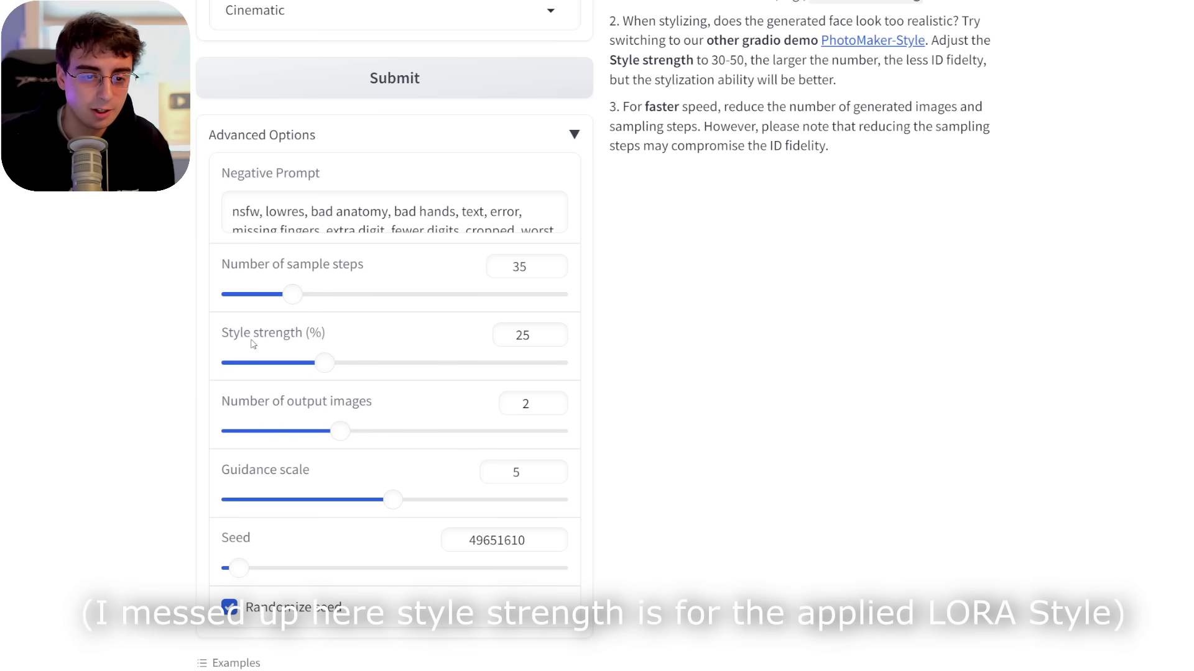
scroll(422, 346, up, 10)
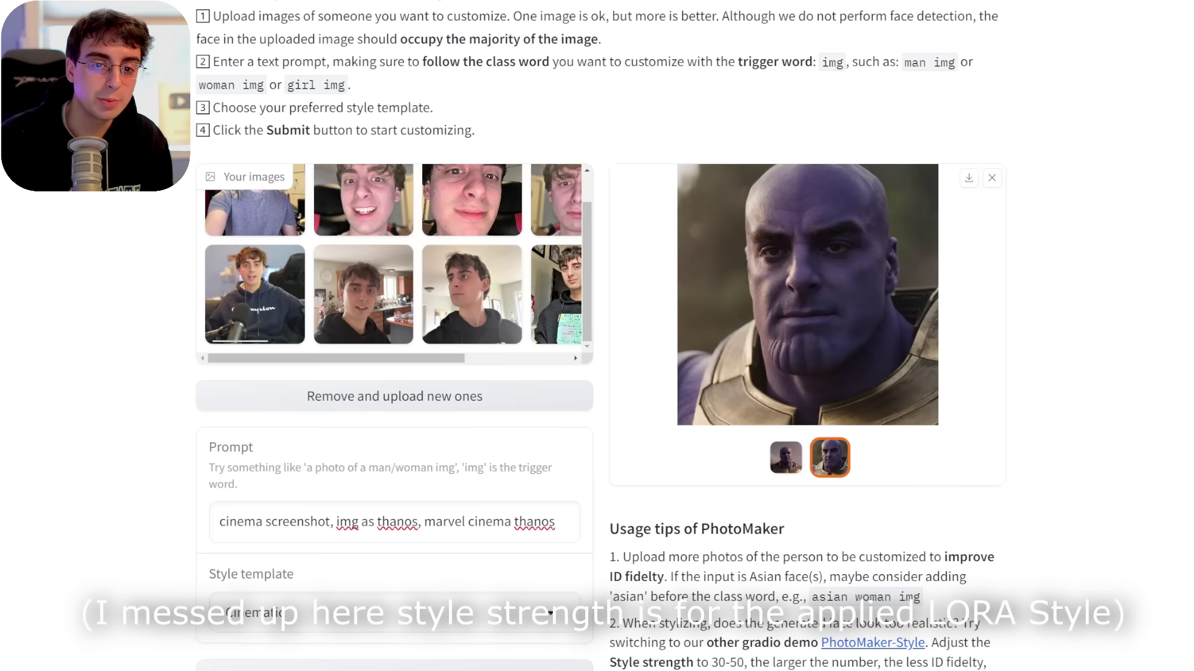
scroll(458, 313, down, 11)
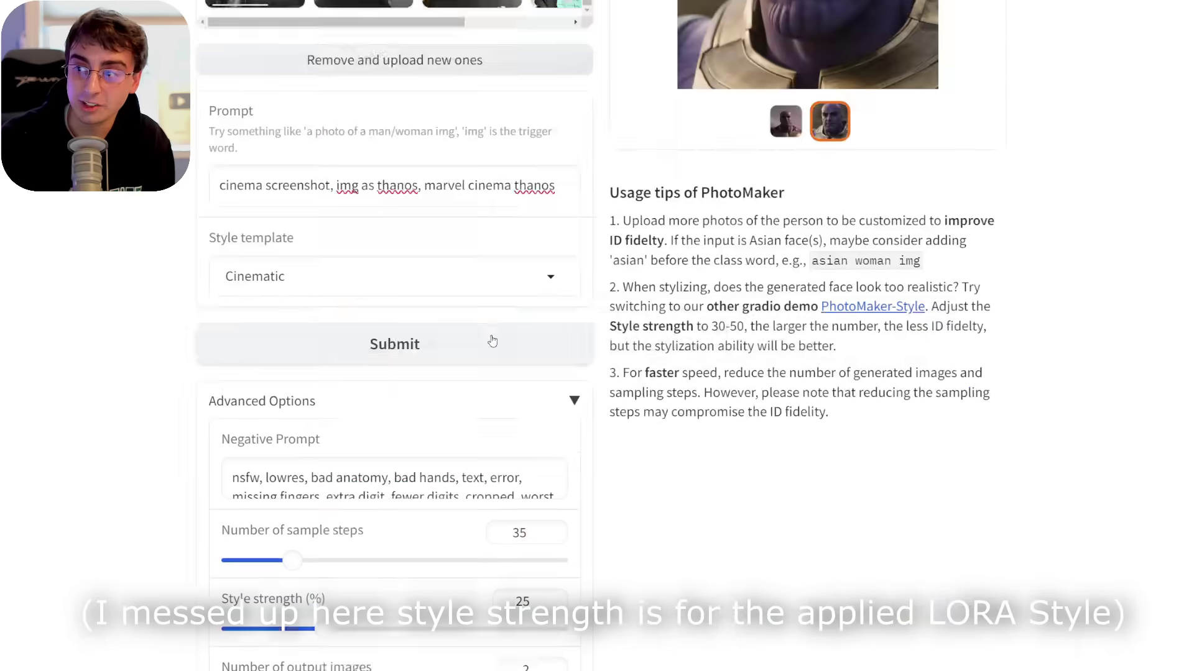
Display the first of the Thanos images generated from the multiple reference photos
scroll(524, 464, down, 2)
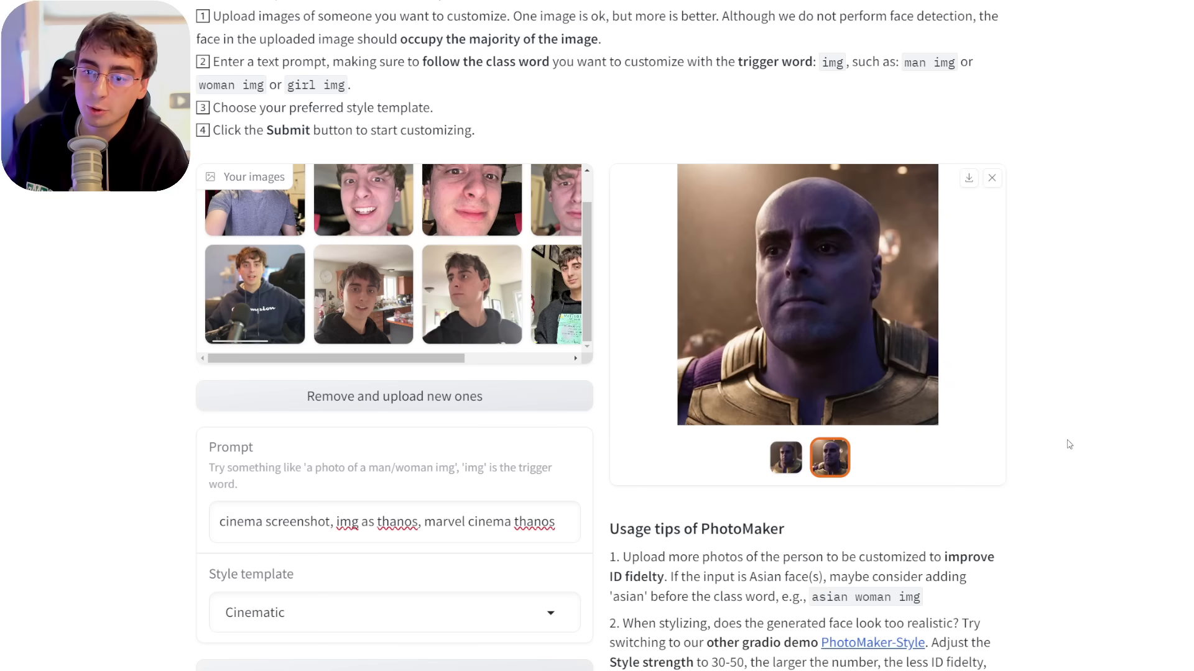
click(785, 457)
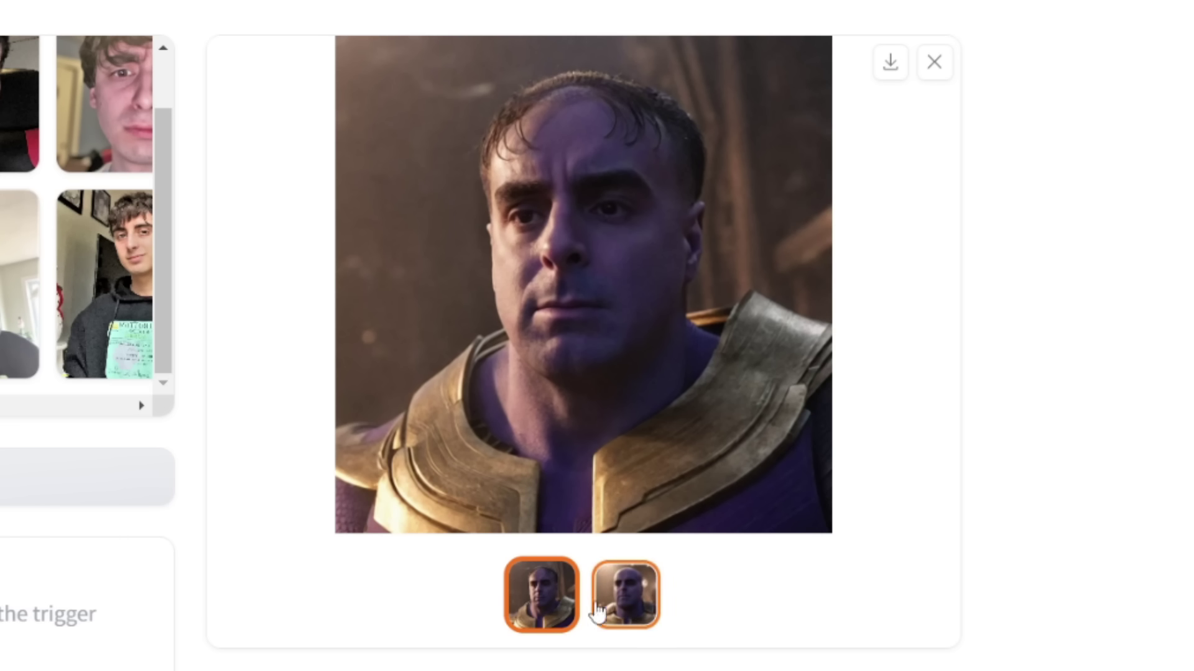
Compare the two Thanos images generated from the multiple reference photos, ending on the second one
click(598, 611)
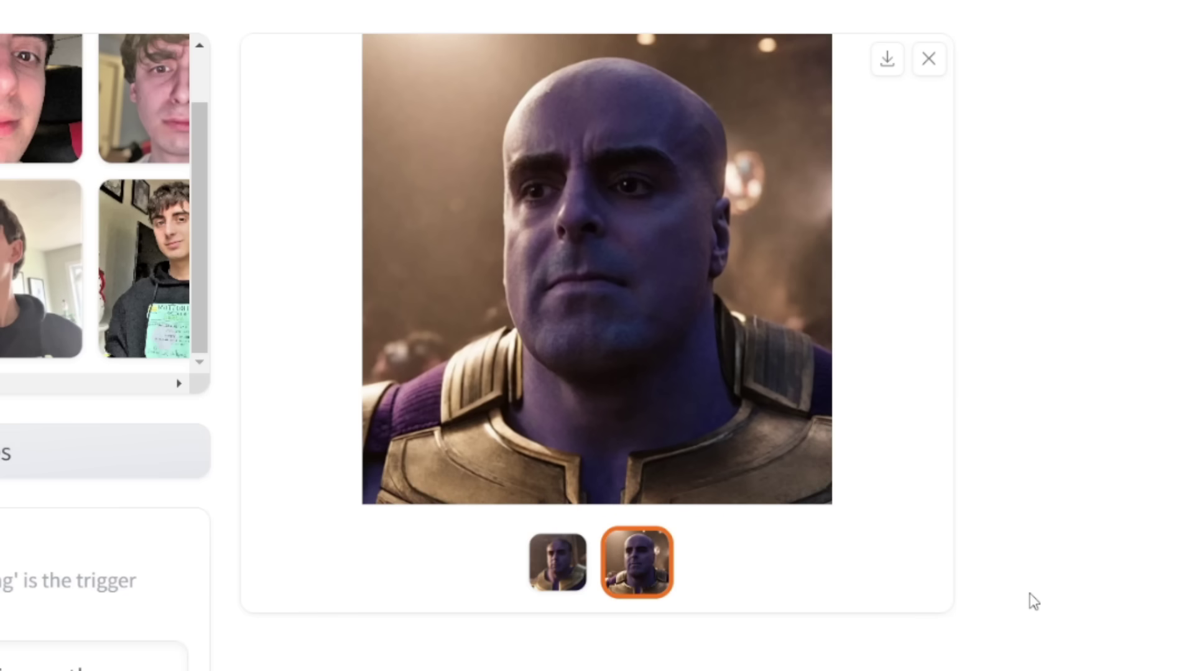
click(561, 592)
click(637, 575)
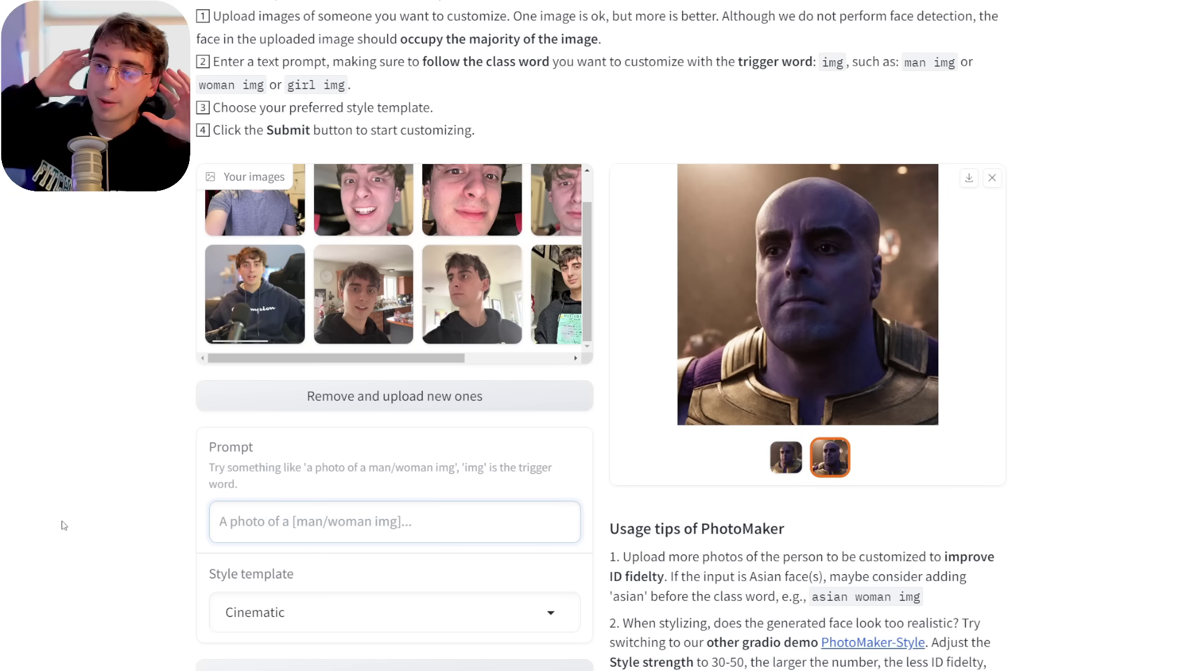
Generate images with the prompt "professional headshot, studio portrait of img, suit and tie" and the Photographic (Default) style template
text(professional headshot, studio portrait of img, suit and tie)
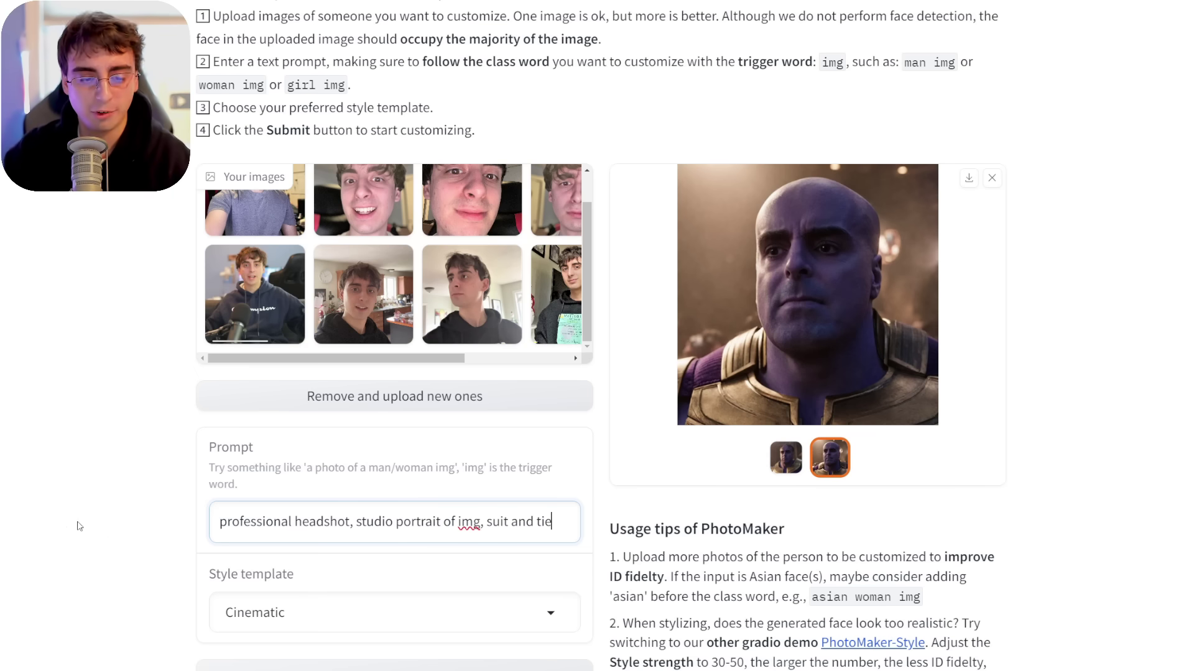
drag(451, 522, 482, 535)
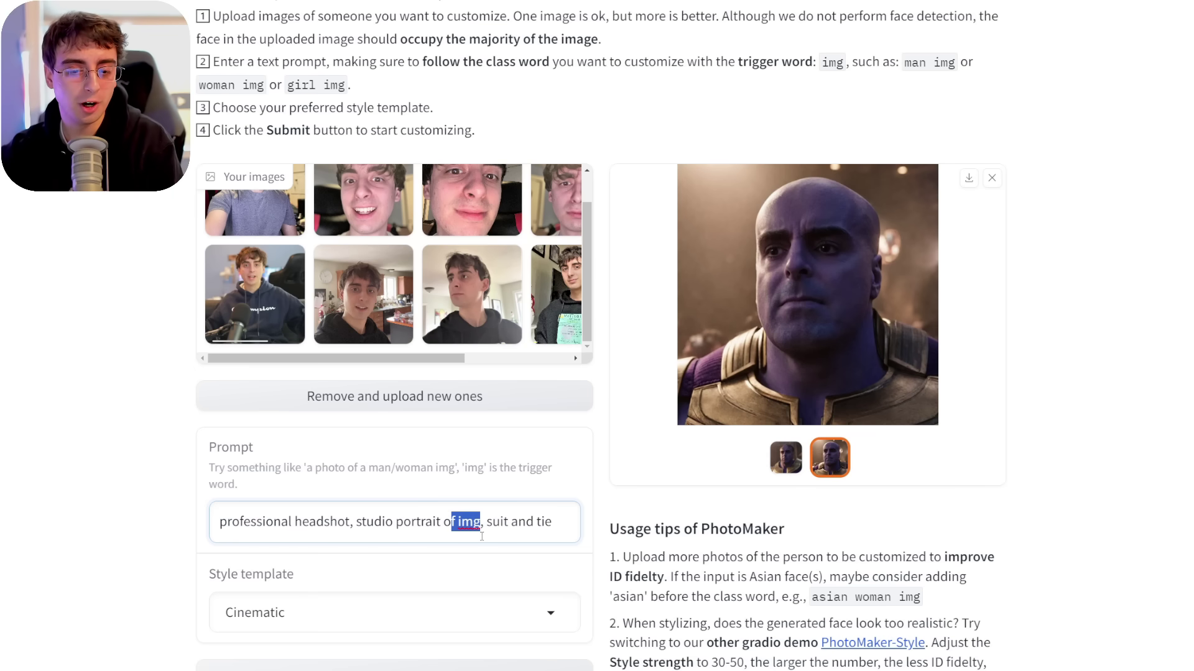
click(574, 528)
click(395, 612)
scroll(405, 552, down, 5)
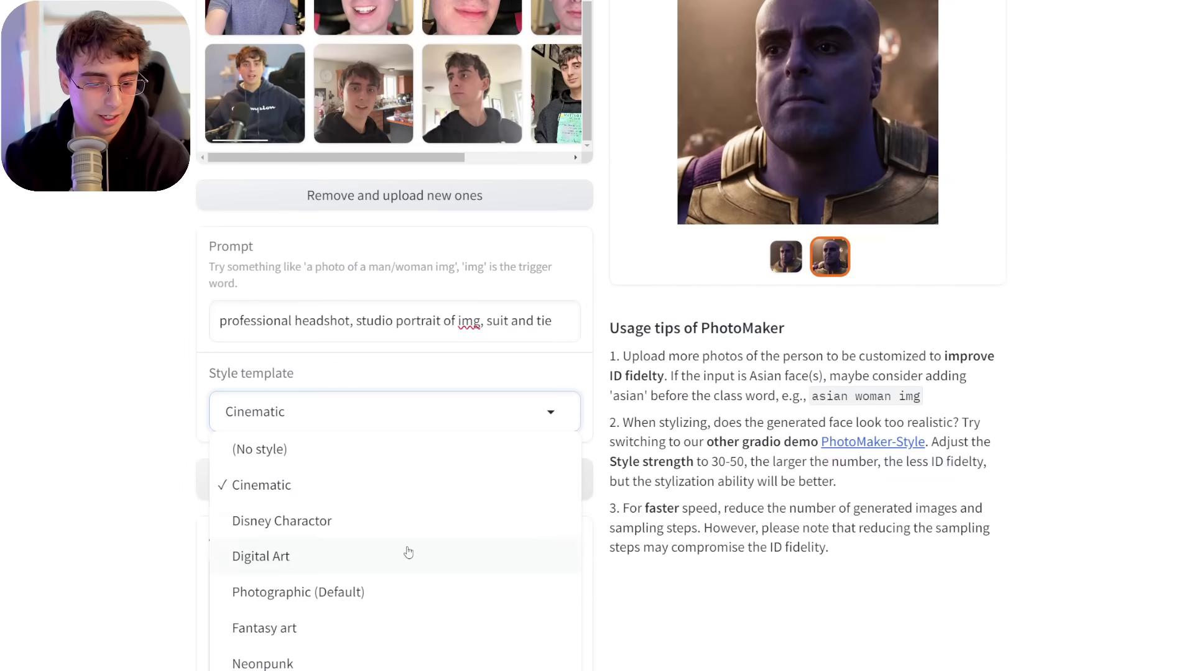
click(410, 460)
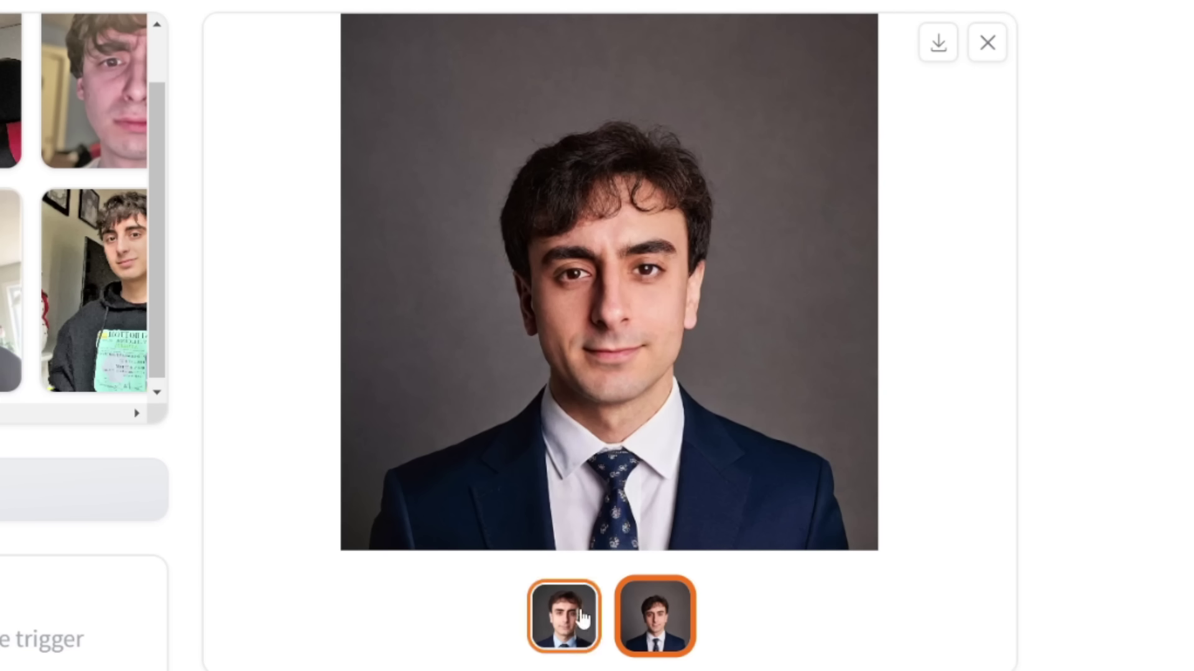
Compare the two generated professional headshots, ending on the first one
click(566, 615)
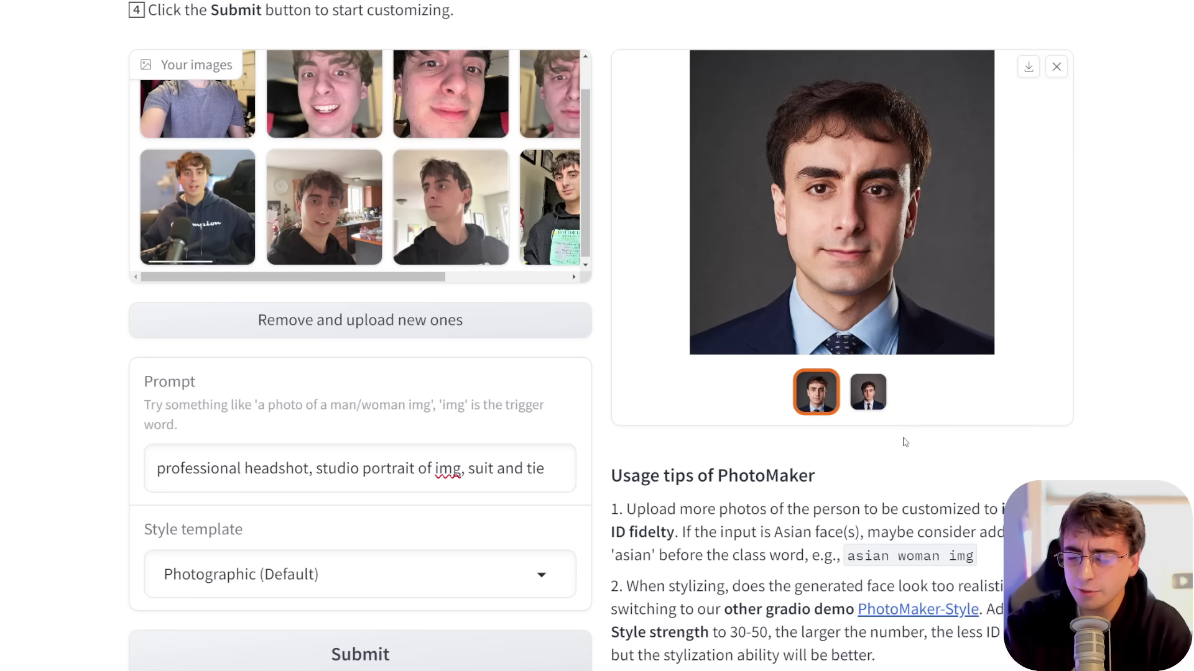
click(868, 392)
click(825, 403)
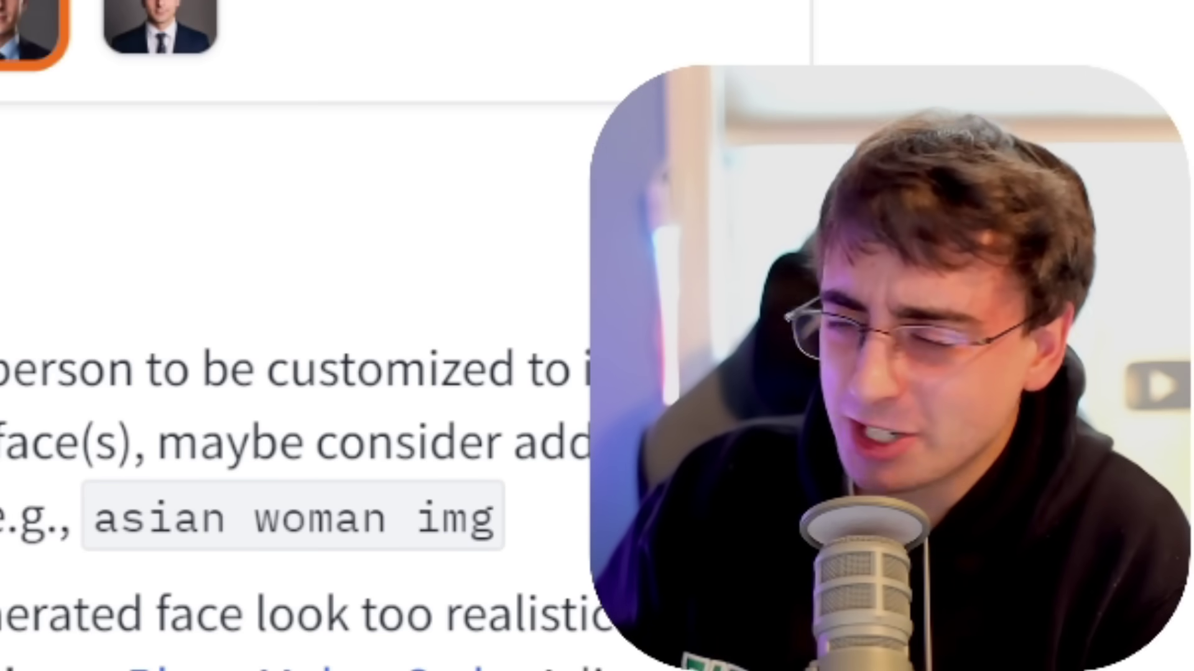
click(125, 38)
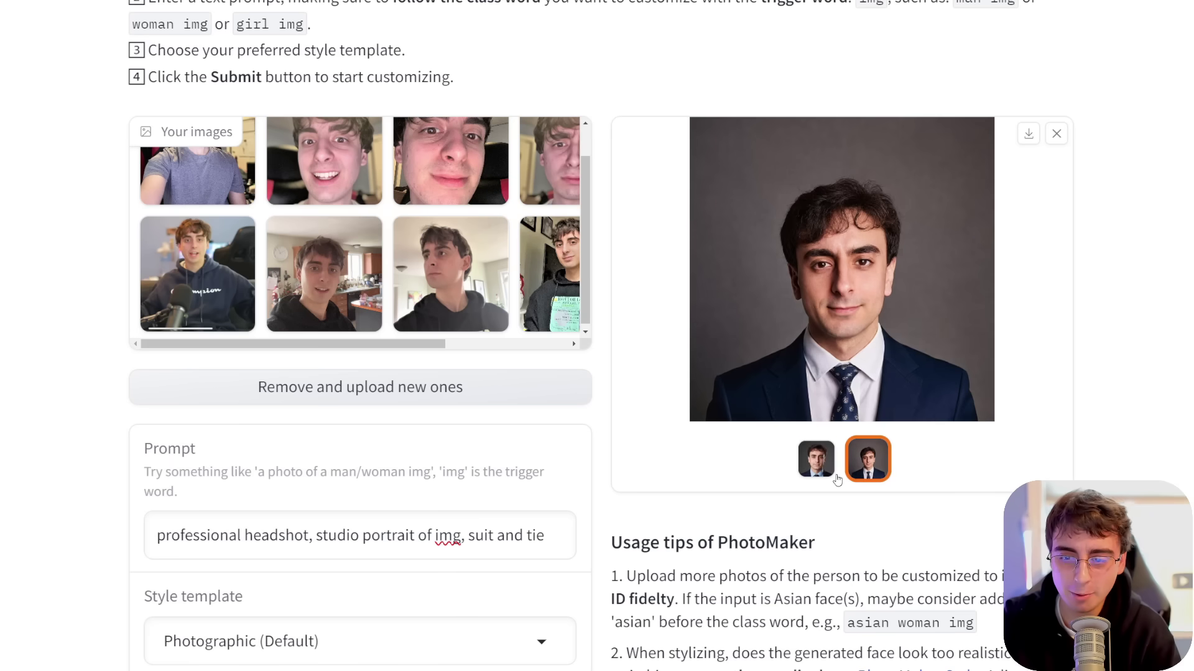
click(819, 465)
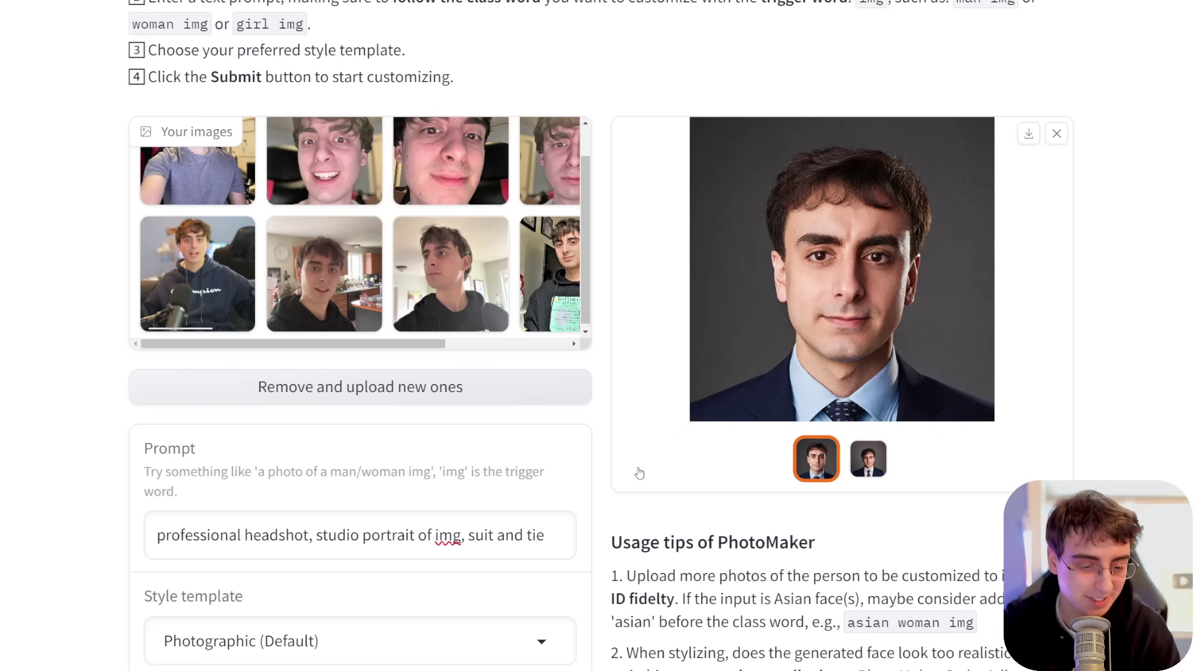
Replace the prompt with "keynote, img as steve jobs presenting latest iphone" and generate the images
scroll(647, 483, down, 1)
click(361, 535)
key(ctrl+a)
key(BackSpace)
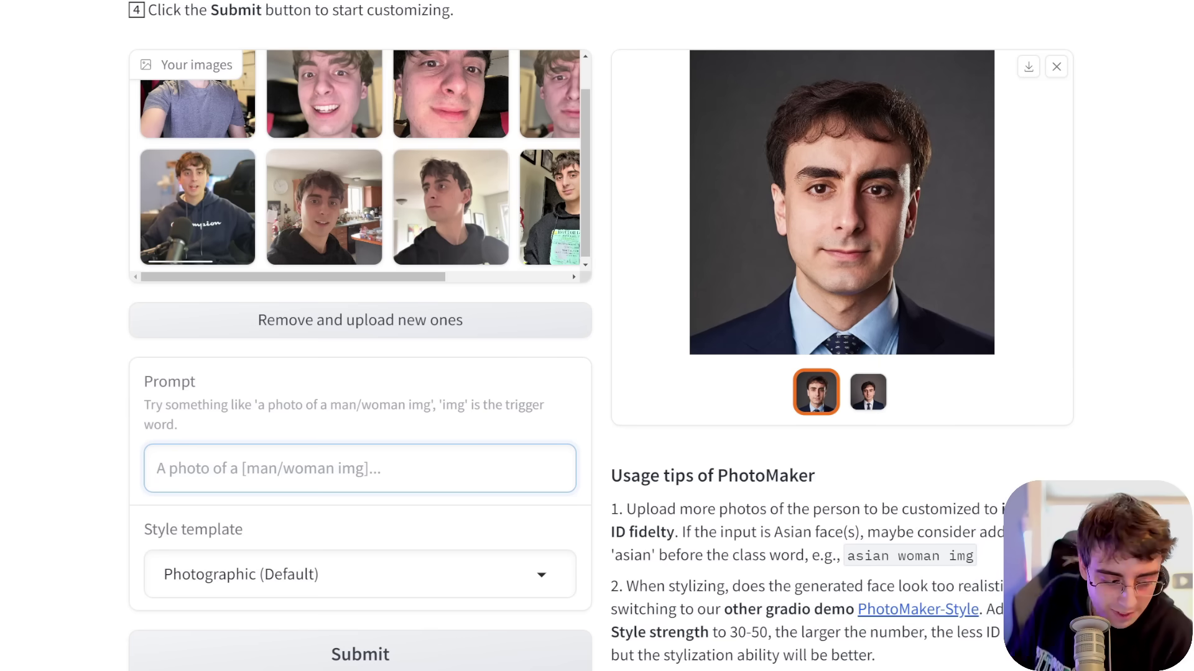
text(keynote, img as steve jobs presenting latest iphone)
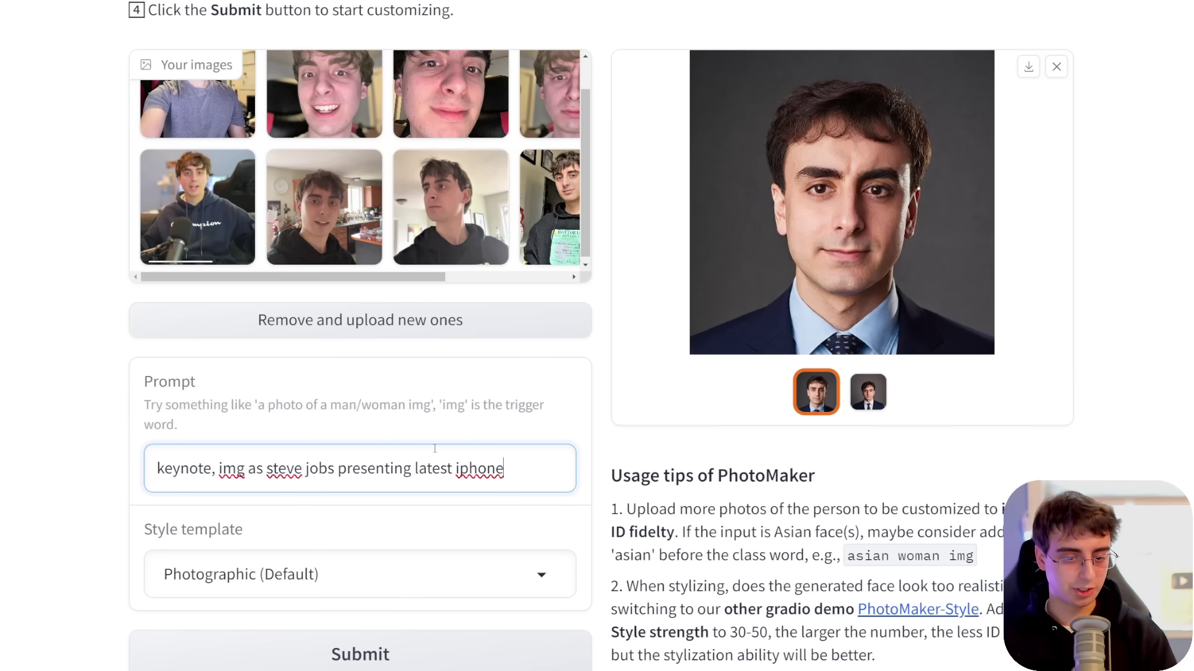
scroll(404, 563, down, 1)
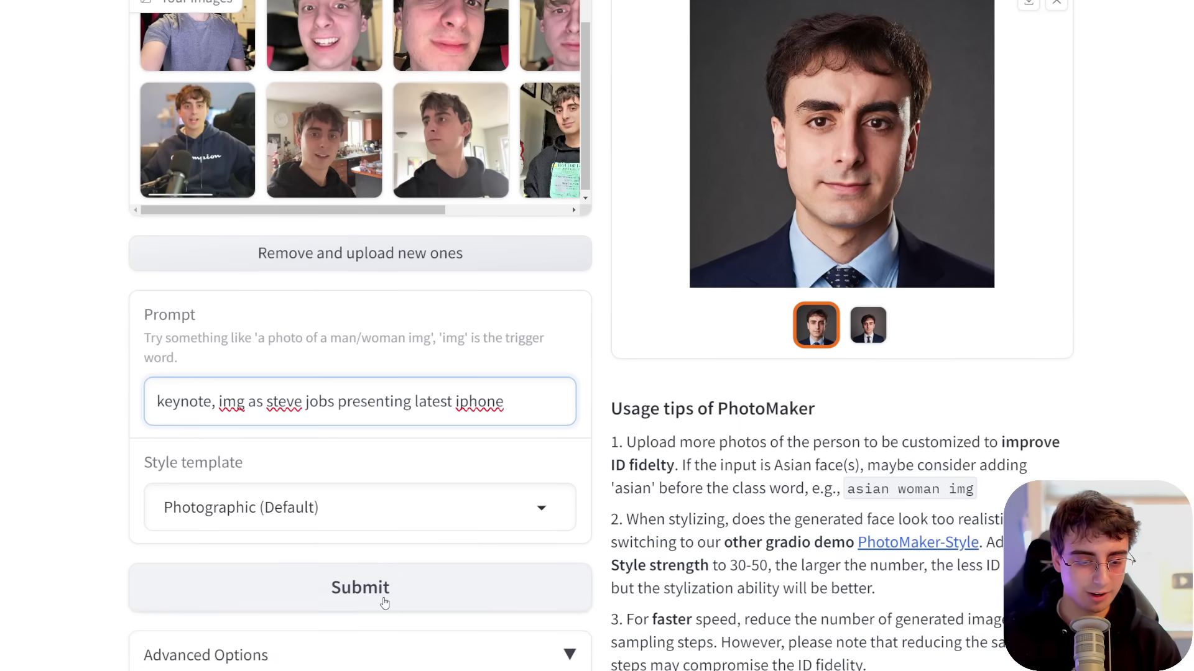
click(383, 600)
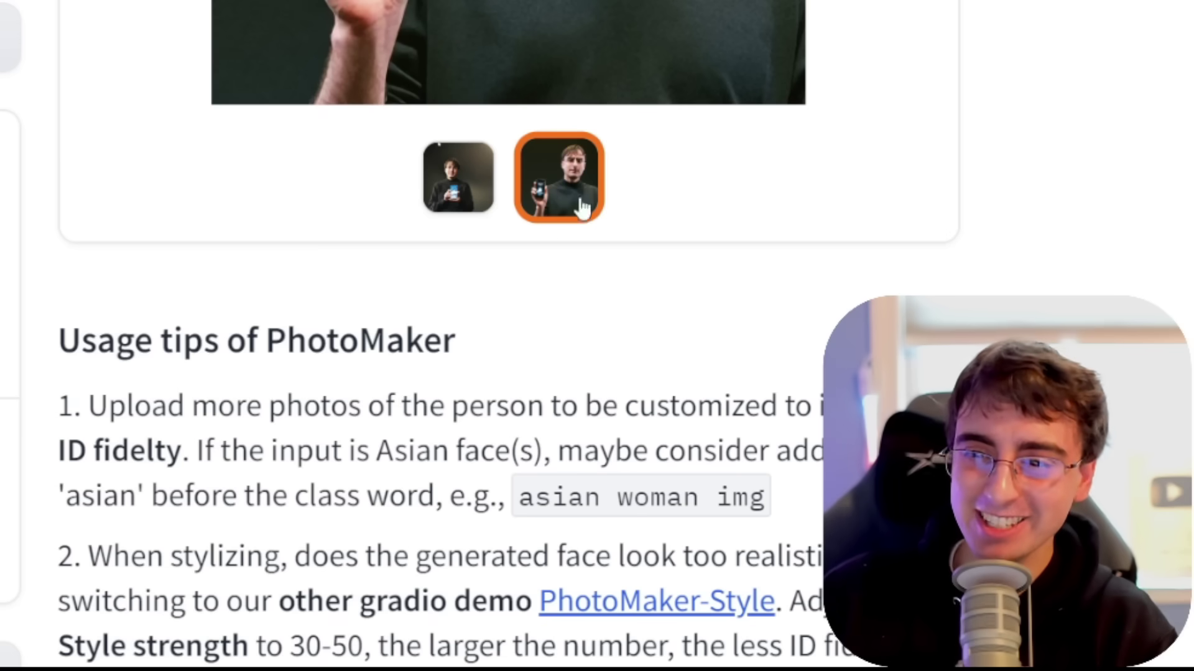
Compare the two generated Steve Jobs keynote images, ending on the second one
click(532, 657)
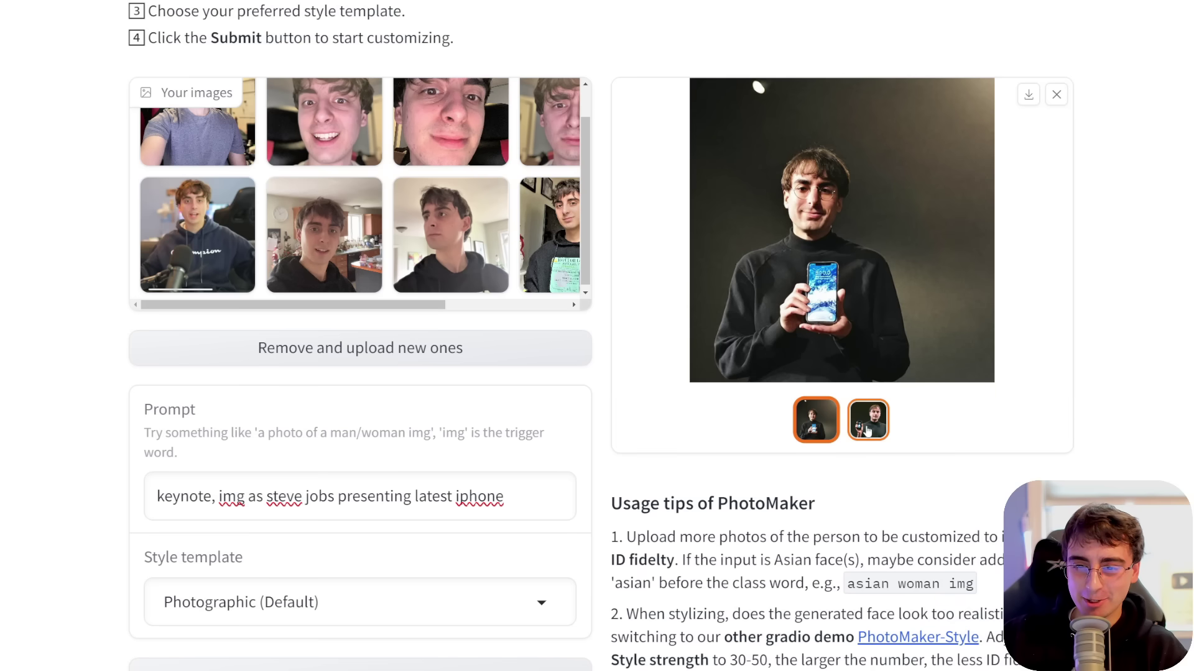
click(879, 431)
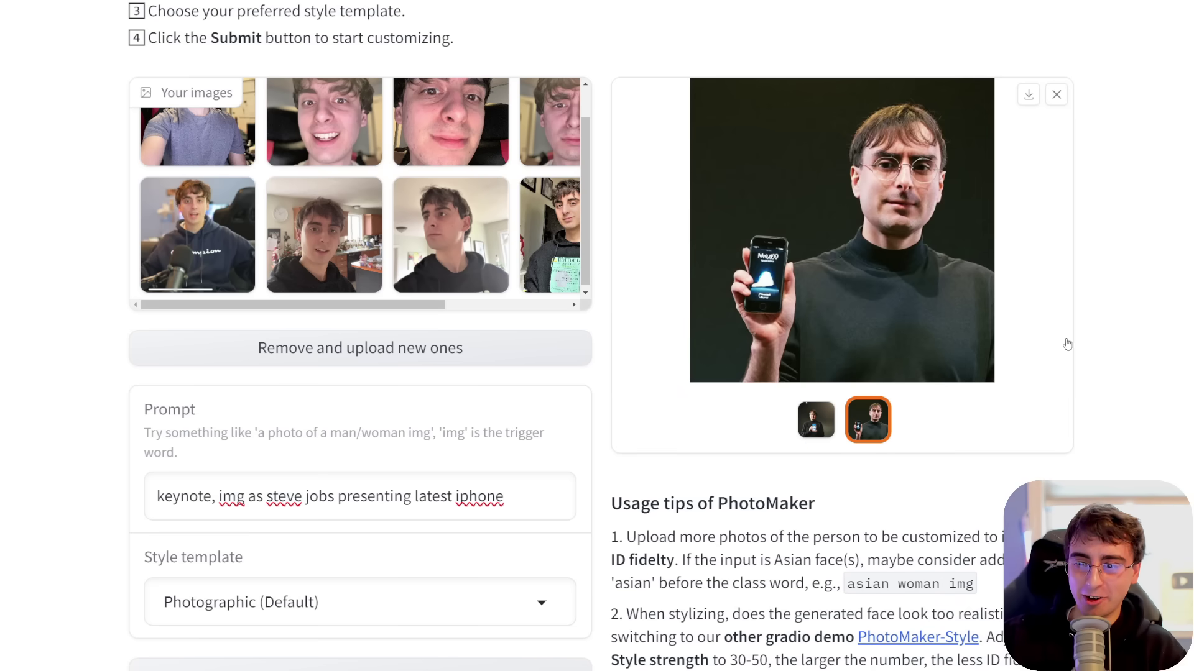
scroll(1067, 344, up, 1)
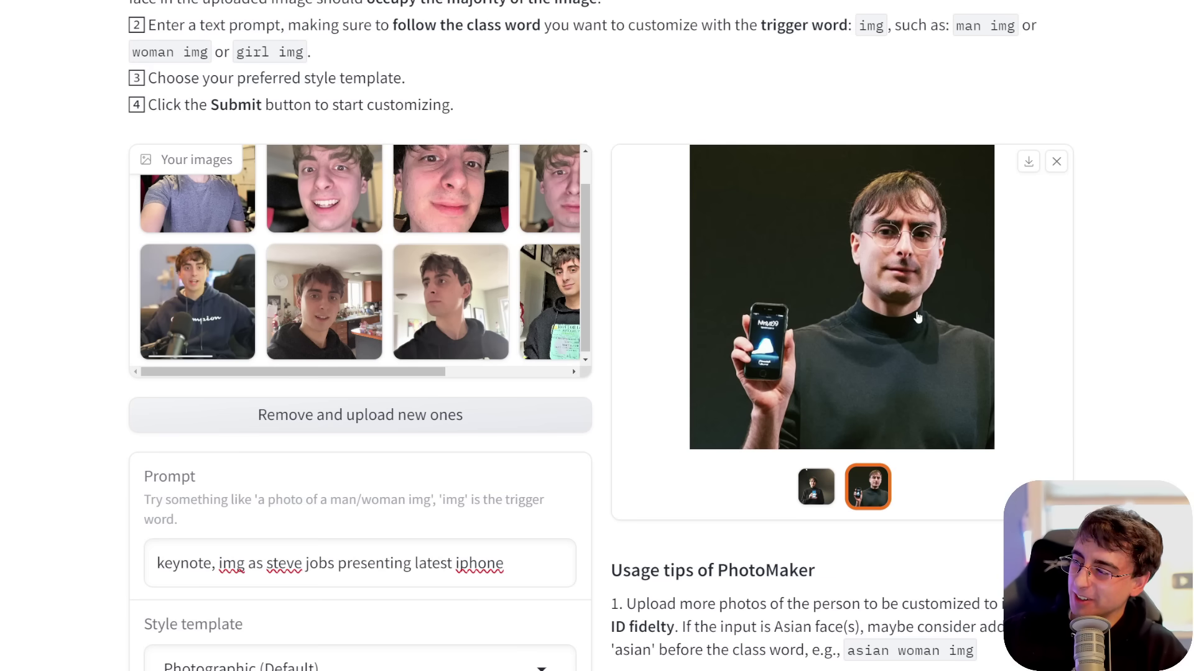
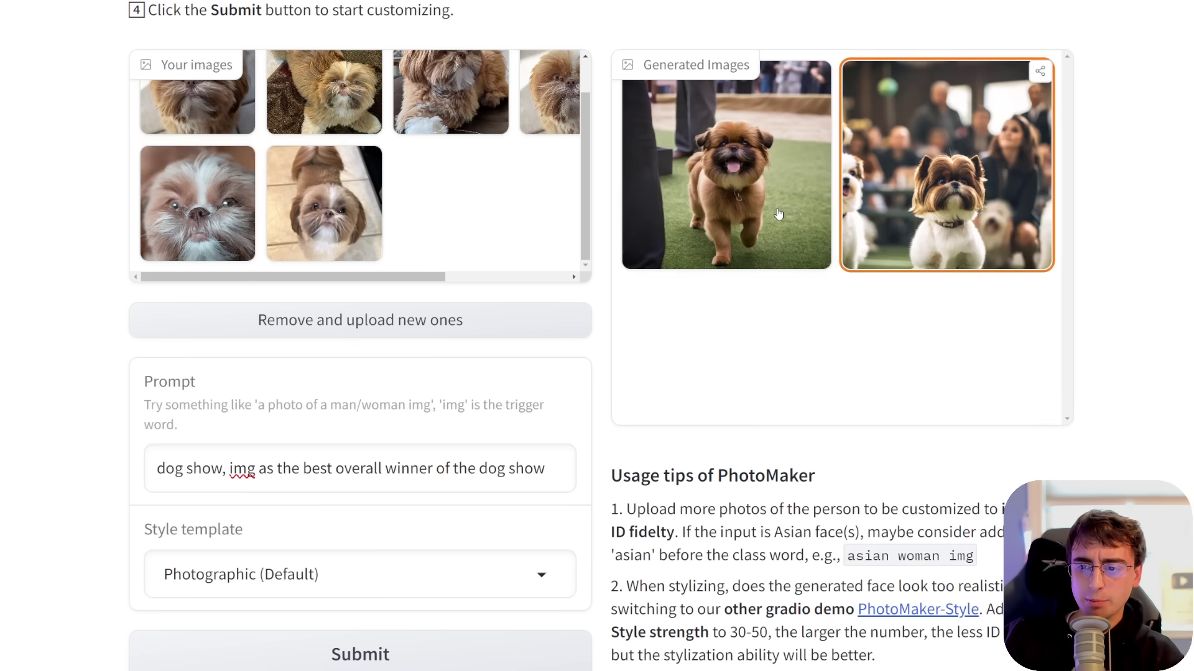
Raise the style strength for the dog show prompt and regenerate the images
click(543, 336)
click(861, 397)
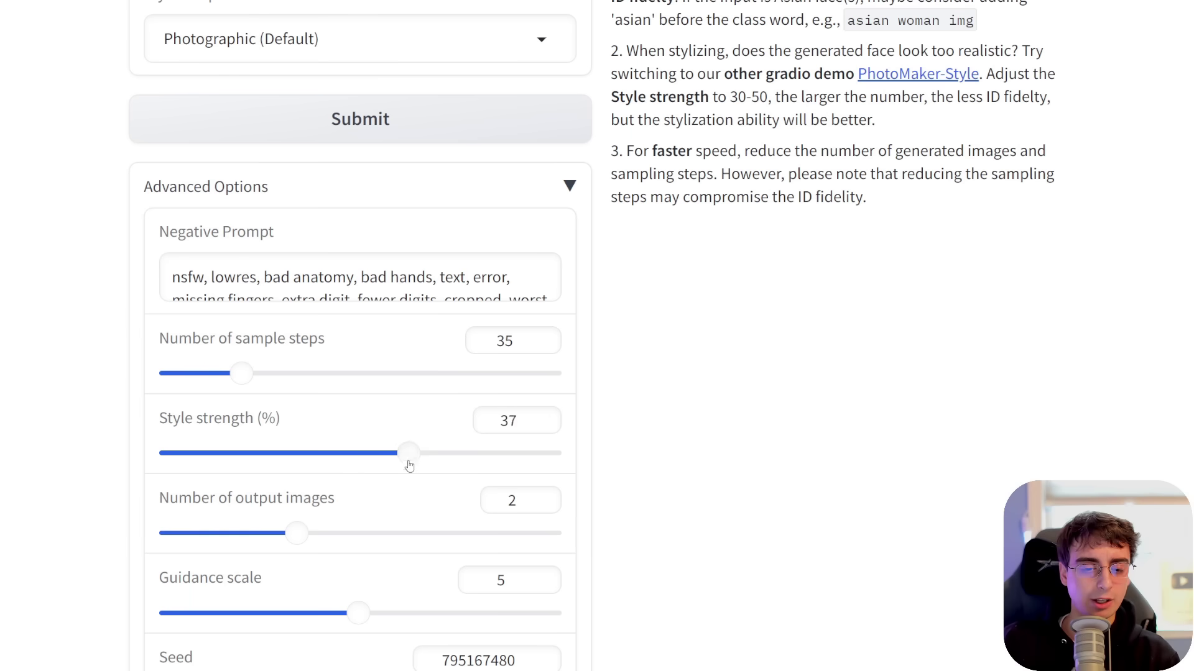
drag(408, 458, 449, 494)
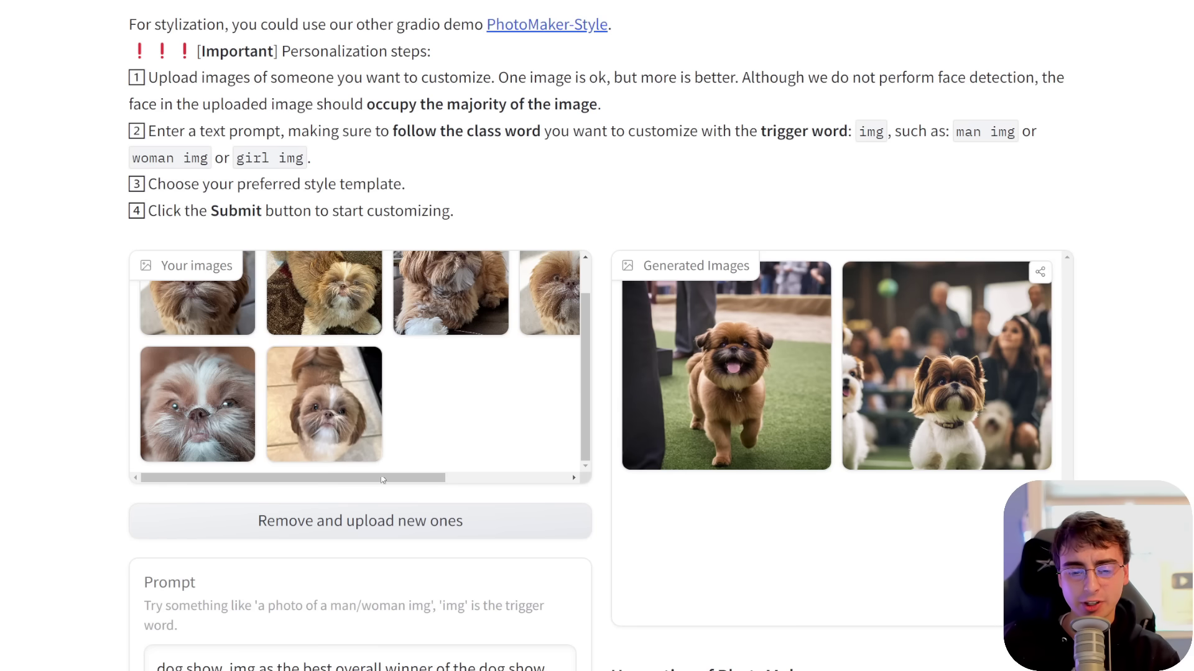
scroll(336, 475, down, 2)
scroll(331, 471, down, 5)
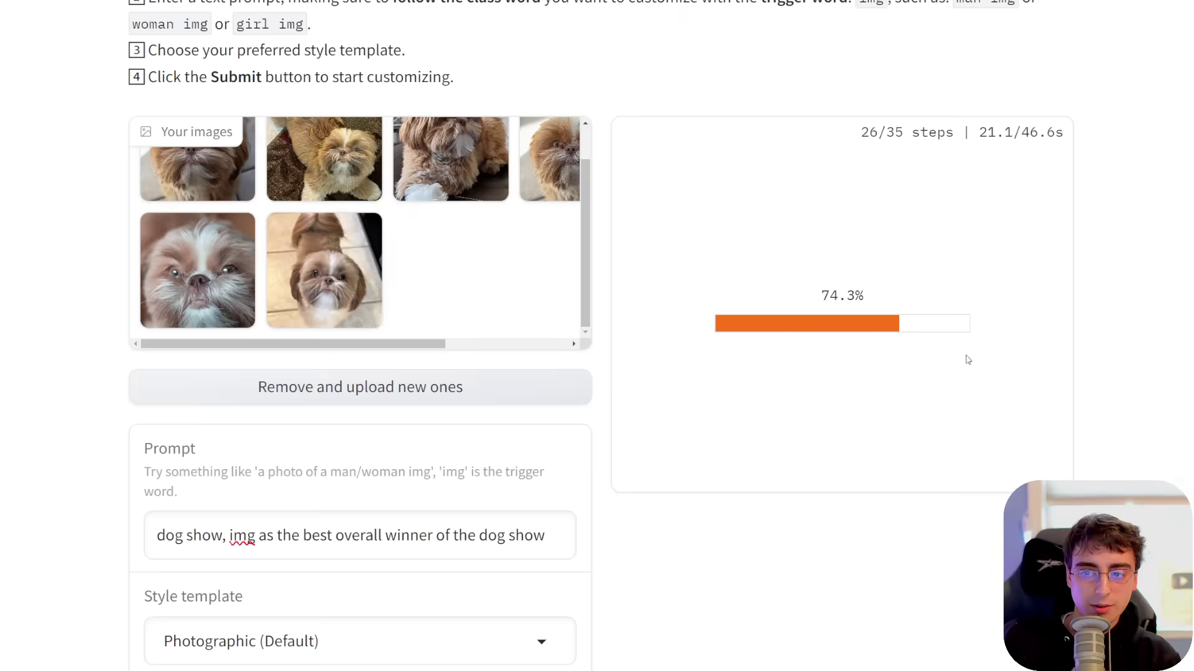
Follow the generation progress and view the new pair of dog show images
scroll(800, 315, up, 7)
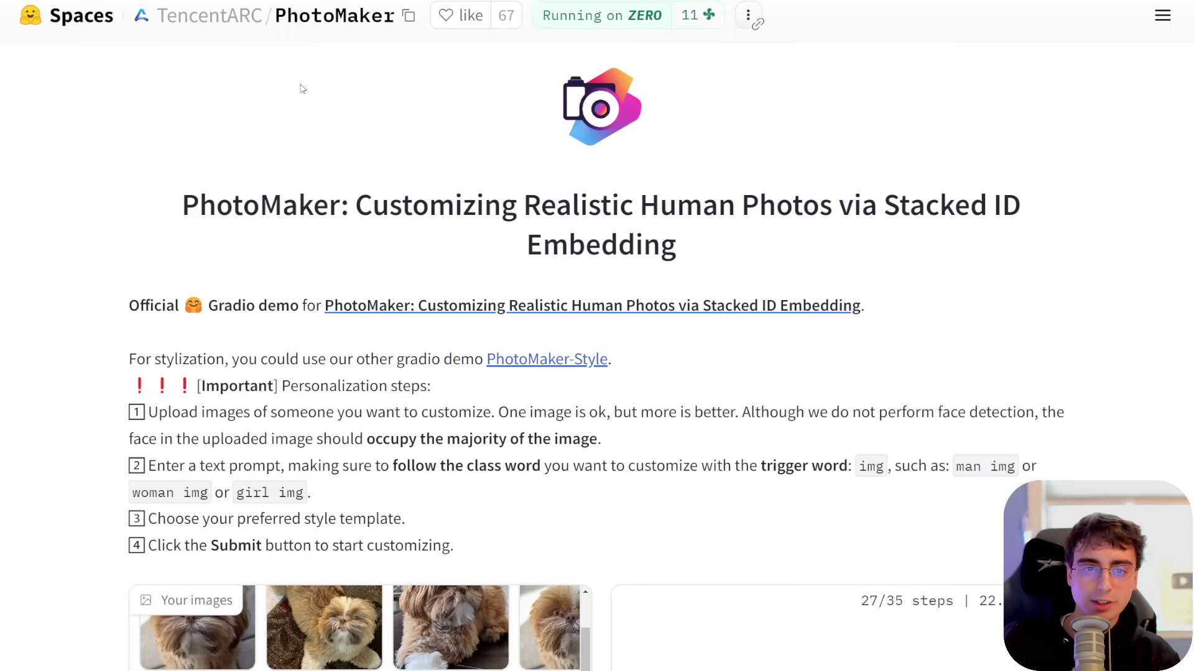
scroll(885, 345, down, 6)
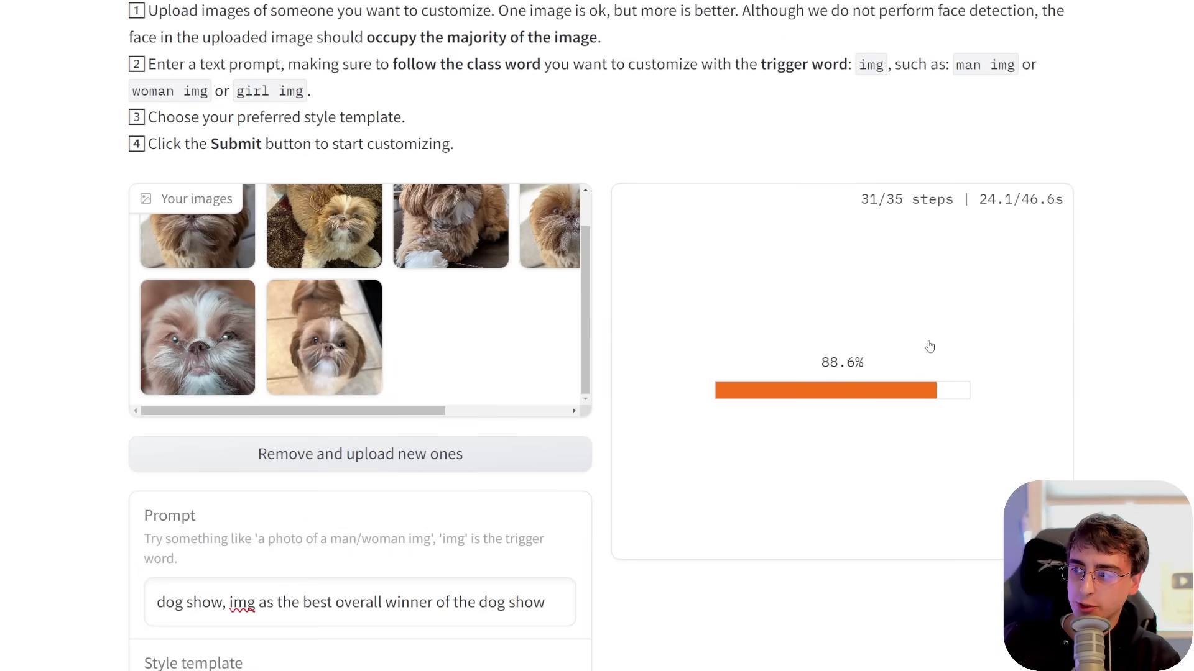
scroll(1034, 342, down, 2)
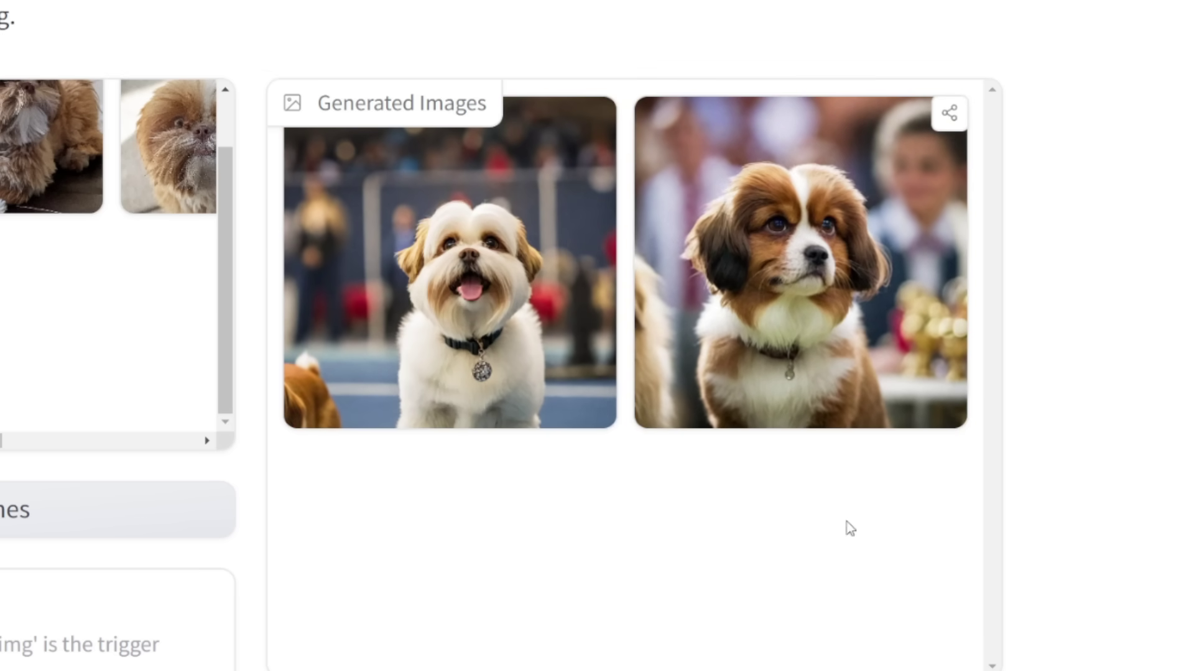
scroll(851, 529, down, 1)
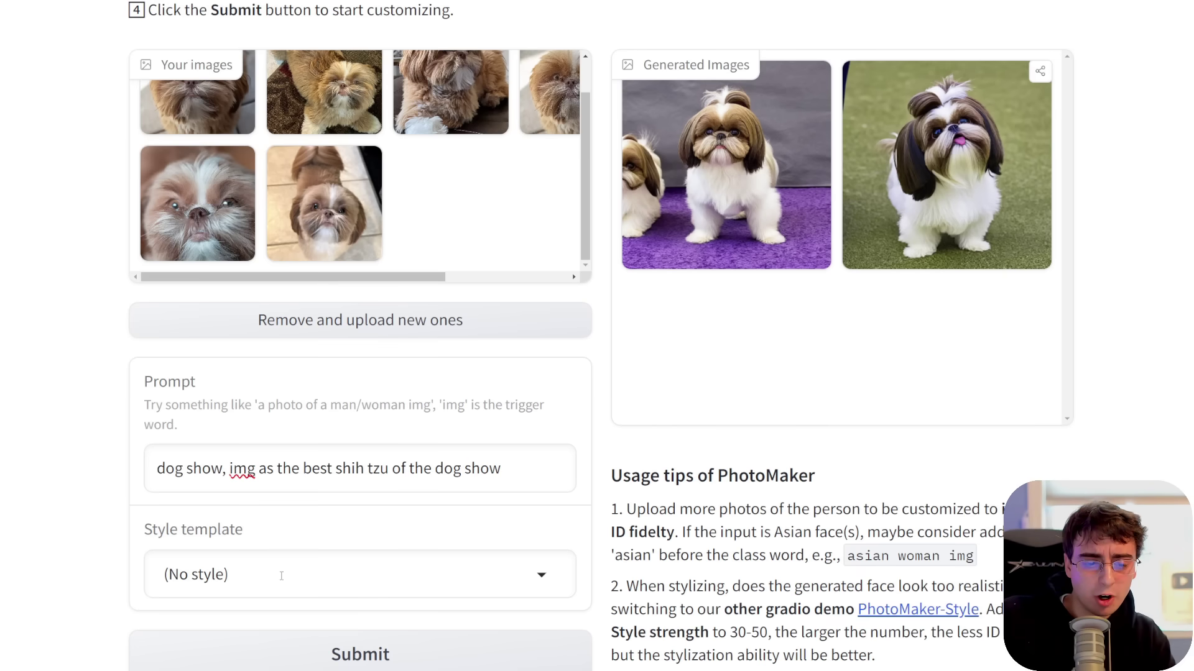
Review the shih tzu dog show prompt, its advanced options and the uploaded dog photos
scroll(462, 461, down, 6)
scroll(462, 461, up, 1)
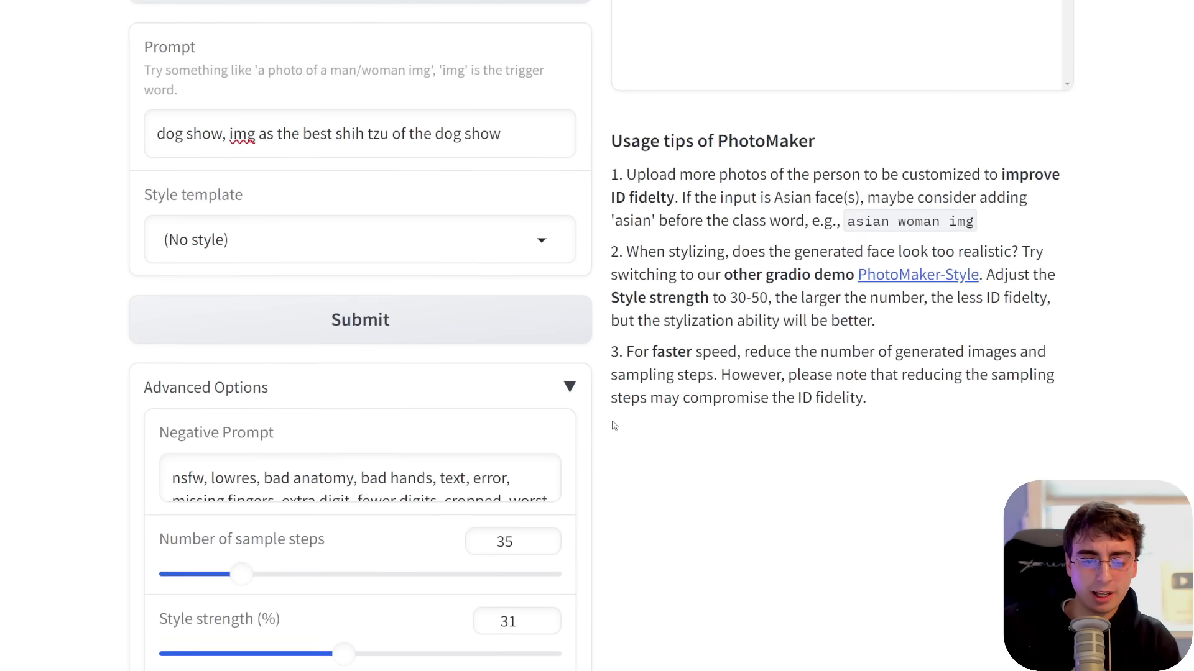
scroll(373, 436, down, 4)
scroll(559, 360, up, 9)
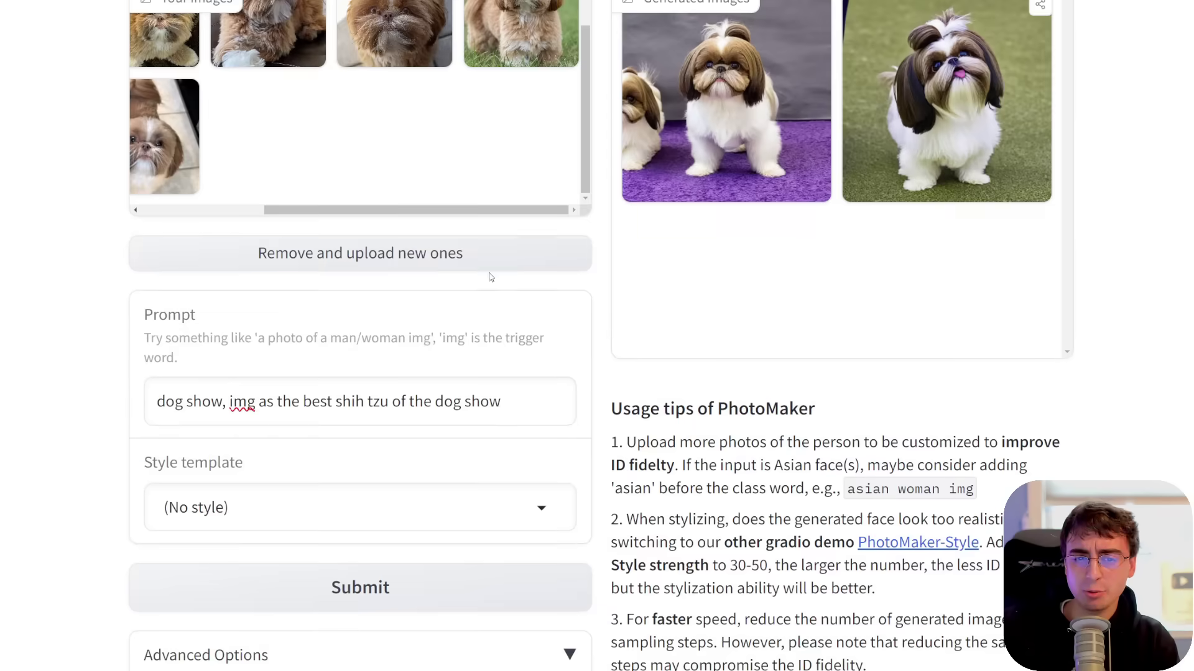
scroll(271, 279, left, 3)
scroll(516, 264, up, 1)
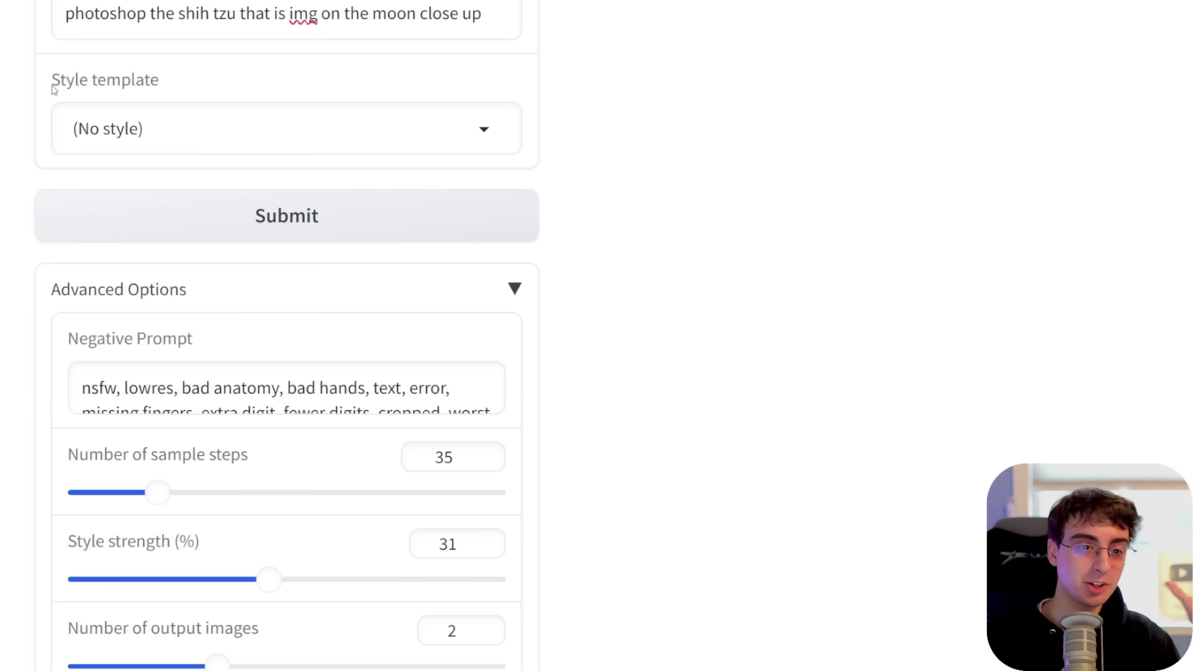
Check the moon close-up prompt's advanced options and the uploaded dog photos while the generation is processing
scroll(232, 459, down, 2)
scroll(205, 376, up, 10)
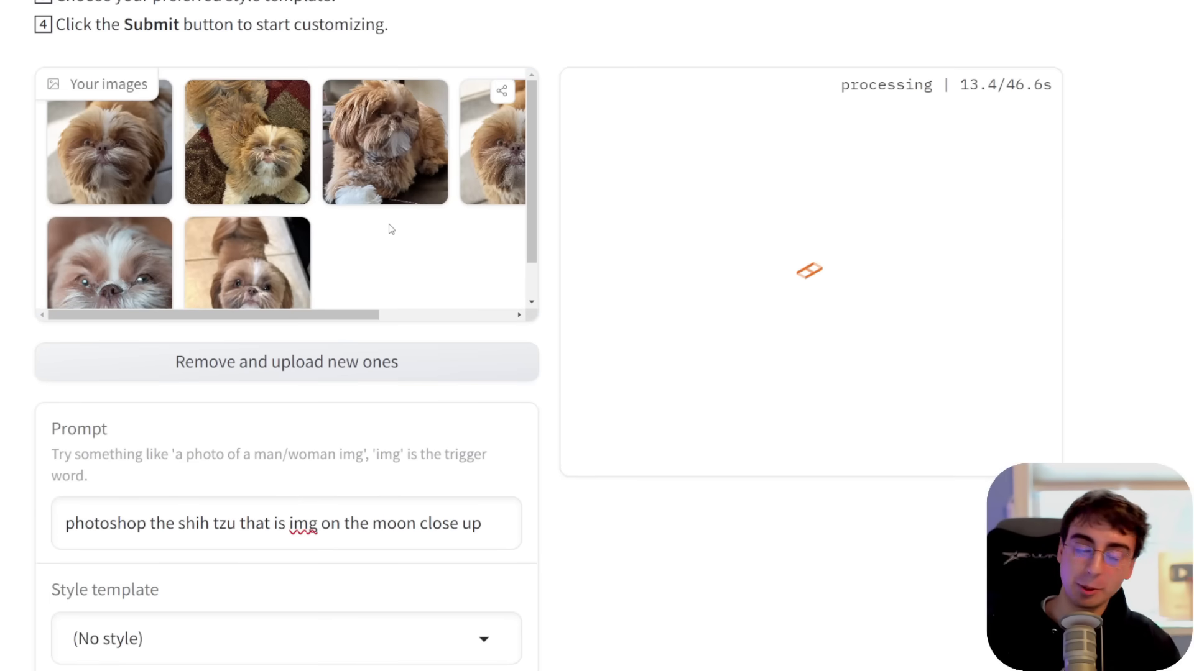
scroll(564, 291, down, 2)
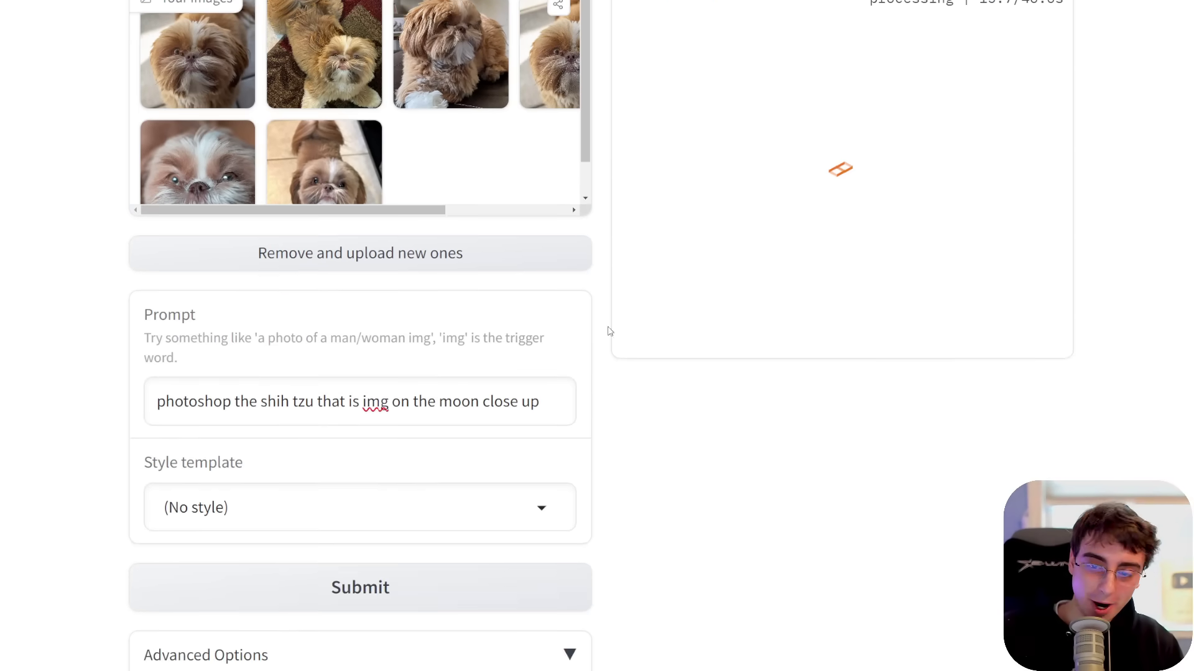
scroll(610, 331, down, 5)
scroll(307, 516, up, 7)
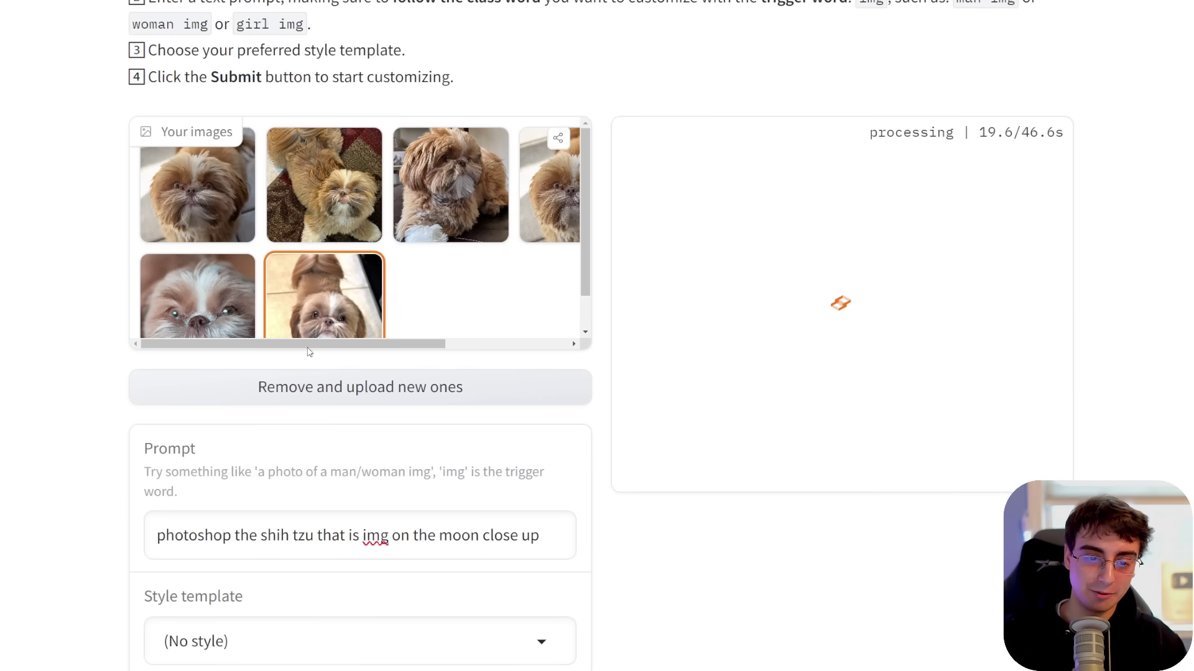
drag(309, 346, 423, 361)
Highlight the PhotoMaker-Style demo mention in the page's introduction
scroll(680, 292, up, 6)
drag(680, 293, 486, 292)
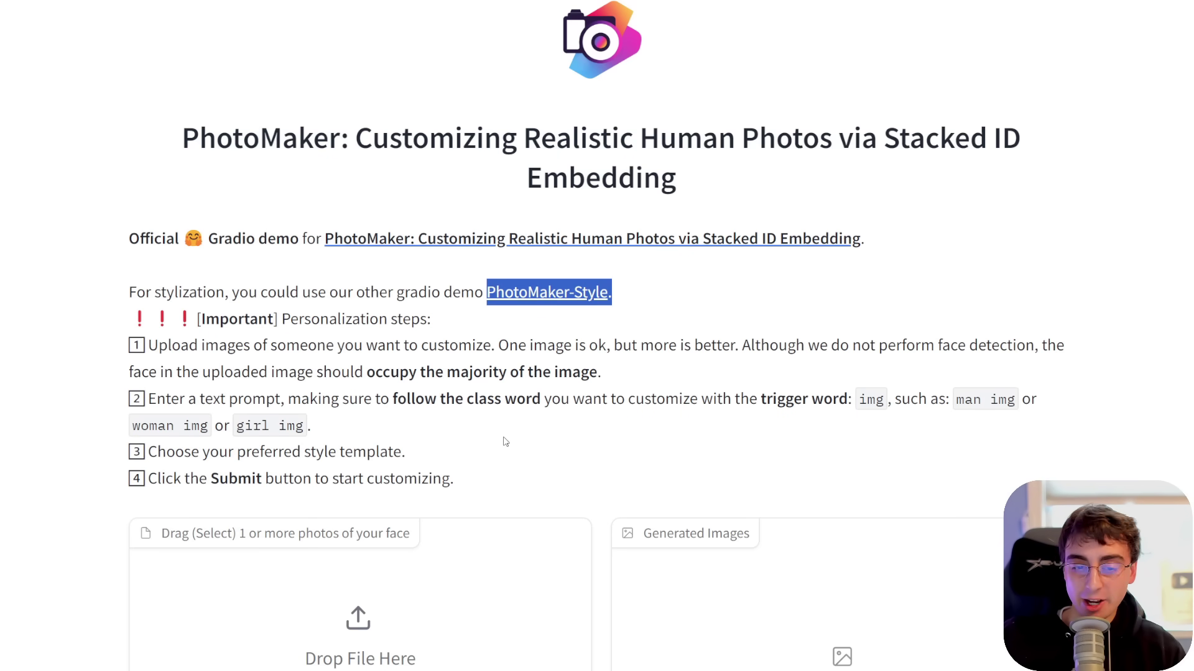
drag(396, 292, 474, 292)
Review the Joker images generated from the two Harry Potter photos and select the prompt text
scroll(439, 483, down, 4)
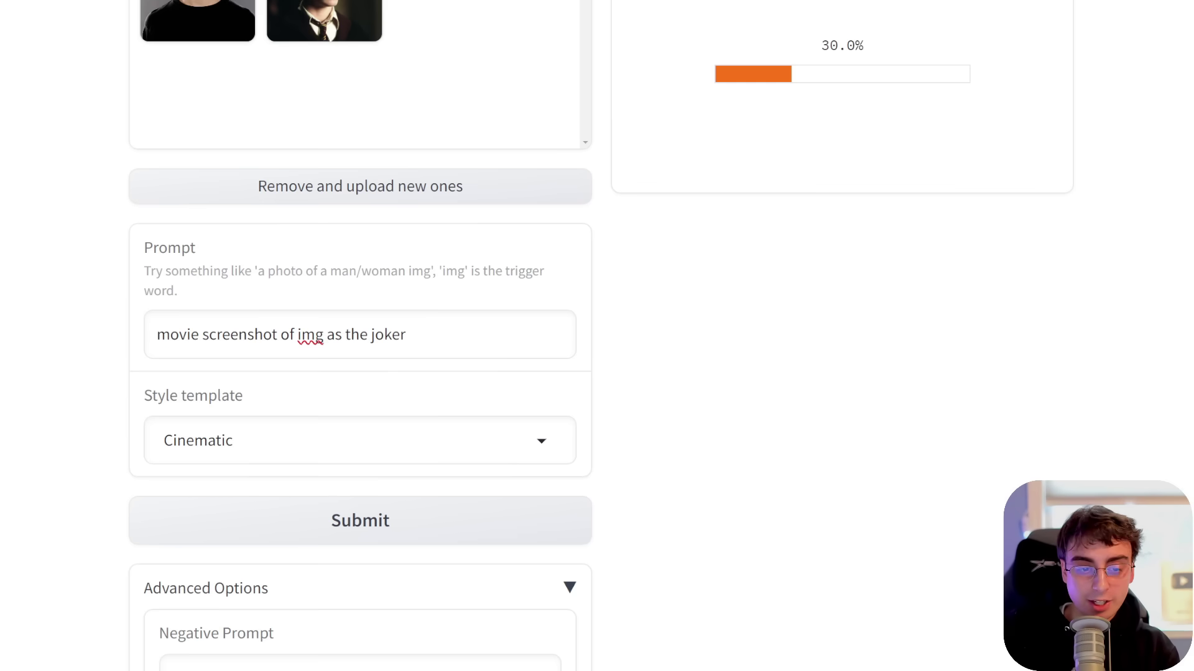
scroll(597, 336, up, 3)
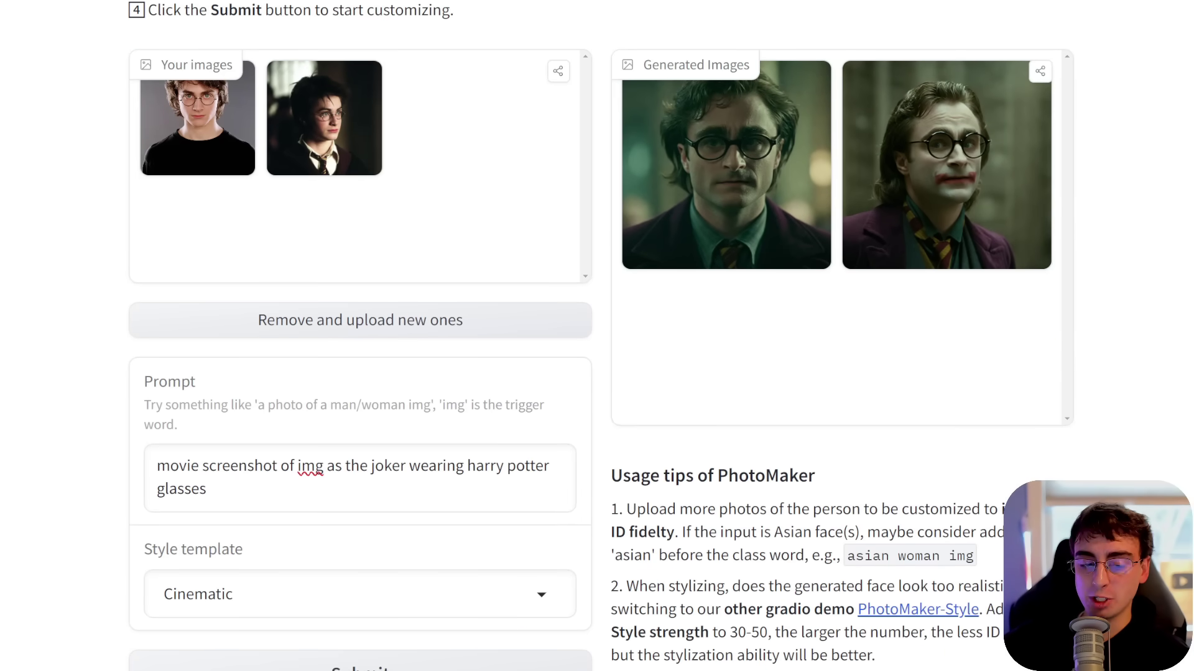
triple_click(387, 457)
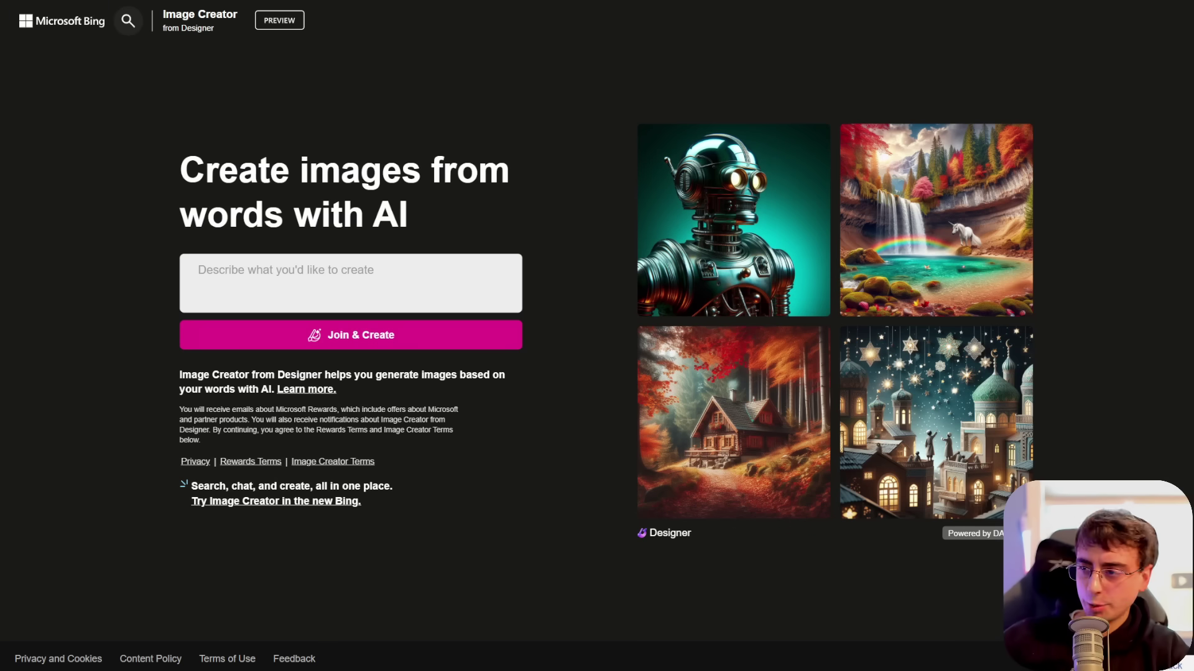
Begin the Bing Image Creator prompt with "new original character design, young man who is"
text(n)
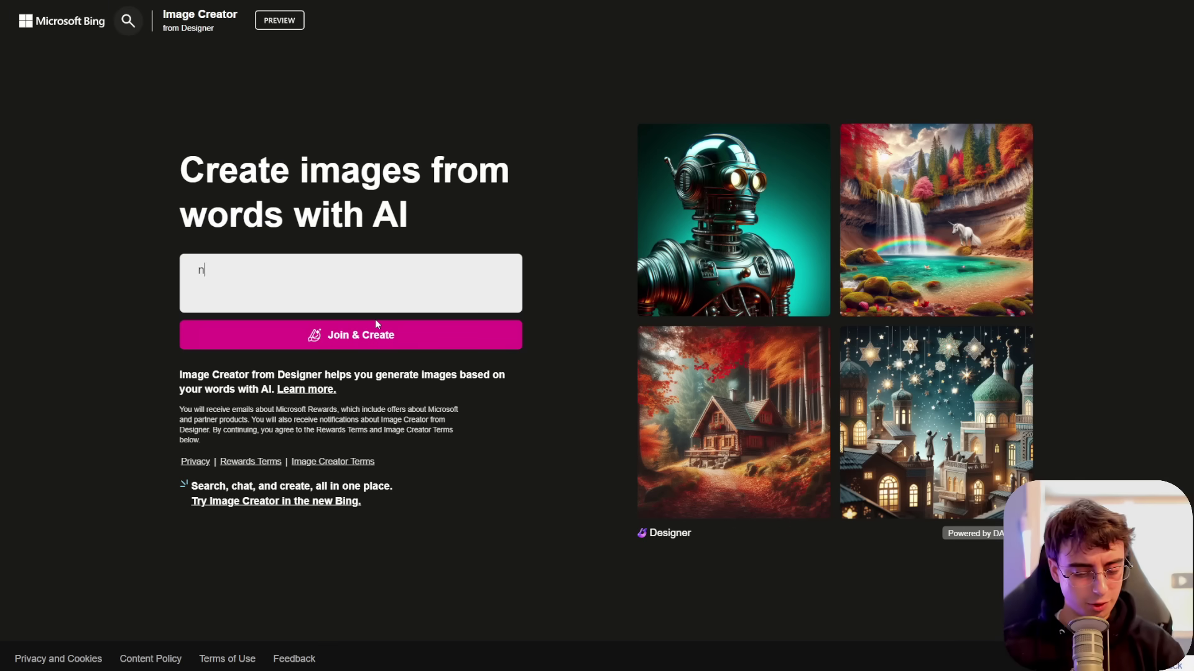
text(ew original c)
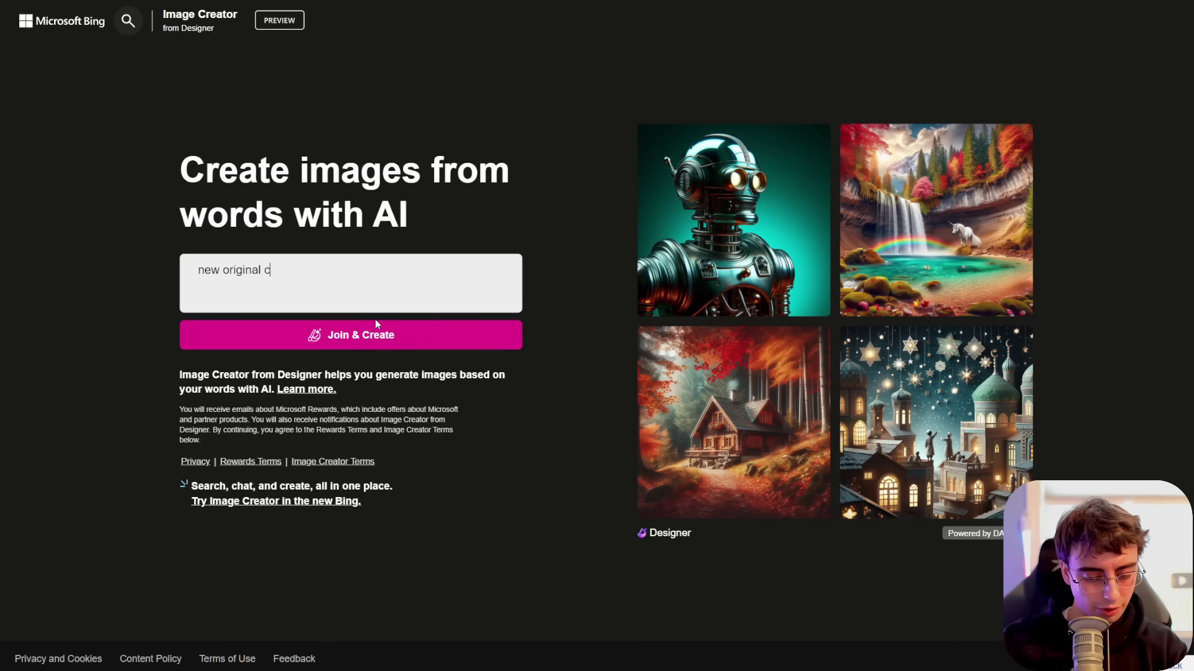
text(haracter design, yougn)
key(BackSpace)
key(BackSpace)
text(ng man who is )
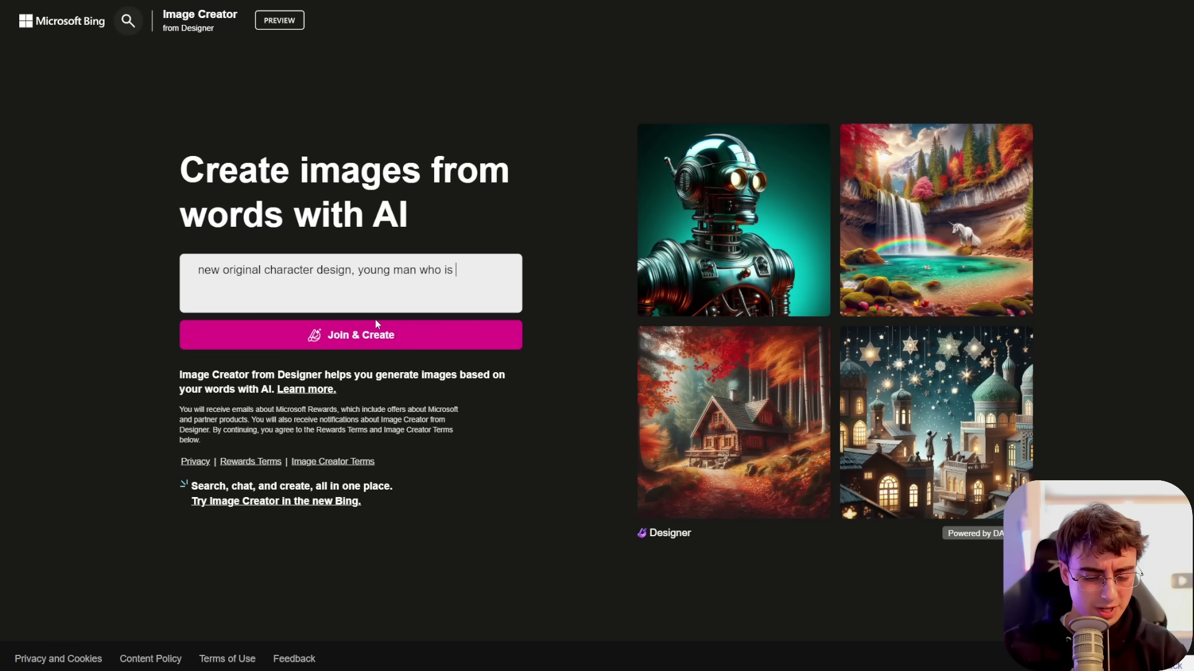
Complete the prompt: "the lemon ninja, he has lemon themed clothes, a lemon hat, and his main choice of defense are lemon smoke nades, hyper realistic render"
text(the lemon nin)
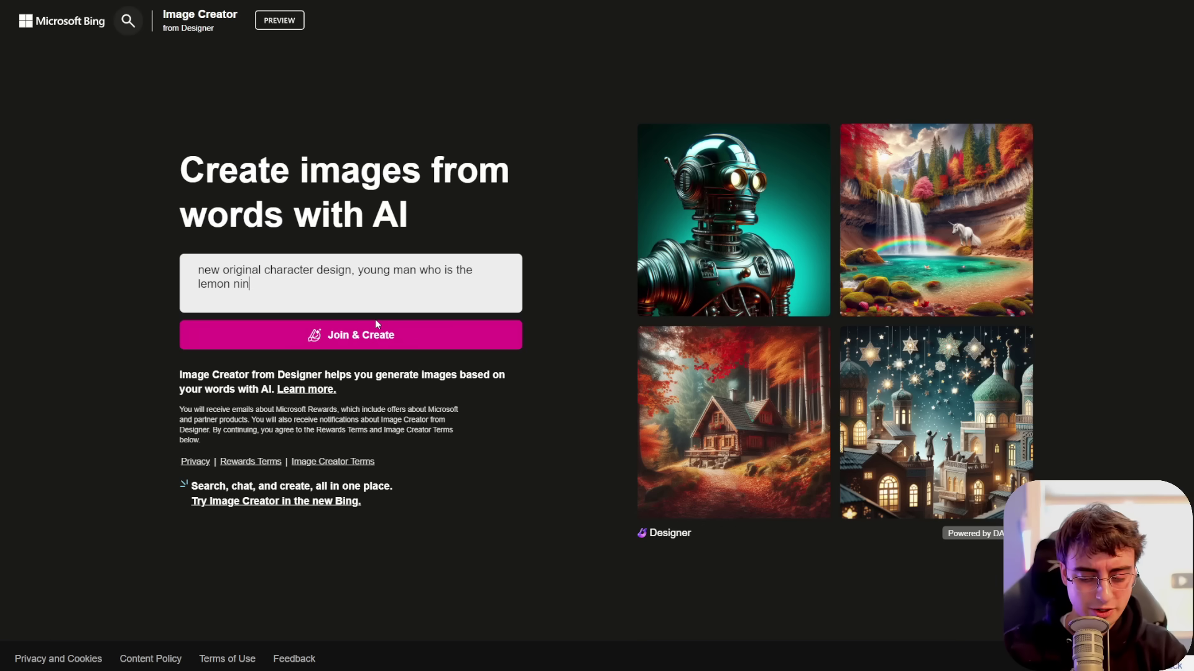
text(ja, he has lemon themed clothes, a le)
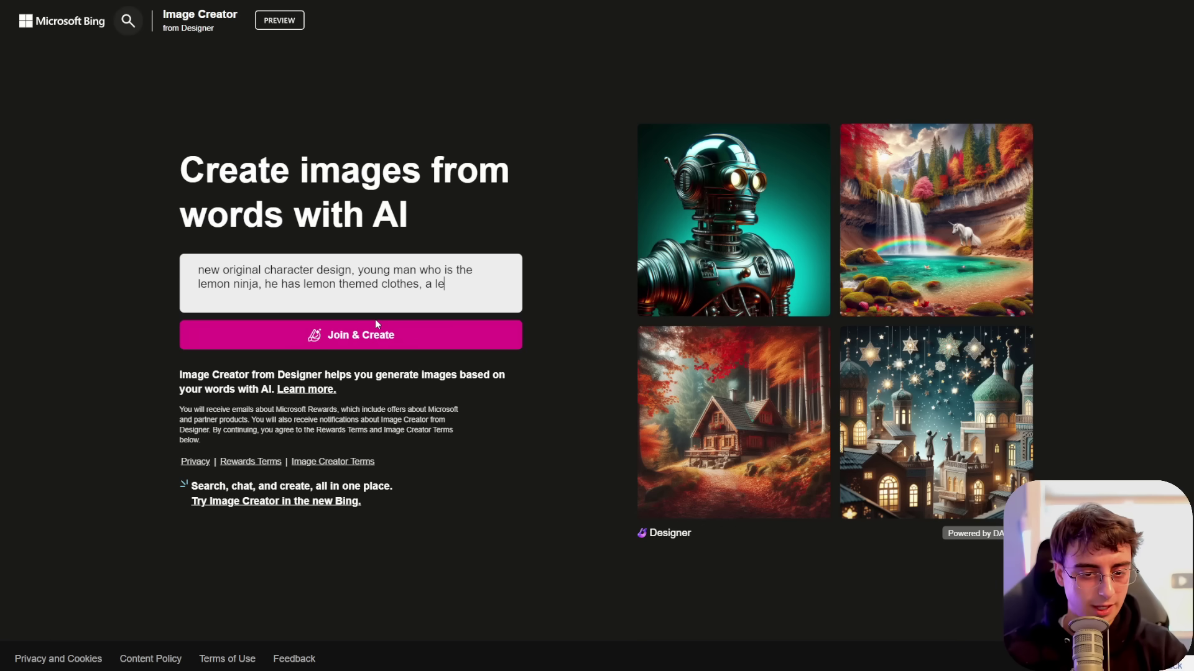
text(mon hat, and his main choice of defenc)
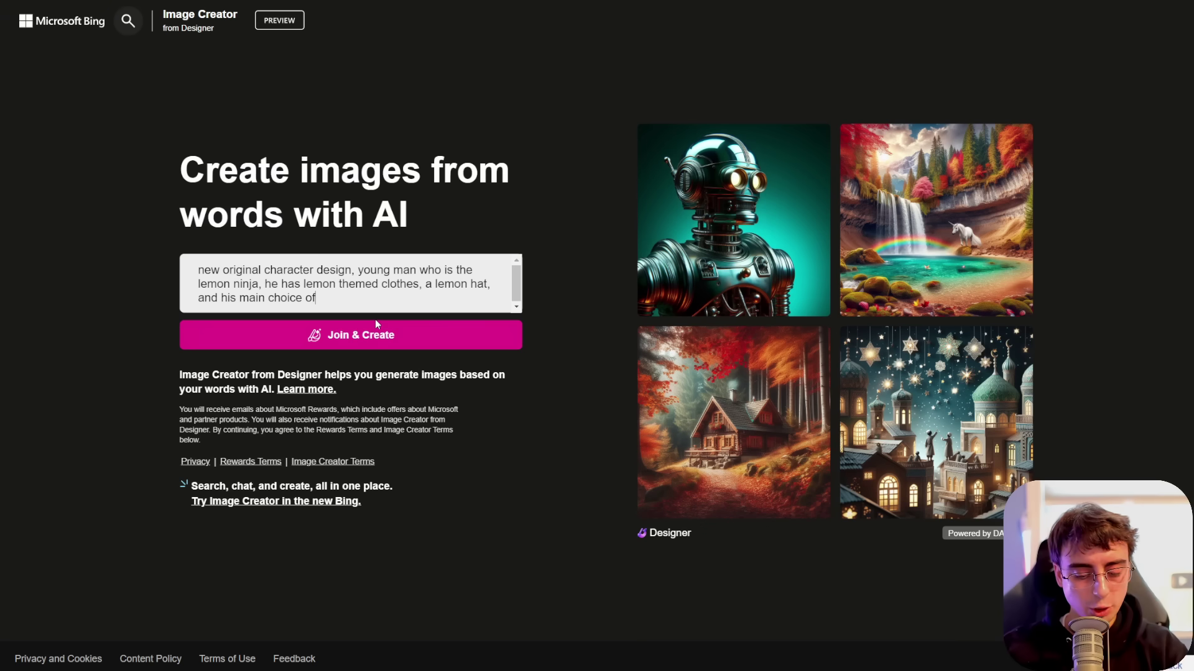
key(BackSpace)
text(se are lemon smoke nad)
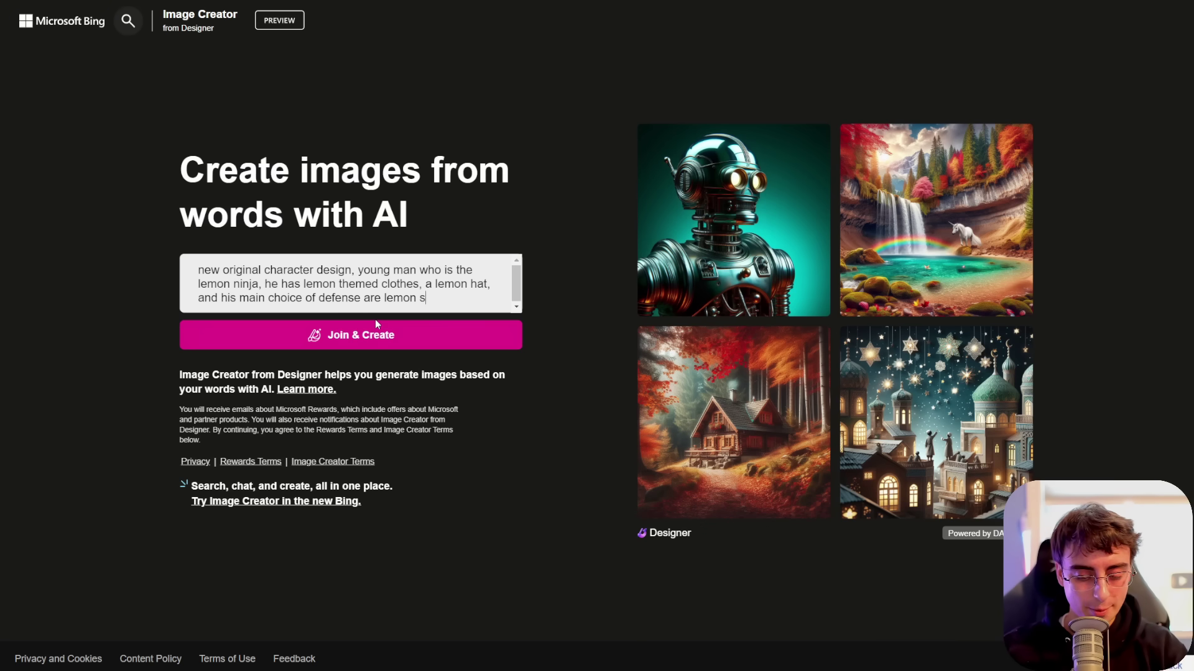
text(es, hyper realistic render)
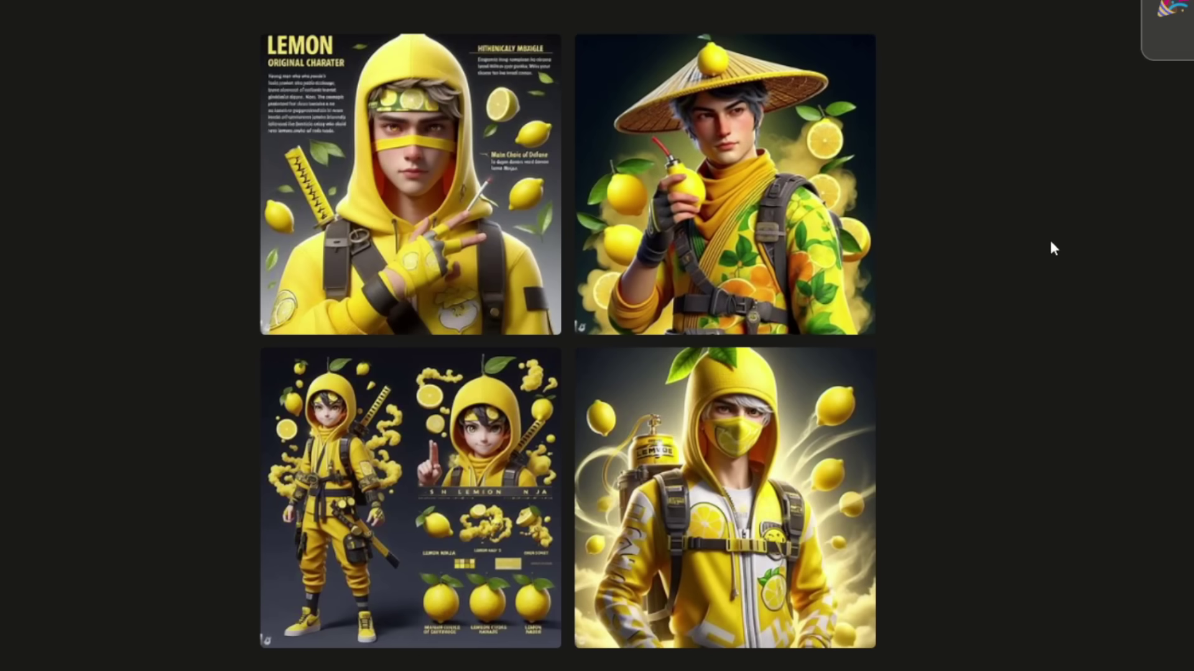
Using the straw-hat lemon ninja image, set the PhotoMaker prompt to "img standing in a beautiful forest next to a river" with the Digital Art style
click(858, 285)
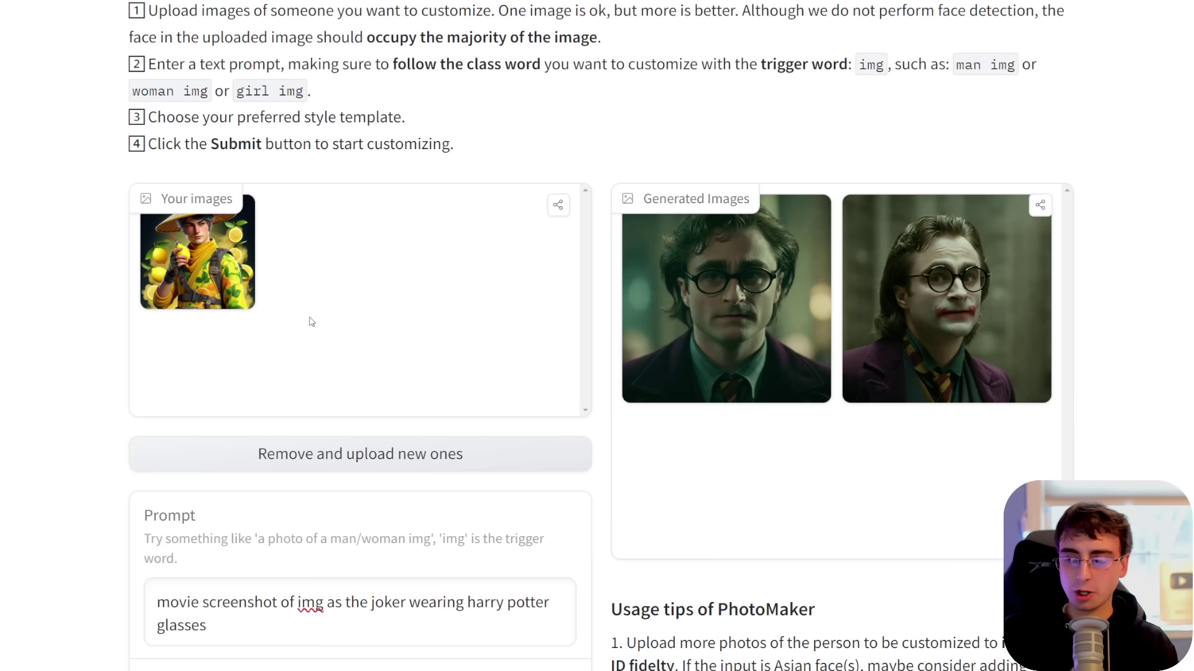
scroll(453, 345, down, 2)
triple_click(220, 500)
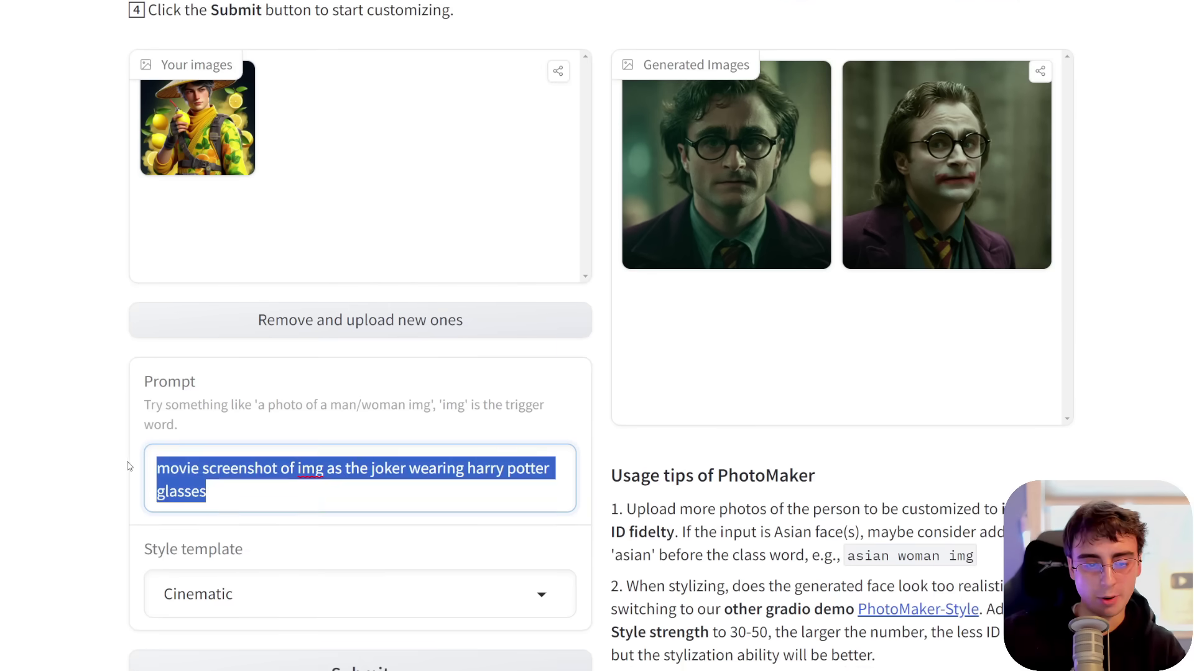
text(img standing in a beautiful forest next to a river)
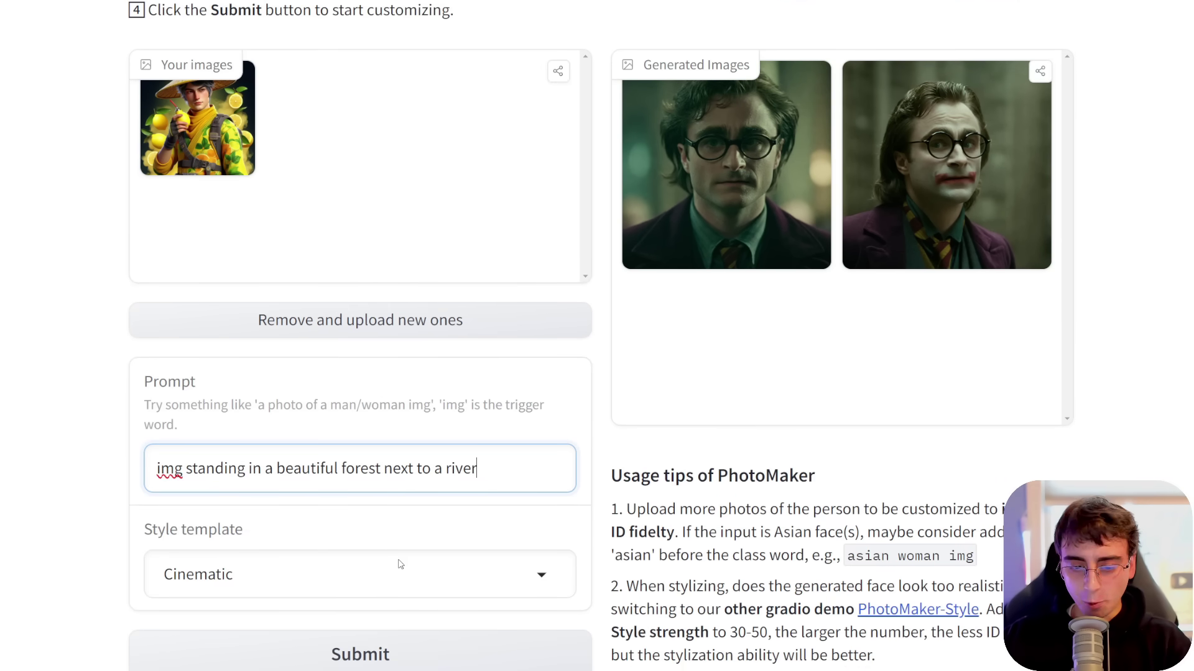
click(382, 579)
scroll(315, 450, down, 6)
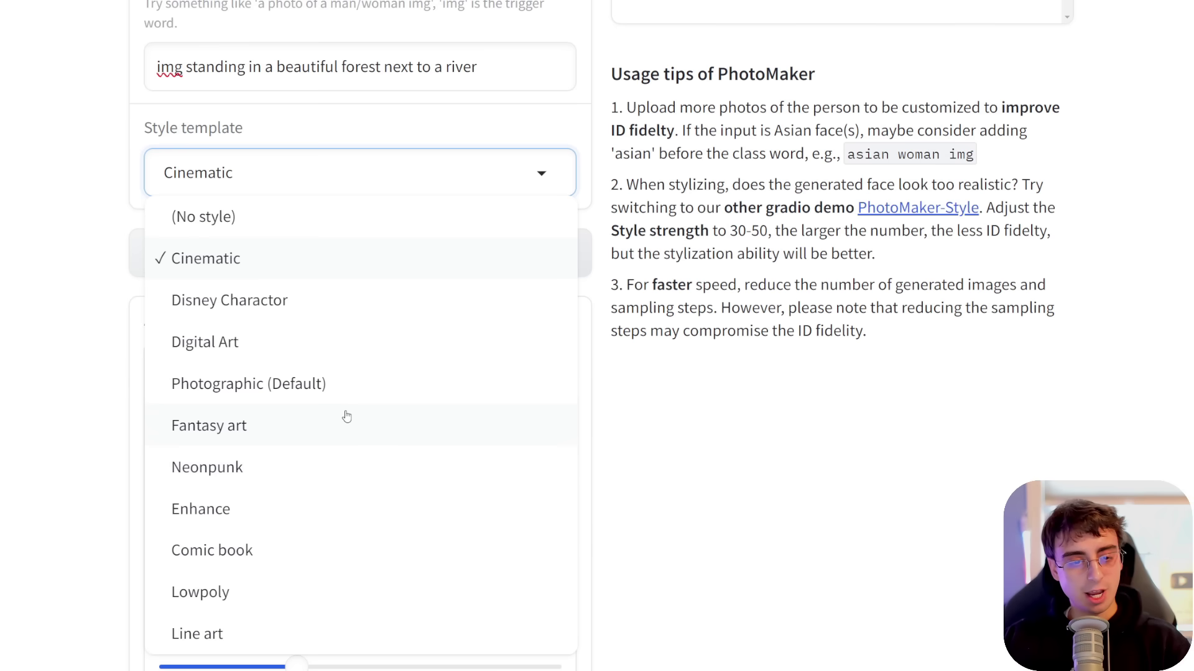
click(300, 347)
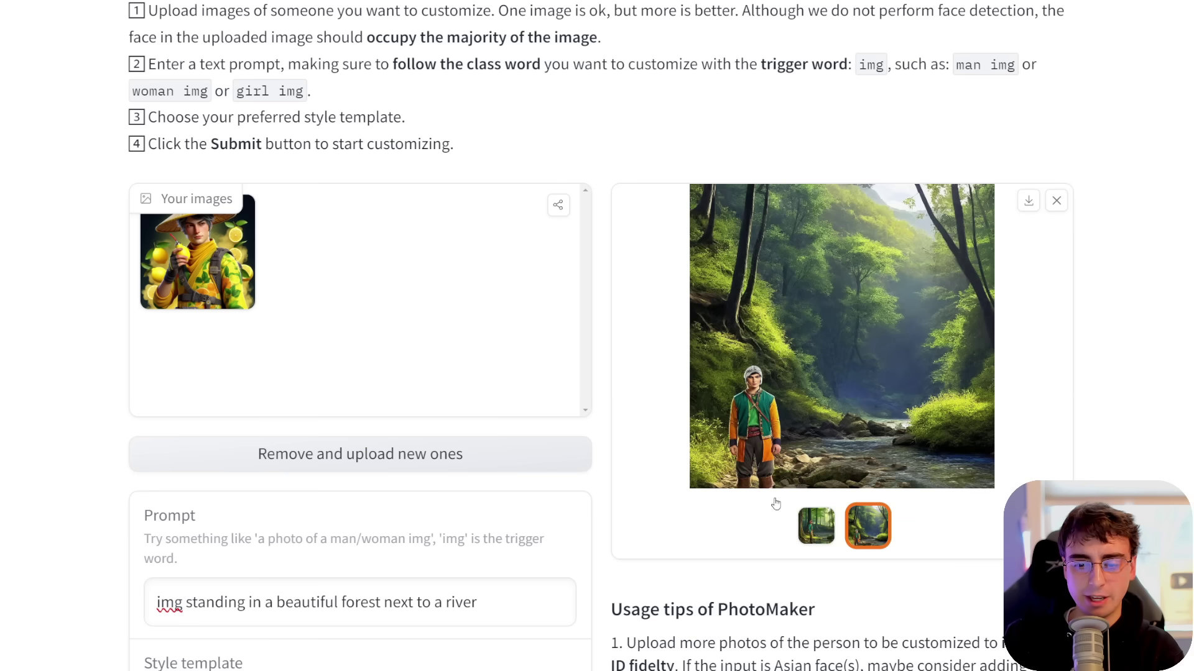
Compare the two generated forest river images with the uploaded lemon ninja picture and the prompt settings
click(805, 524)
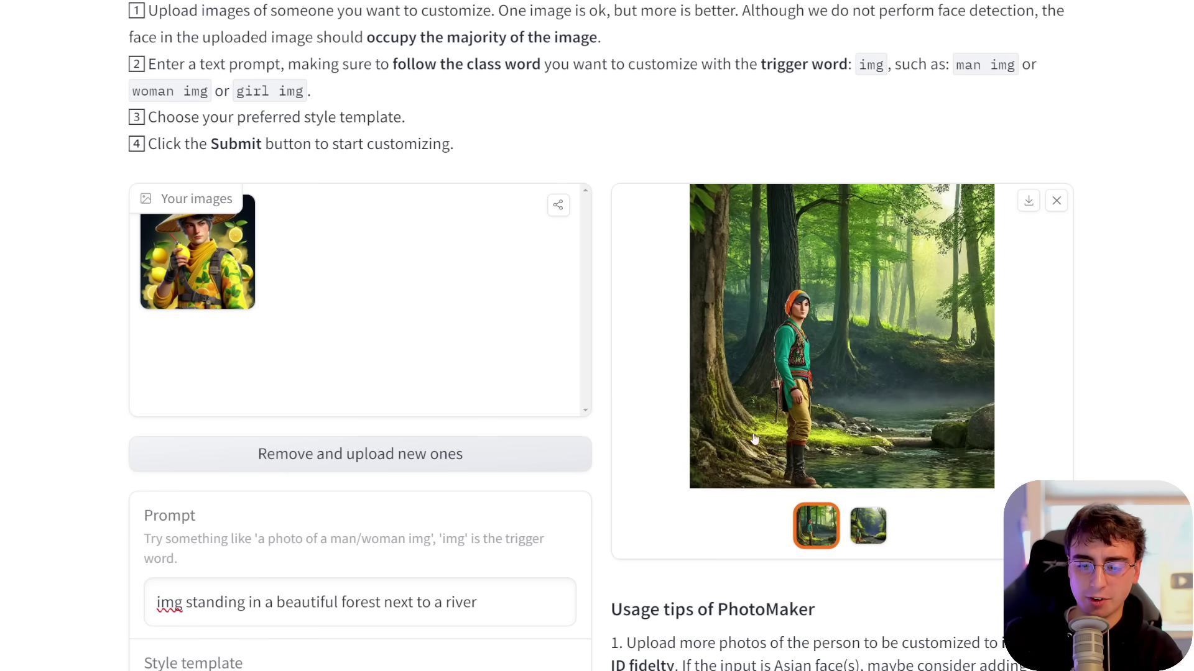
click(865, 522)
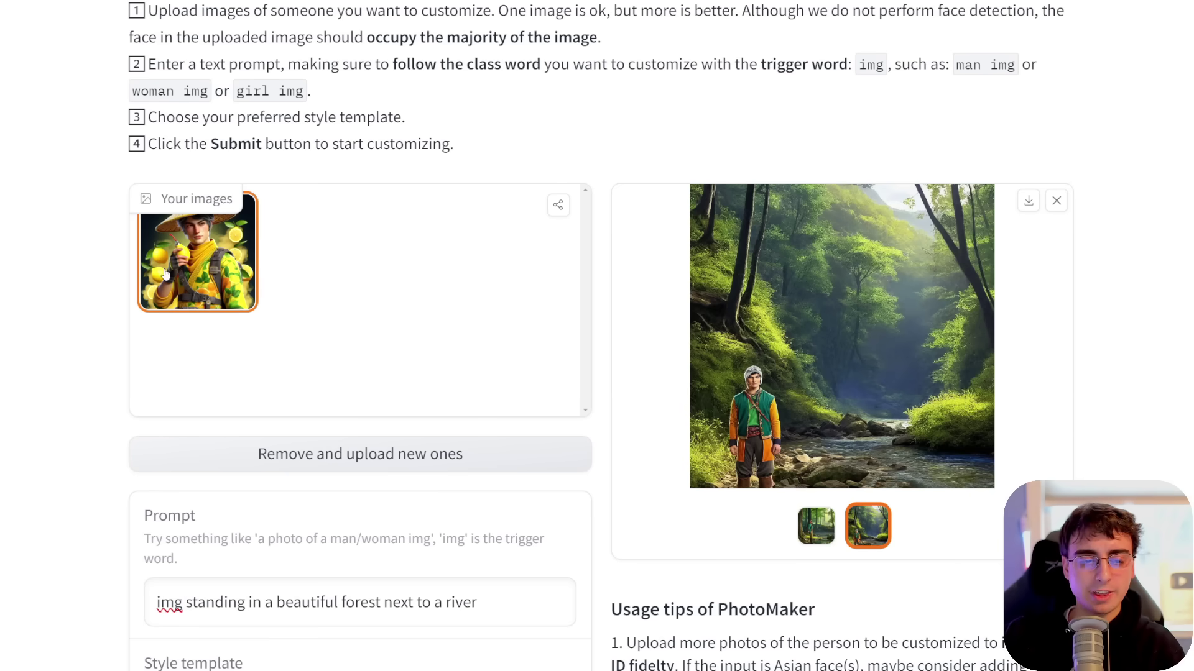
scroll(180, 275, down, 1)
scroll(262, 572, up, 4)
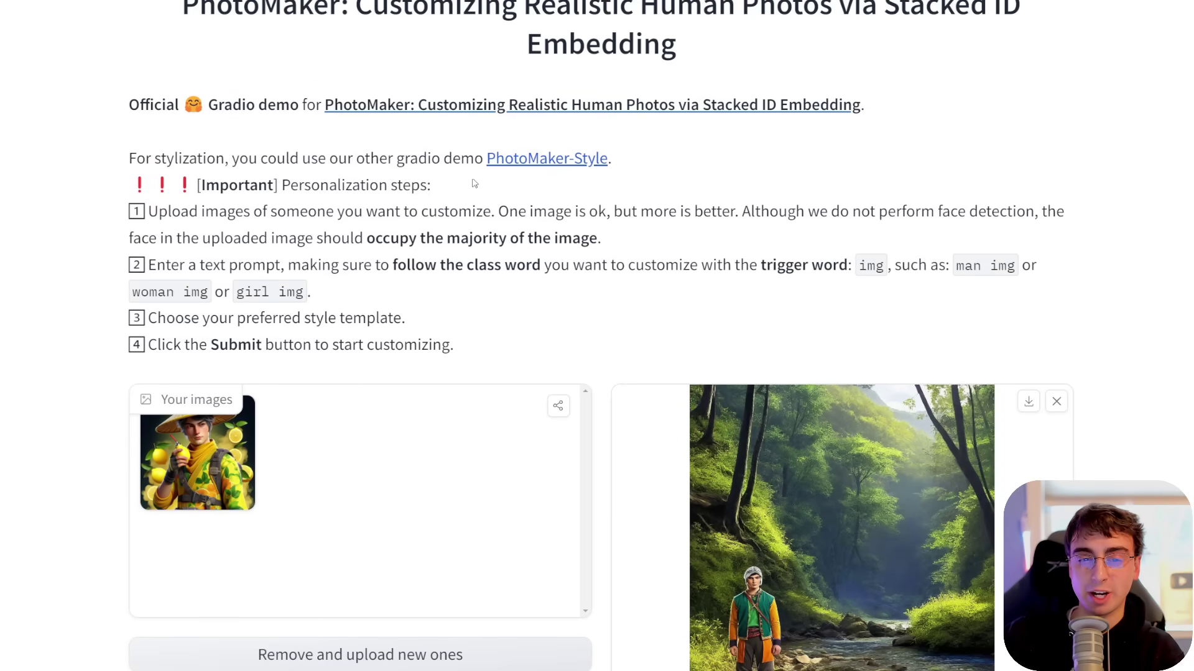
scroll(474, 183, down, 8)
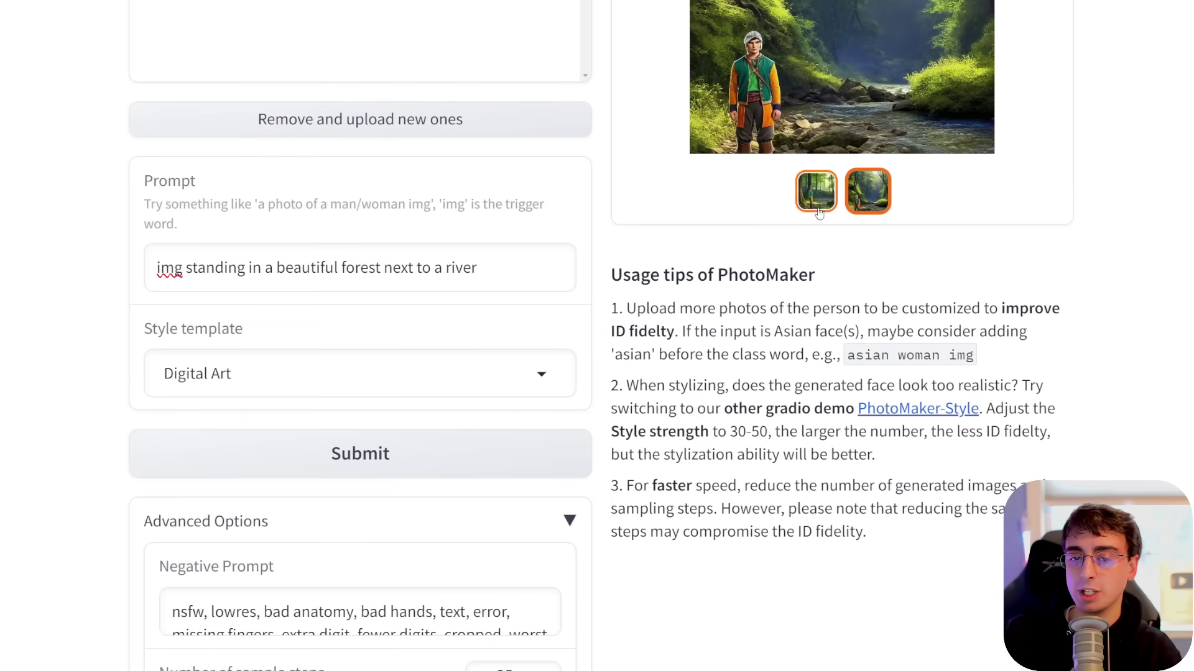
scroll(820, 211, up, 2)
scroll(839, 274, up, 1)
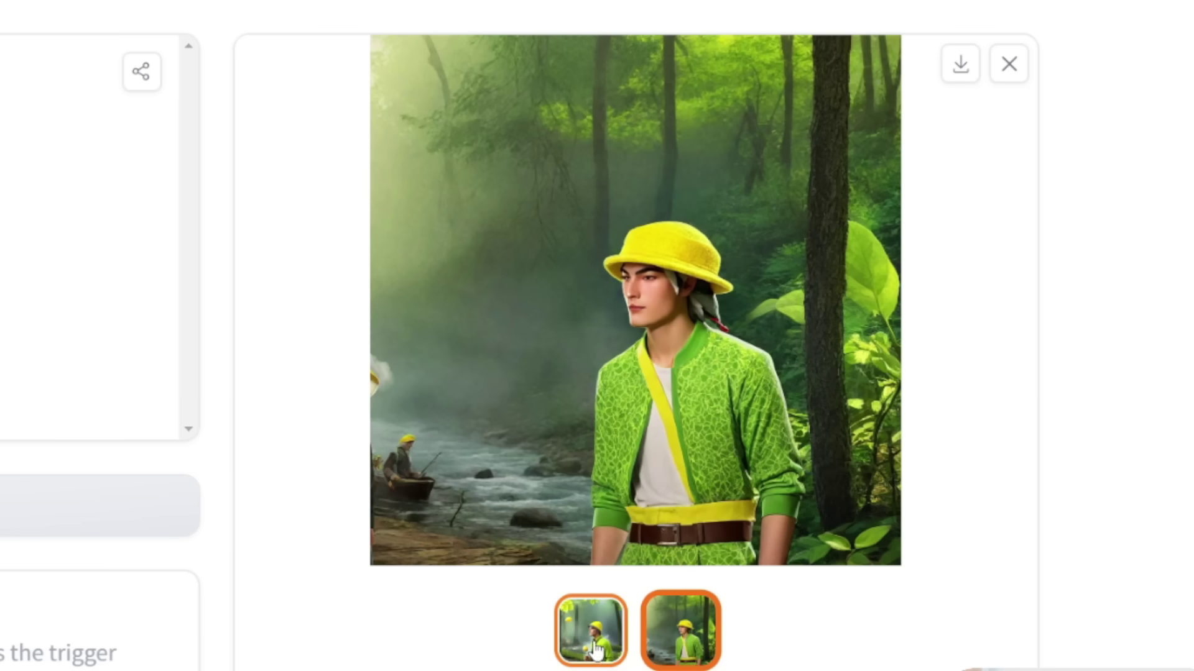
Compare the two images generated from the lemon-themed forest prompt and look over the PhotoMaker personalization steps
click(578, 649)
click(682, 635)
key(Left)
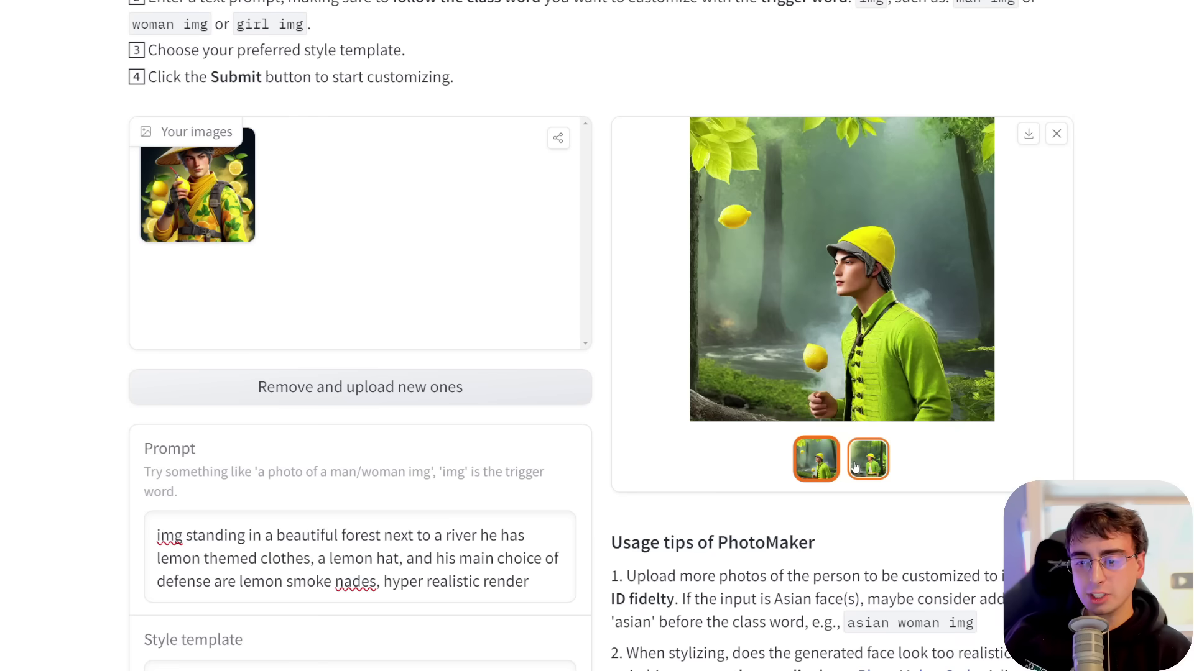
click(854, 466)
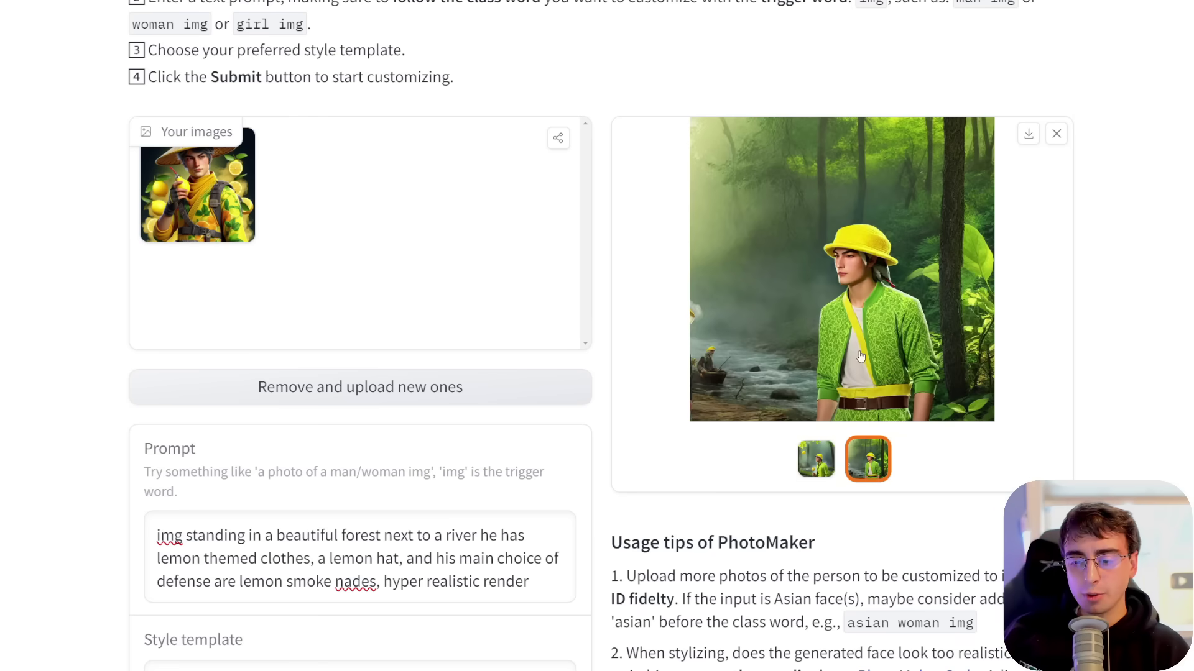
scroll(569, 422, up, 7)
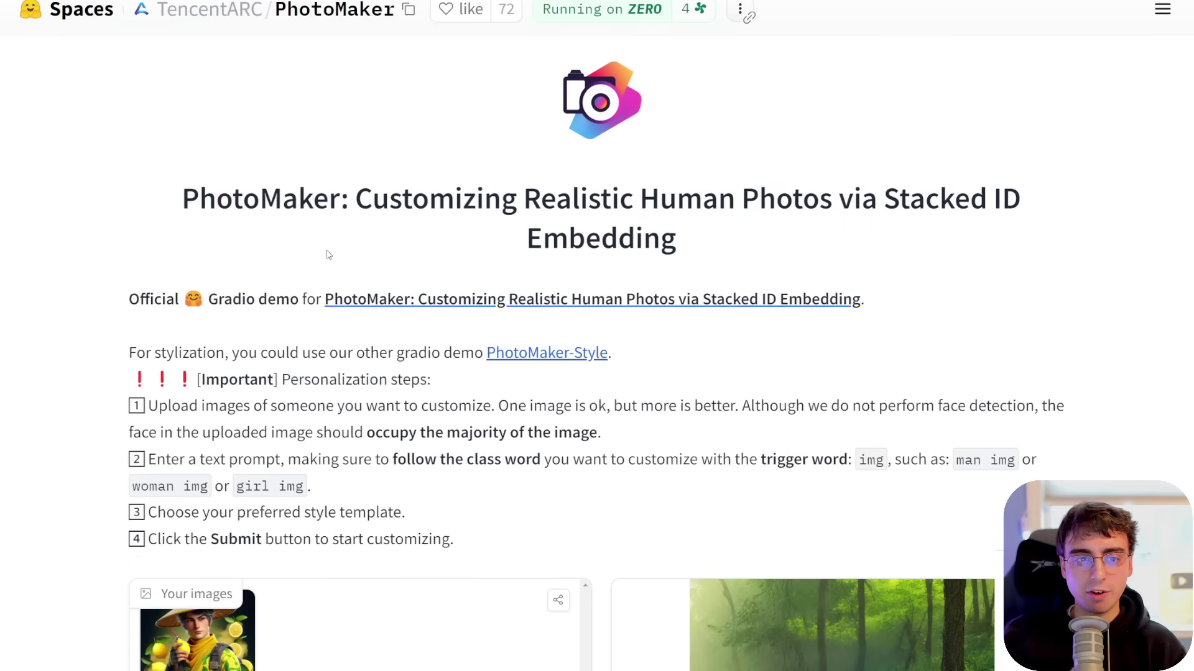
scroll(826, 393, down, 4)
scroll(827, 393, up, 2)
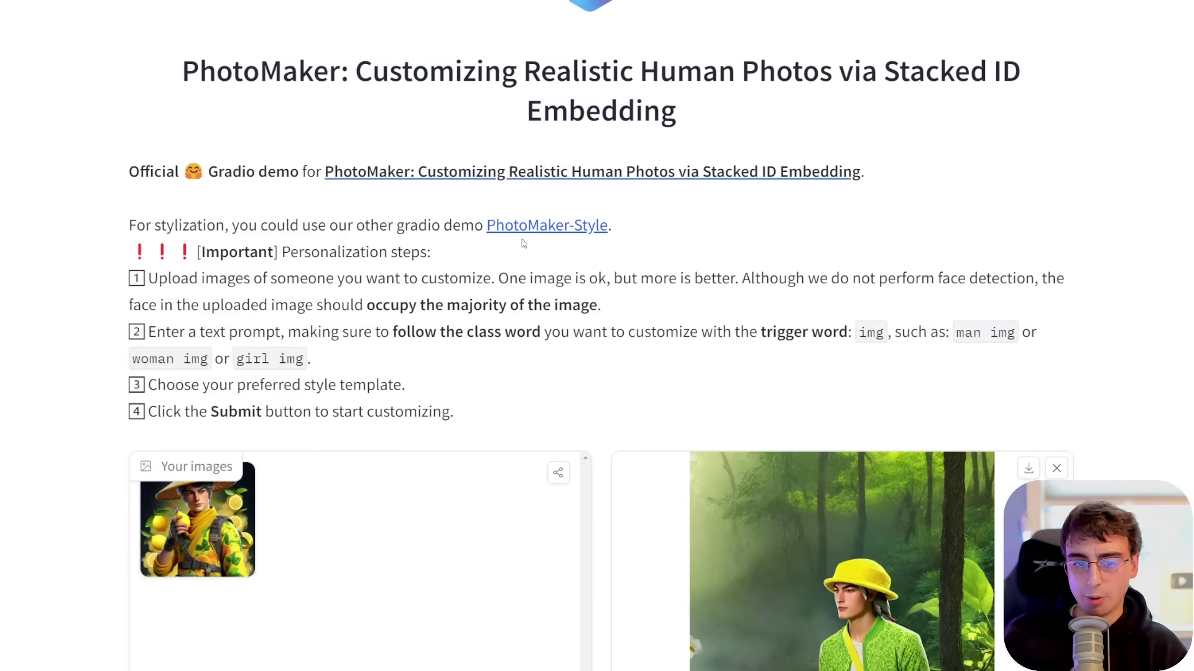
scroll(790, 380, down, 4)
scroll(789, 382, down, 1)
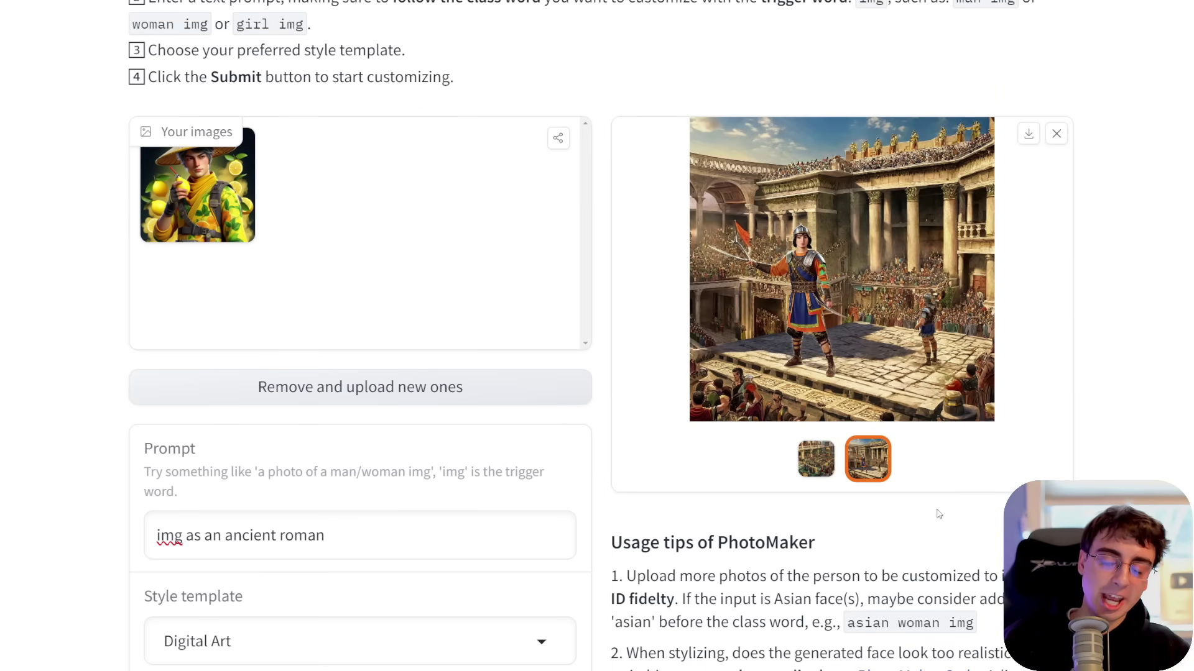
Examine the PhotoMaker-Style demo page and highlight the human photos wording in its title
scroll(956, 521, up, 8)
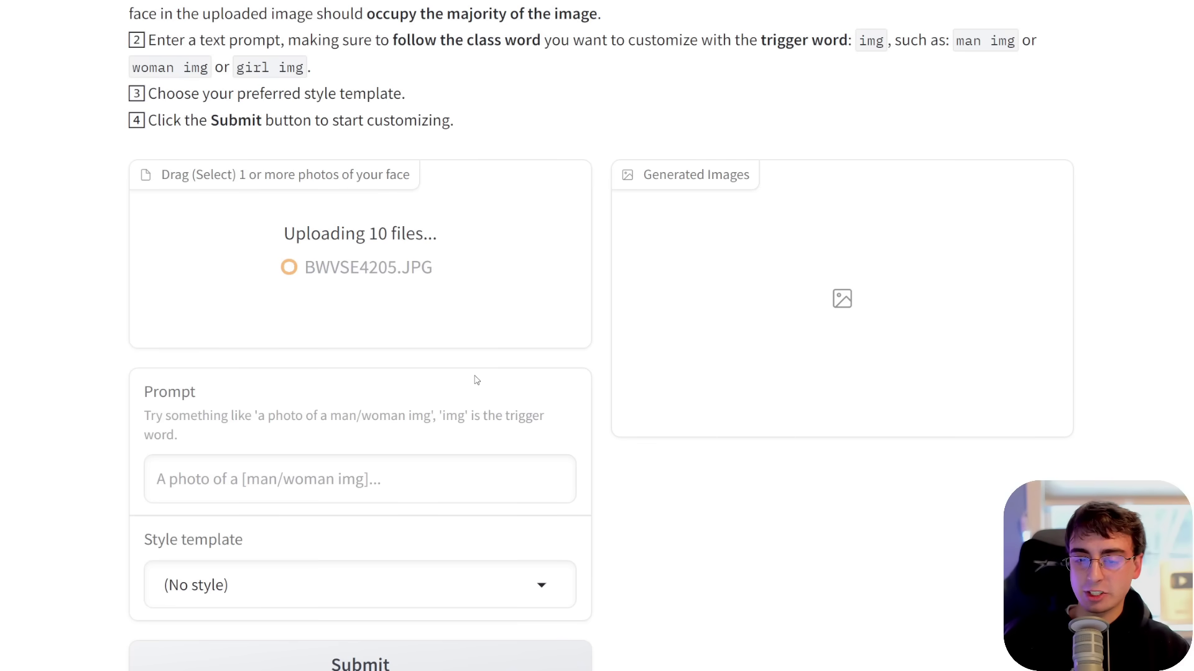
scroll(475, 381, up, 2)
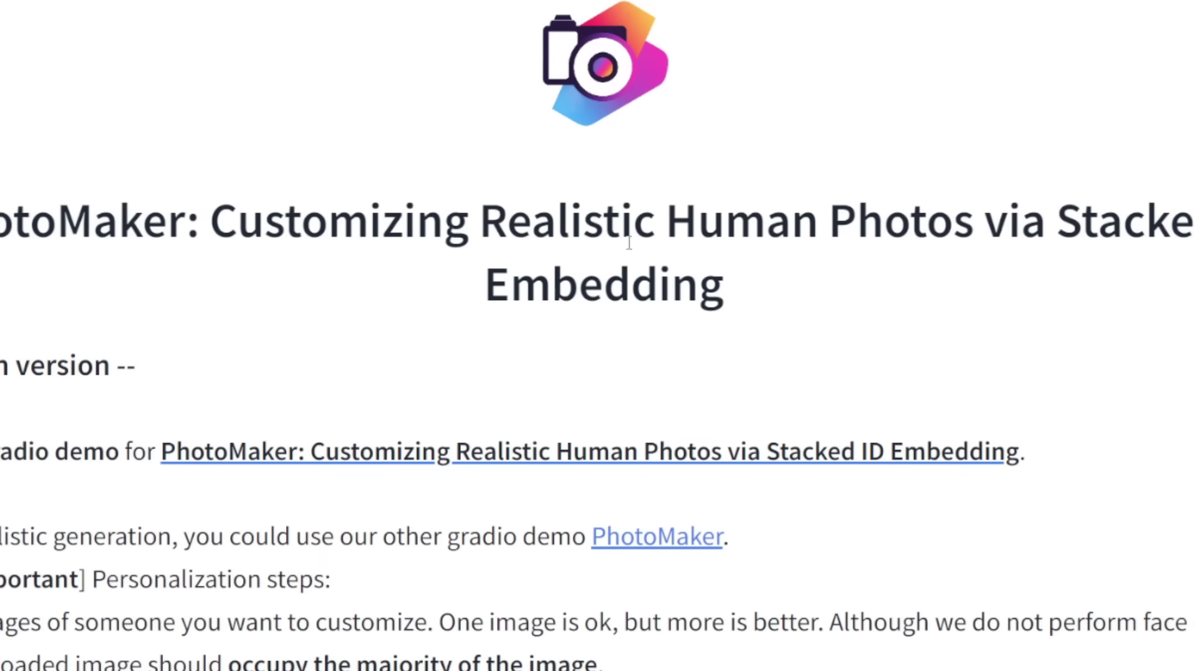
drag(658, 242, 934, 264)
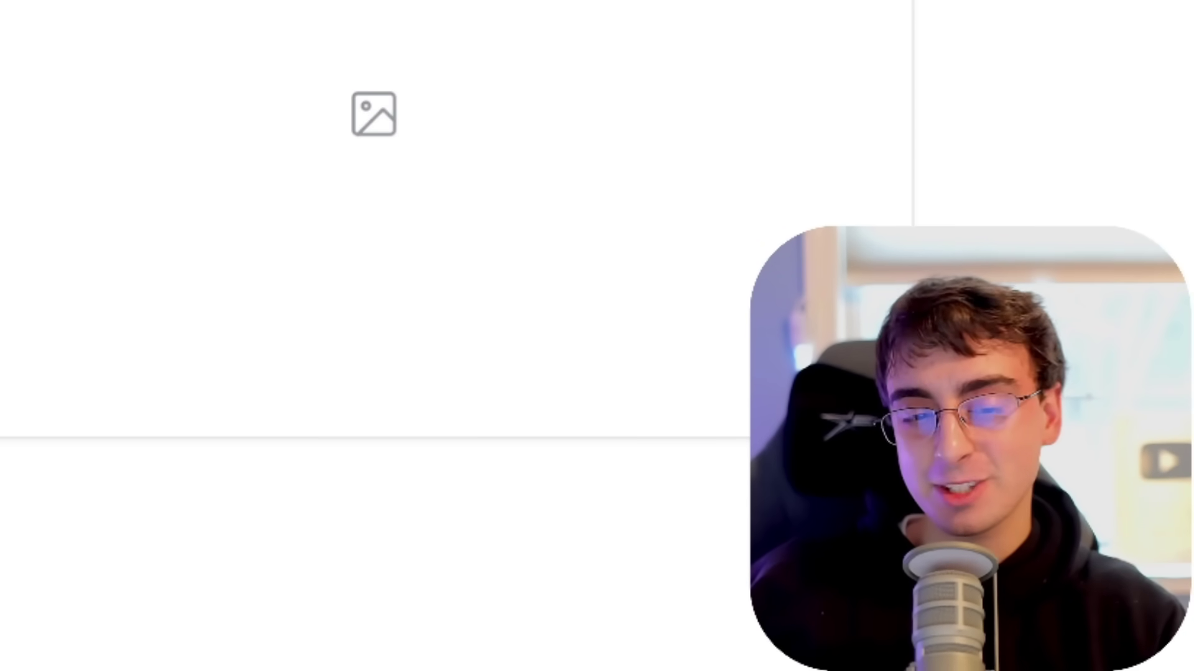
scroll(21, 312, down, 3)
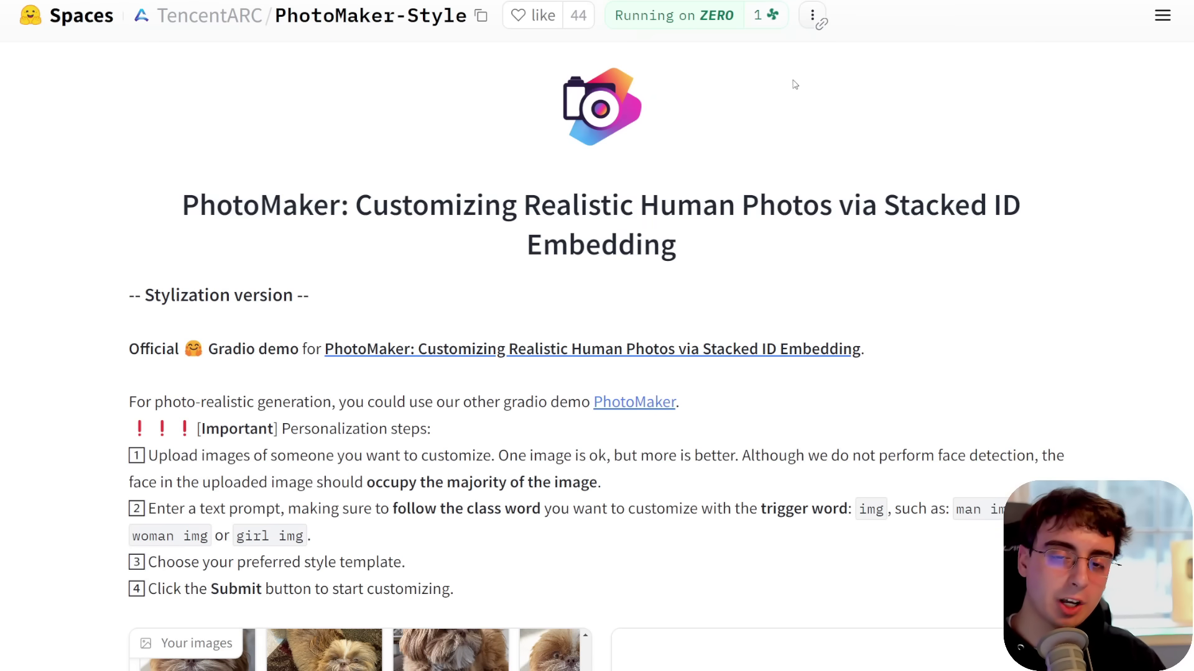
Open the duplication settings for the PhotoMaker-Style Space and go to the HF_TOKEN secret field
click(812, 15)
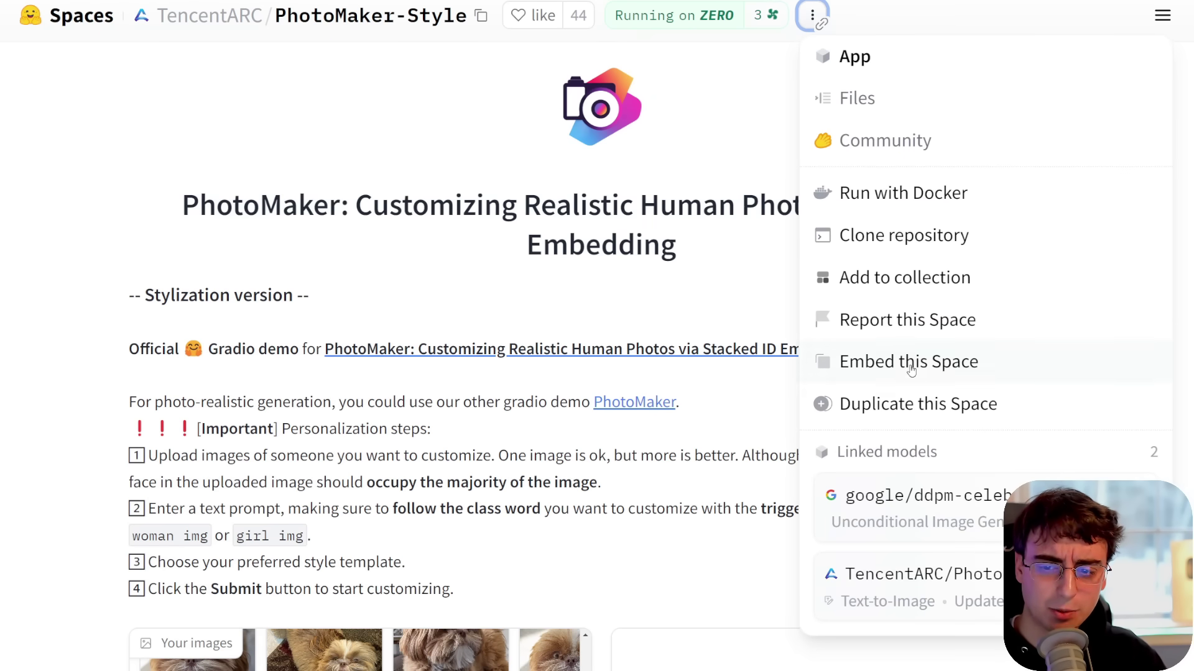
click(911, 418)
scroll(569, 366, down, 4)
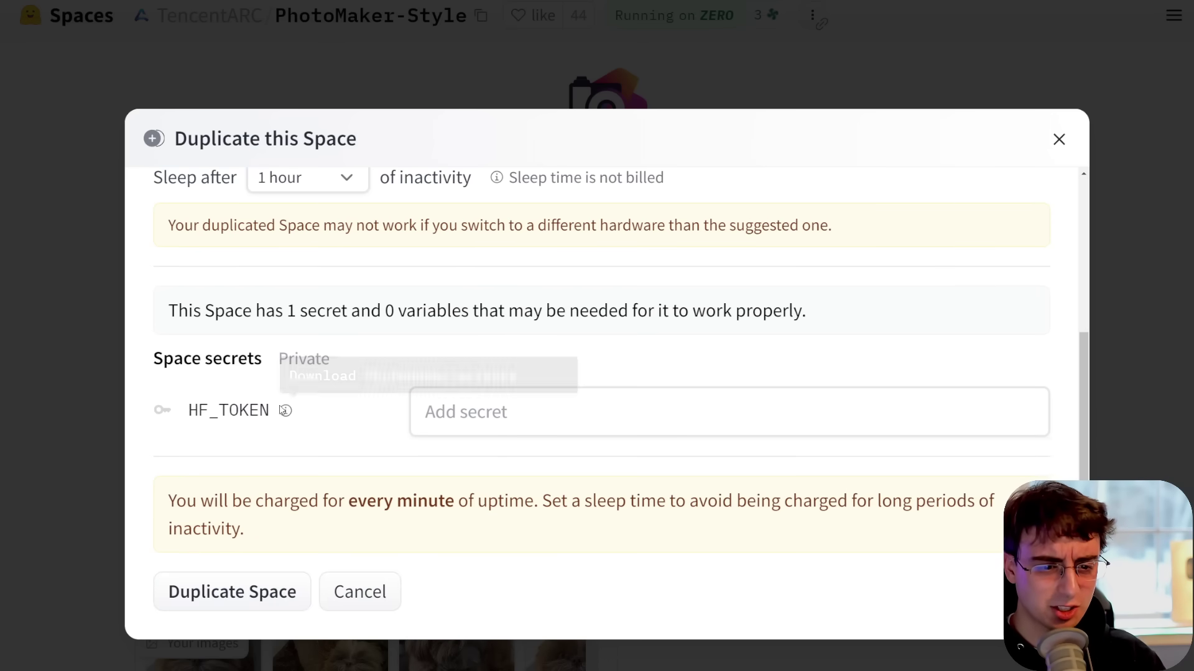
click(452, 424)
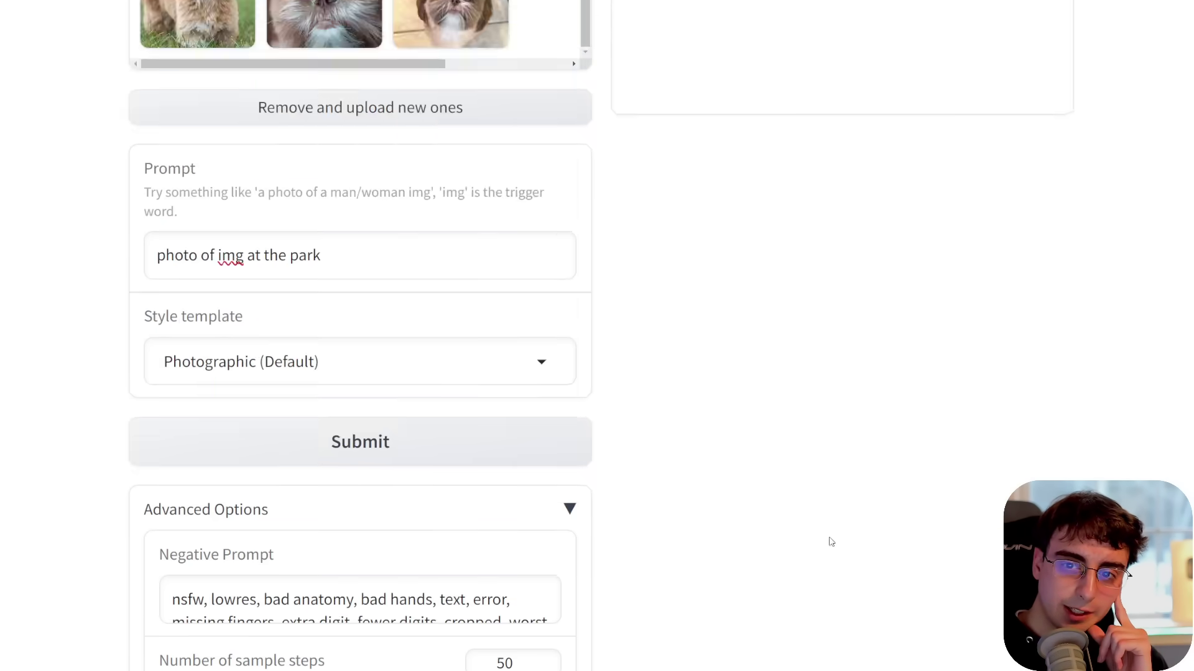
Review the advanced options, uploaded dog photos and generation output for the "photo of img at the park" prompt
scroll(621, 474, down, 8)
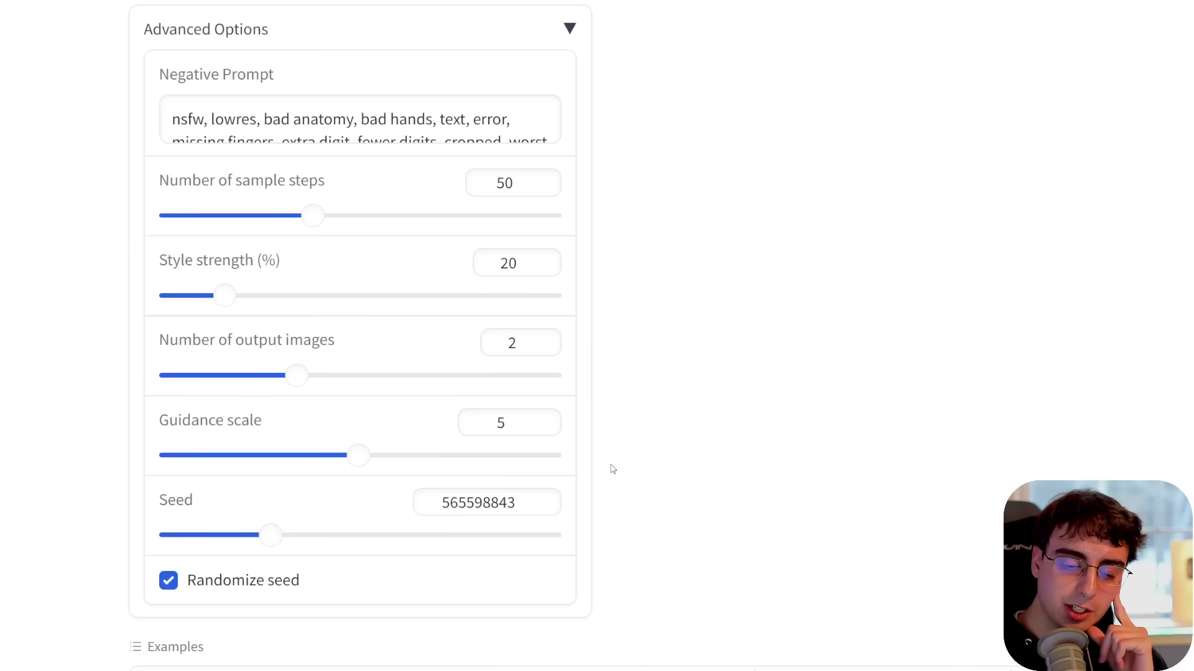
scroll(513, 447, up, 10)
scroll(526, 468, down, 8)
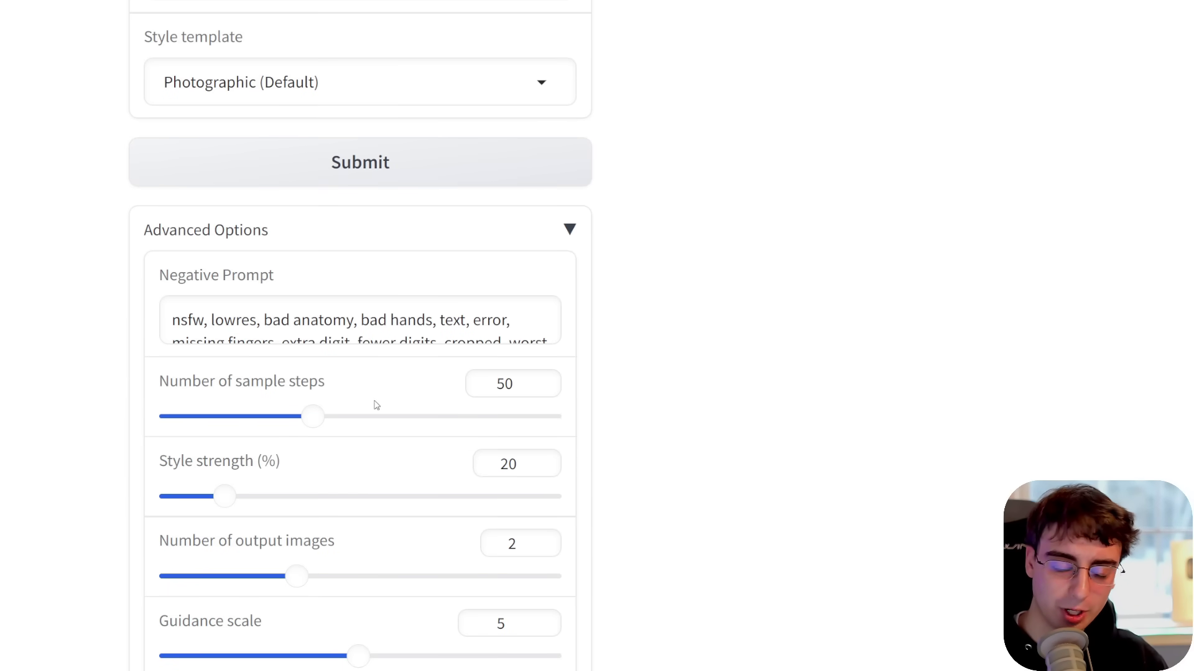
scroll(348, 435, up, 12)
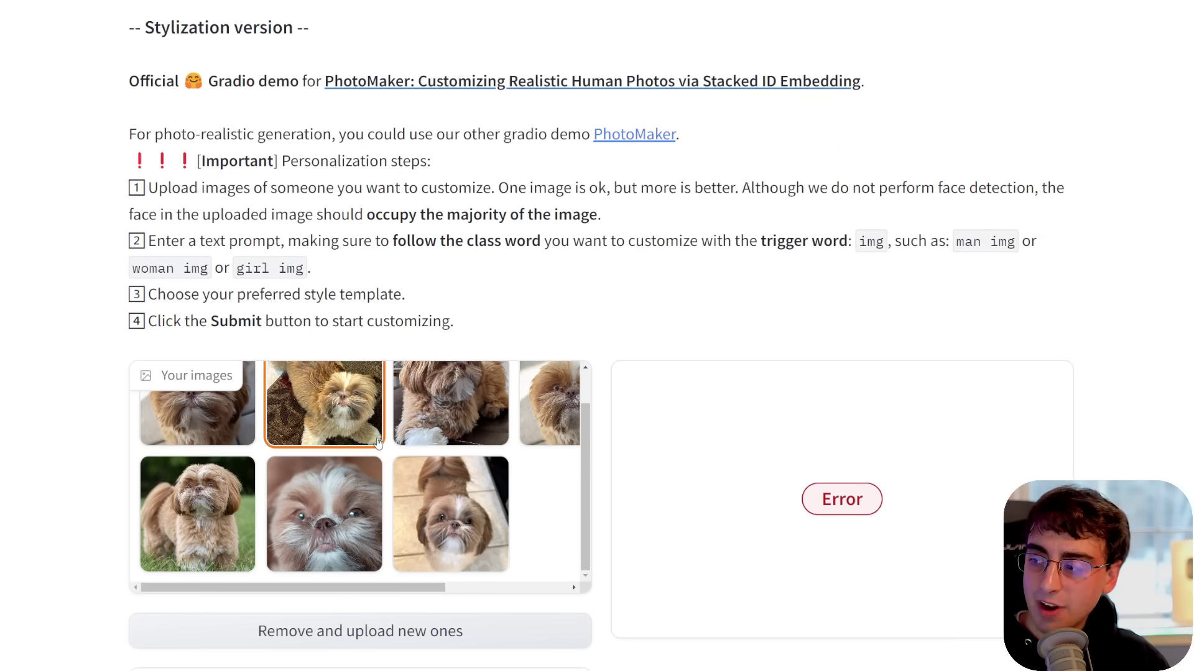
scroll(356, 439, up, 4)
scroll(357, 439, down, 4)
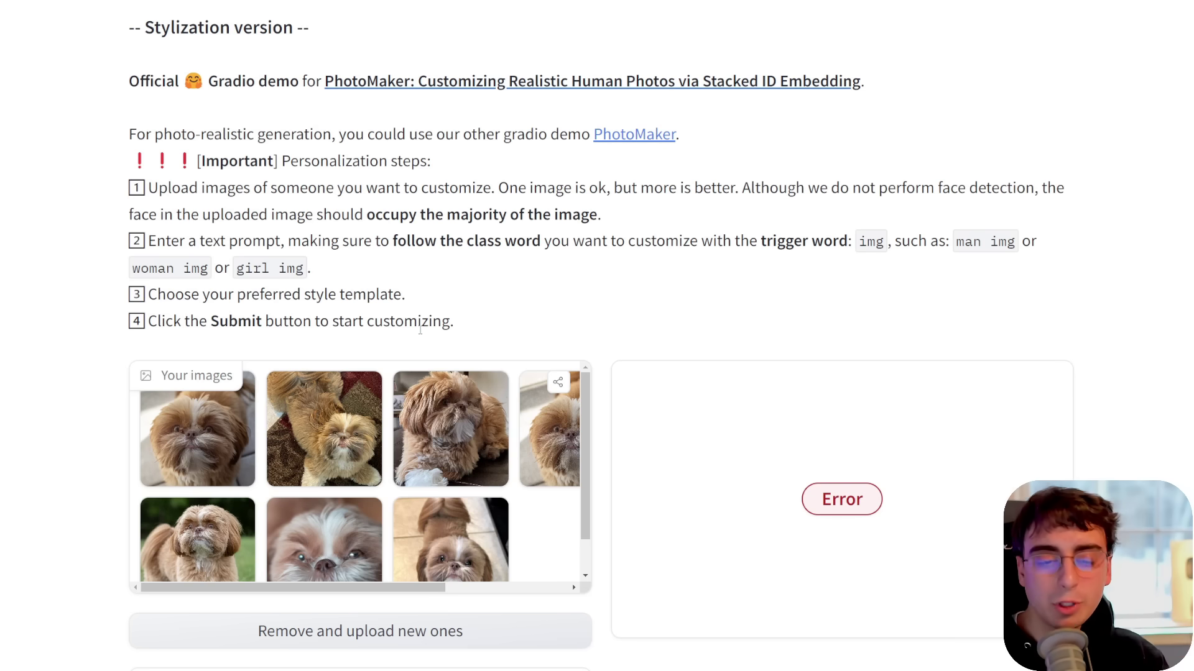
scroll(562, 292, down, 1)
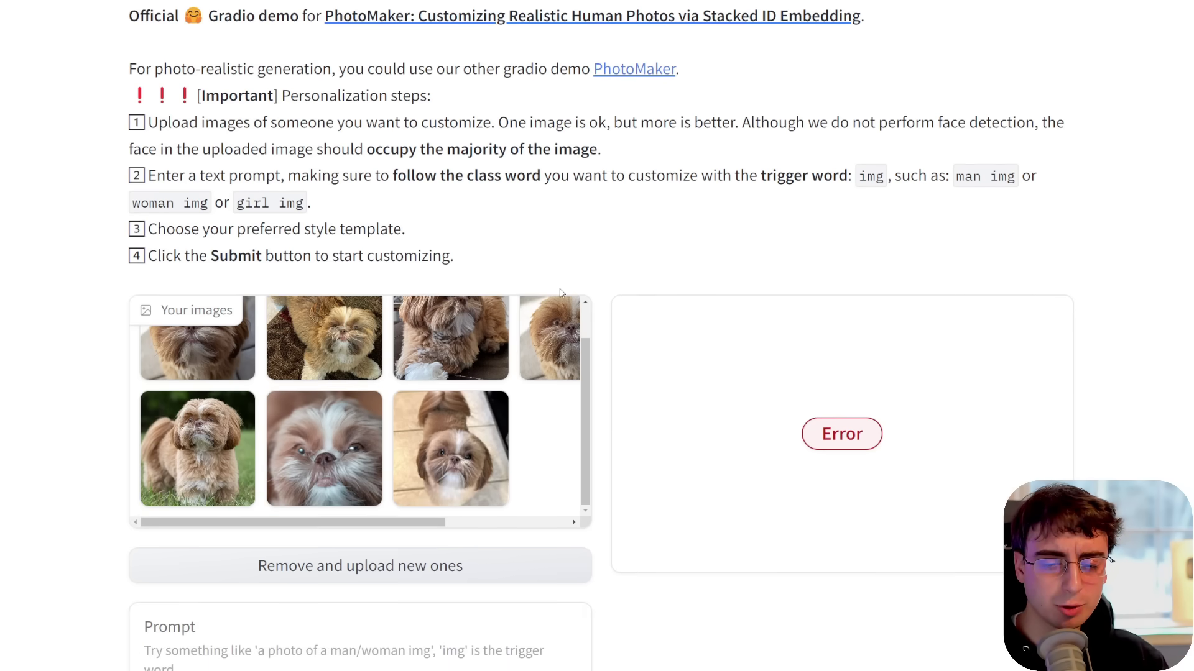
Switch to the PhotoMaker GitHub README and examine the stylization generation examples for both reference faces
scroll(606, 275, down, 1)
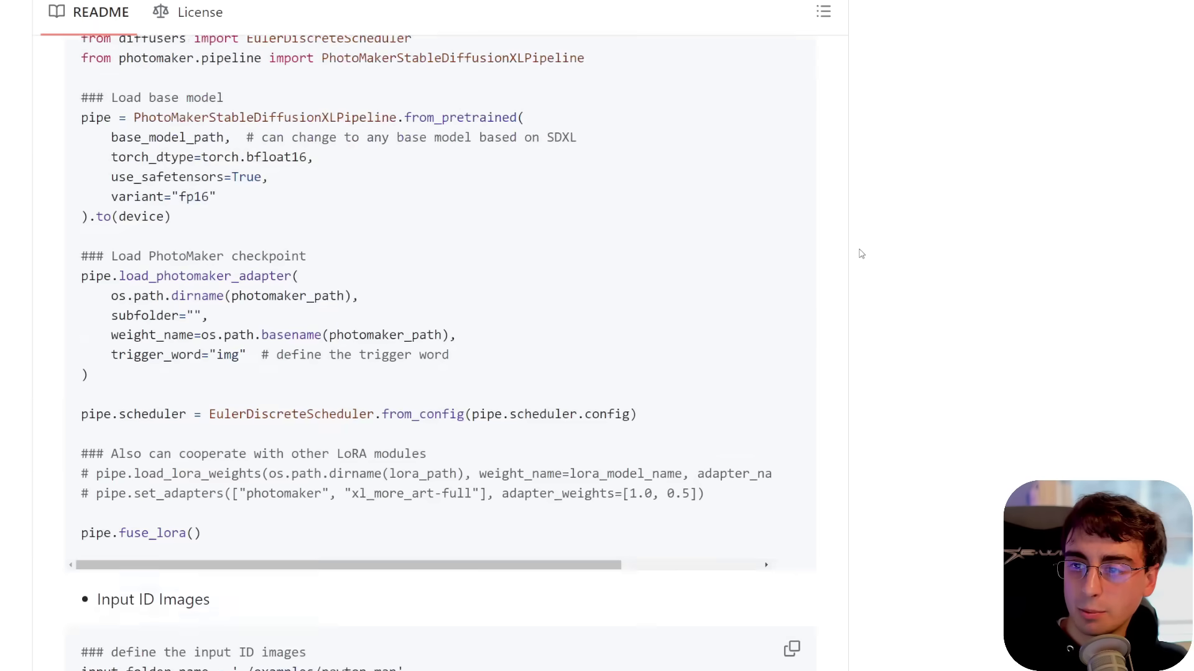
scroll(854, 268, up, 15)
scroll(857, 268, up, 18)
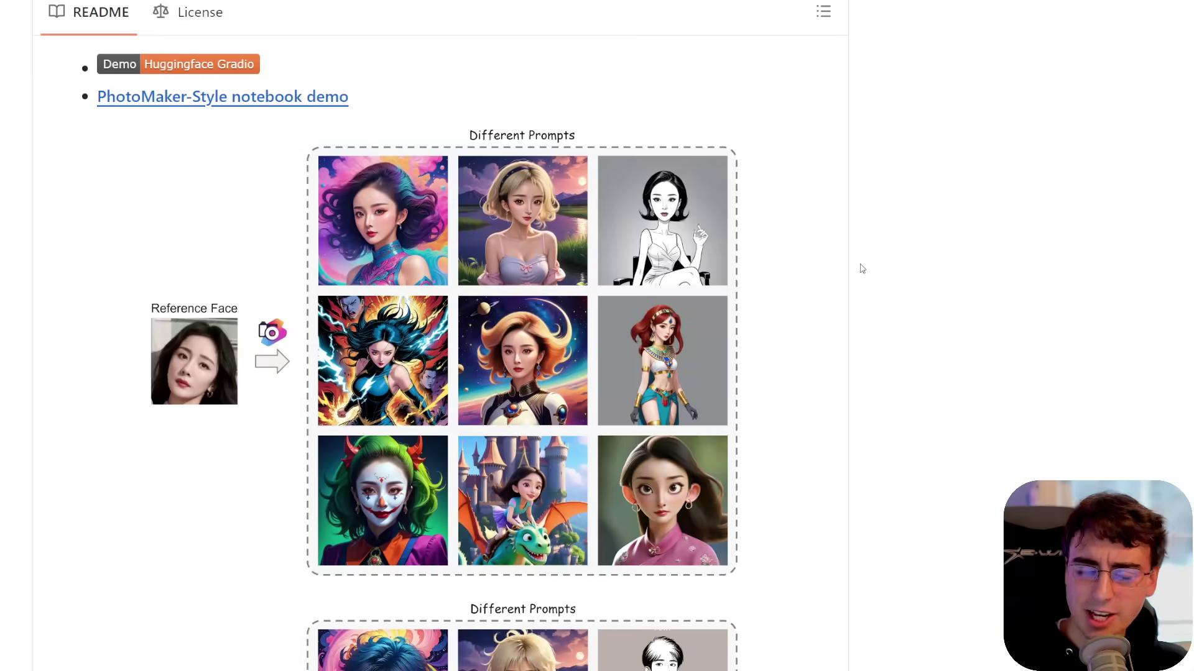
scroll(862, 269, down, 5)
scroll(863, 268, down, 8)
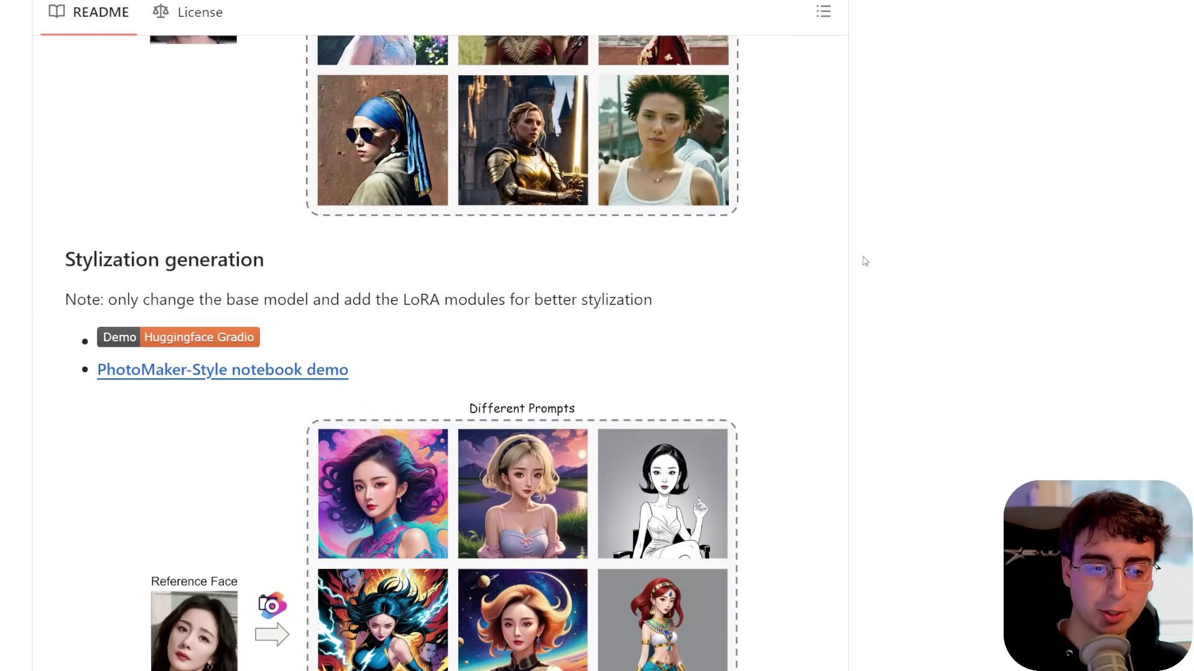
scroll(673, 388, up, 2)
scroll(673, 388, up, 3)
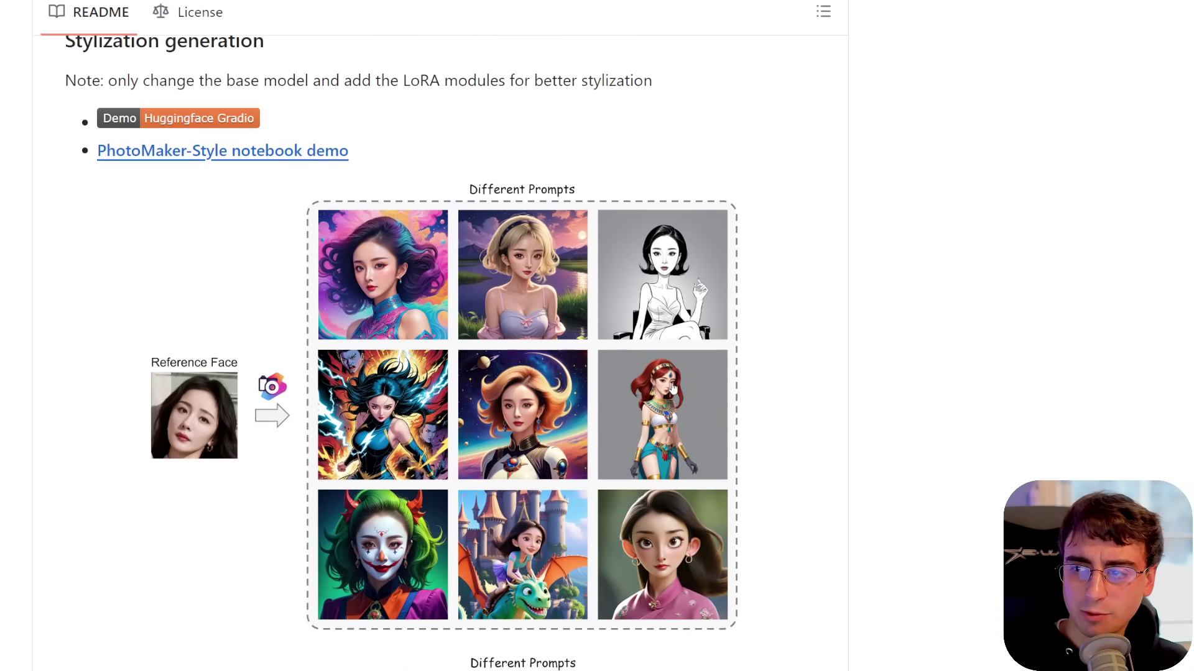
scroll(633, 382, down, 9)
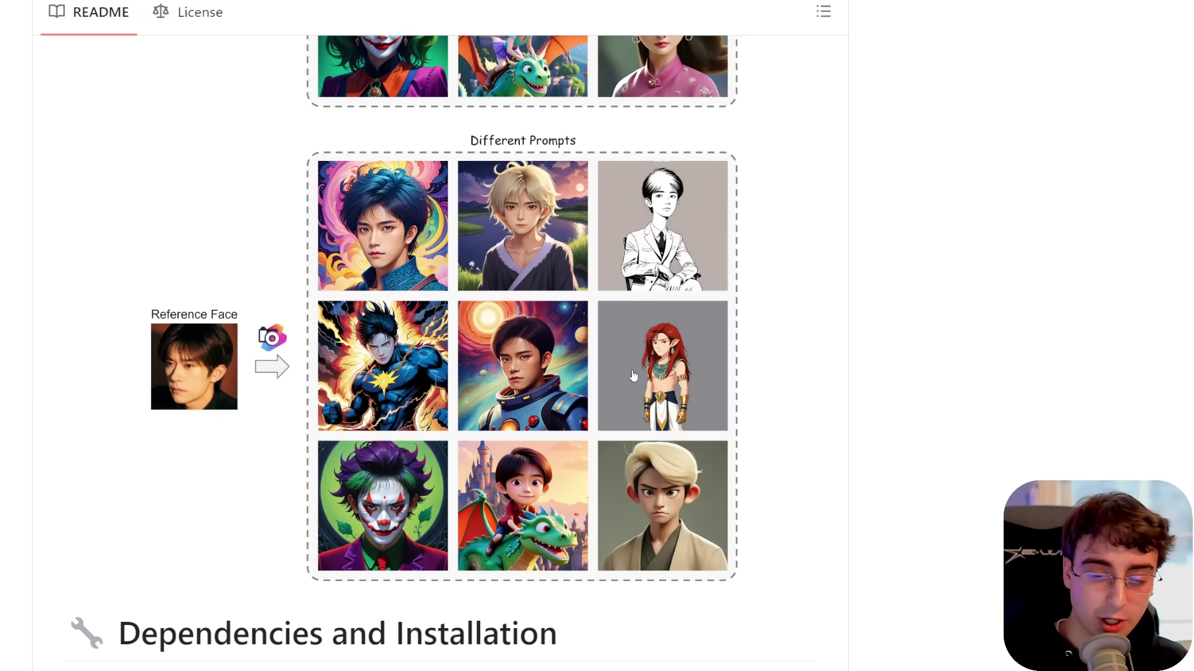
Look over the README's dependencies, model download and test code sections
scroll(633, 380, down, 12)
scroll(342, 514, down, 11)
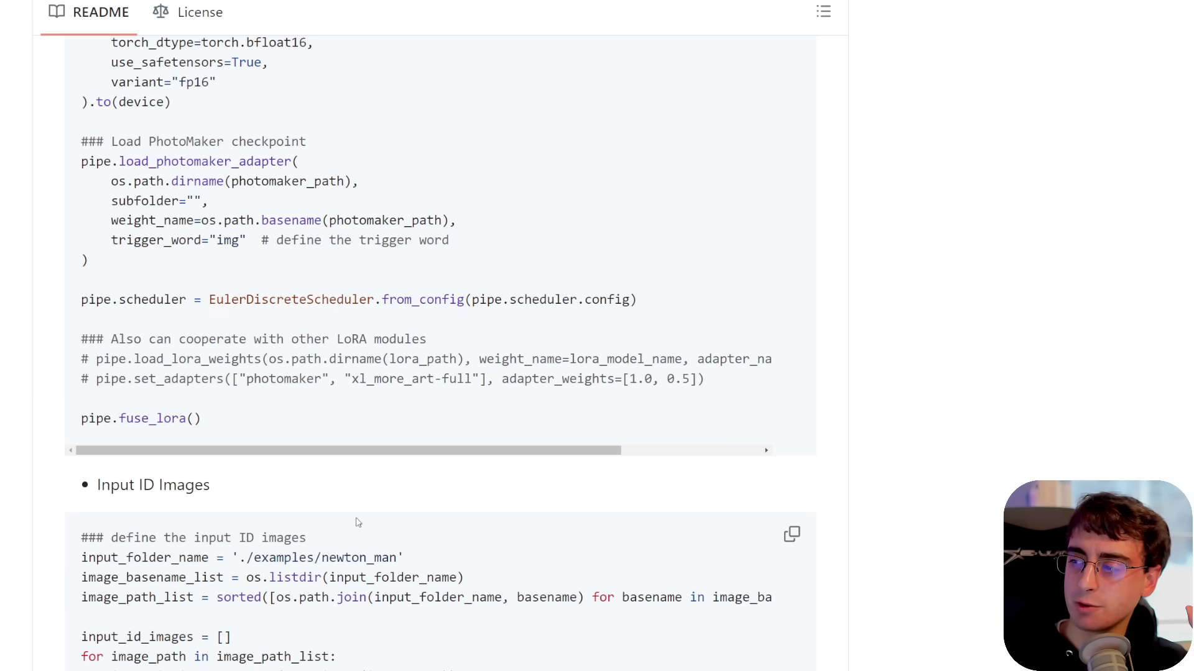
scroll(346, 530, up, 18)
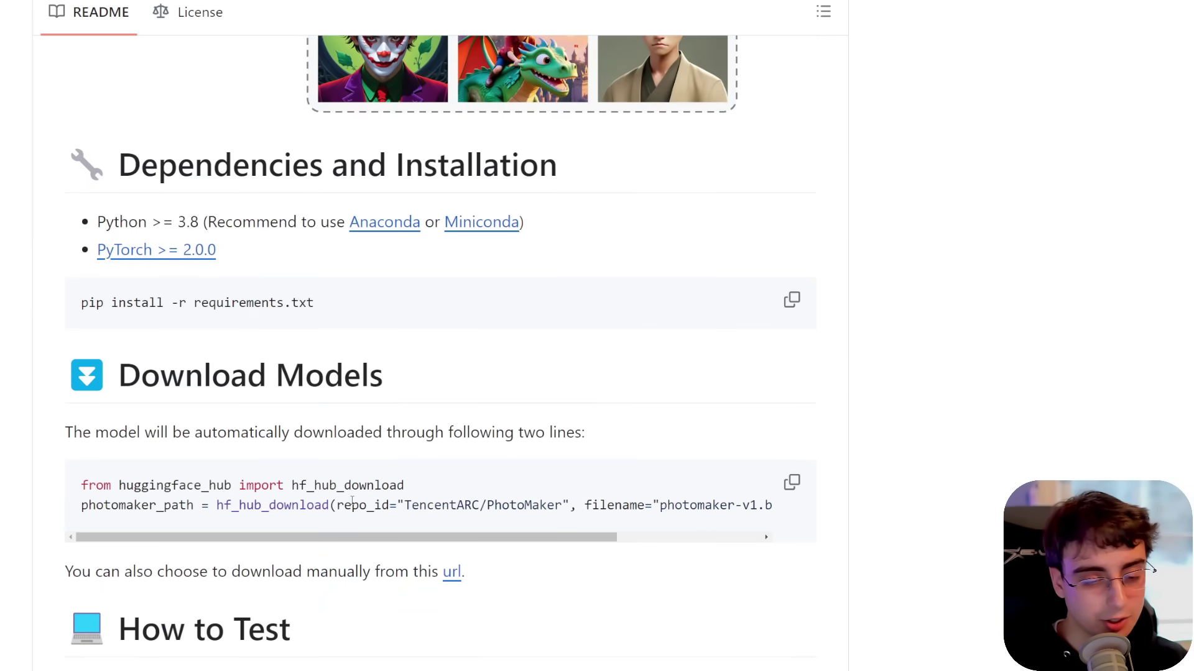
On the PhotoMaker project page, browse the personalization results for the last three reference ID images
click(863, 130)
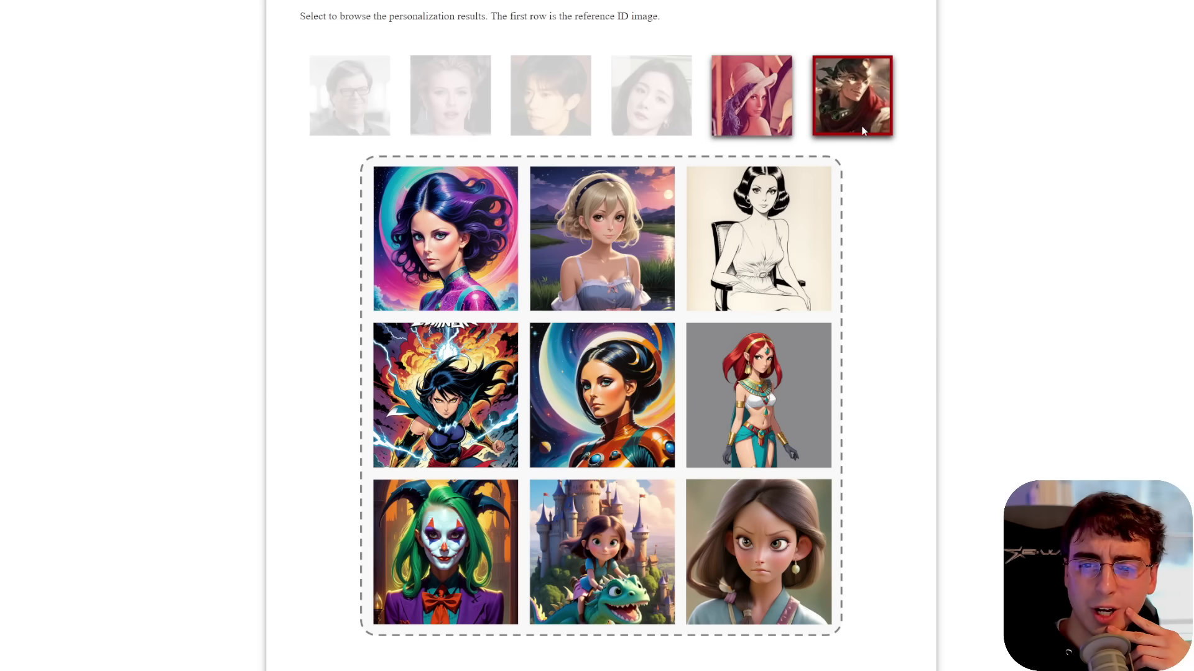
click(771, 114)
click(652, 99)
scroll(712, 288, down, 5)
scroll(712, 287, down, 4)
scroll(690, 320, up, 4)
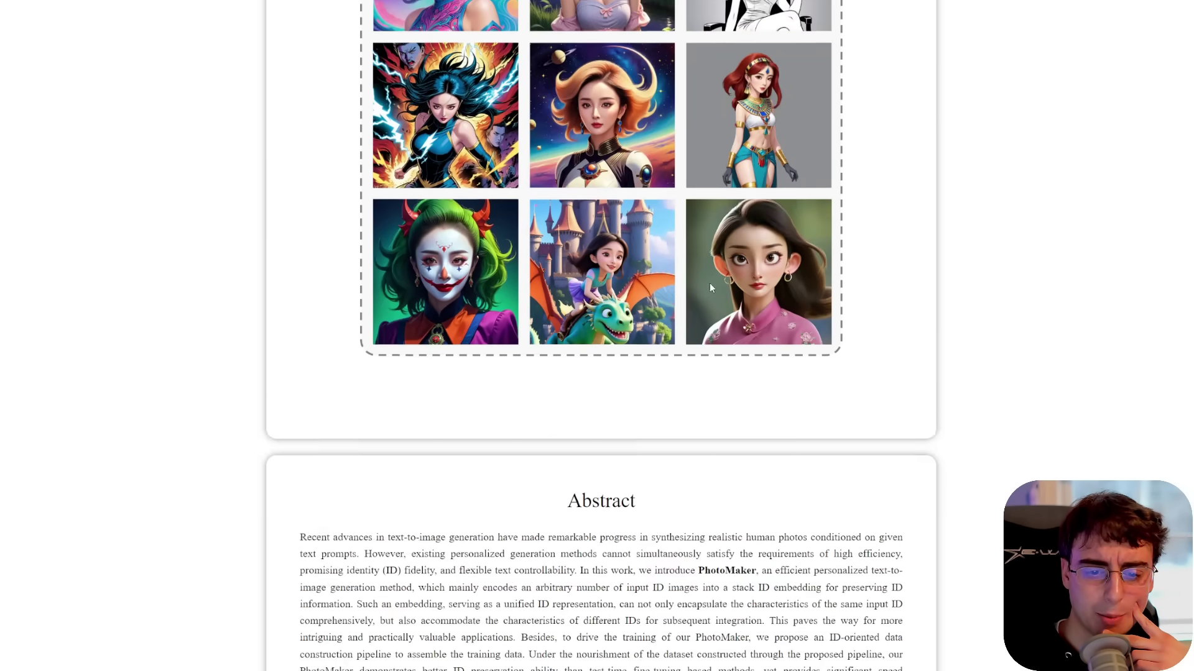
Skim the abstract and method sections and examine the Recontextualization examples with their input images and prompts
scroll(690, 320, down, 10)
scroll(367, 316, down, 9)
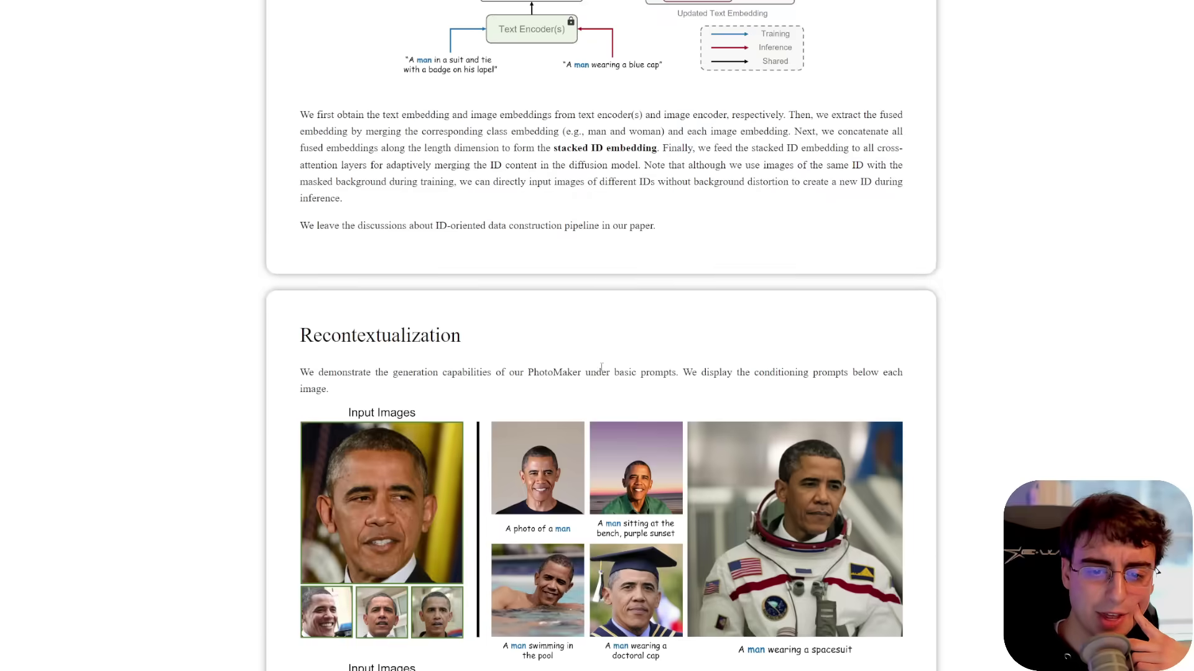
scroll(367, 316, down, 2)
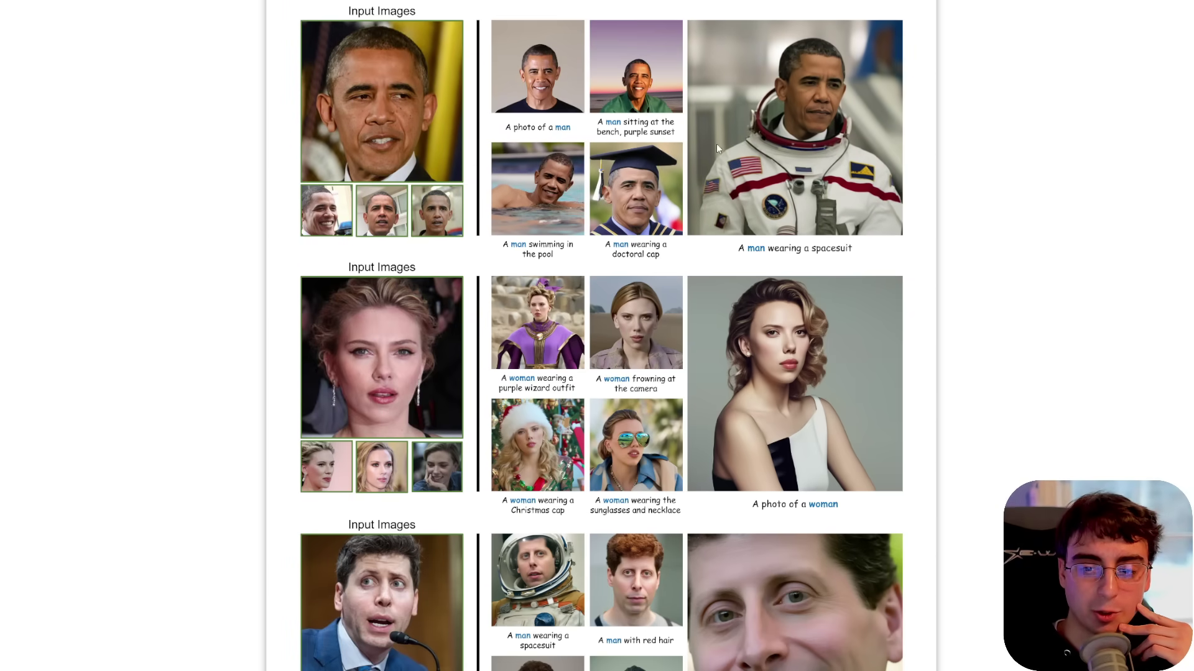
scroll(876, 222, up, 1)
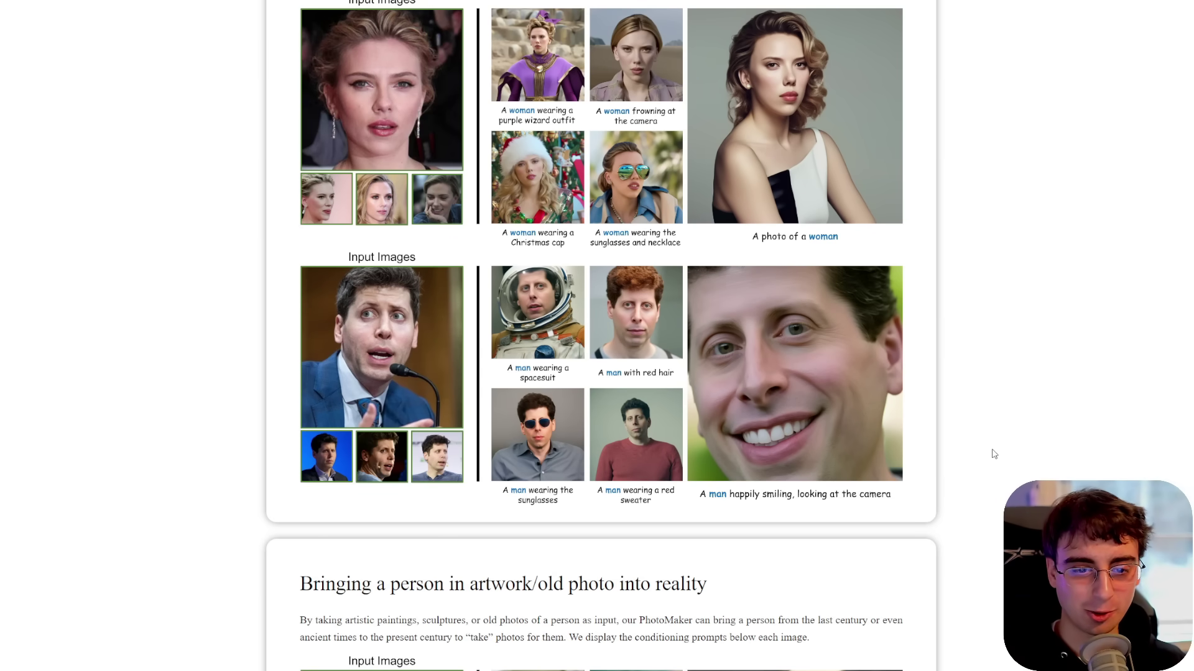
Examine the examples that bring a person in artwork or an old photo into reality
scroll(493, 381, down, 8)
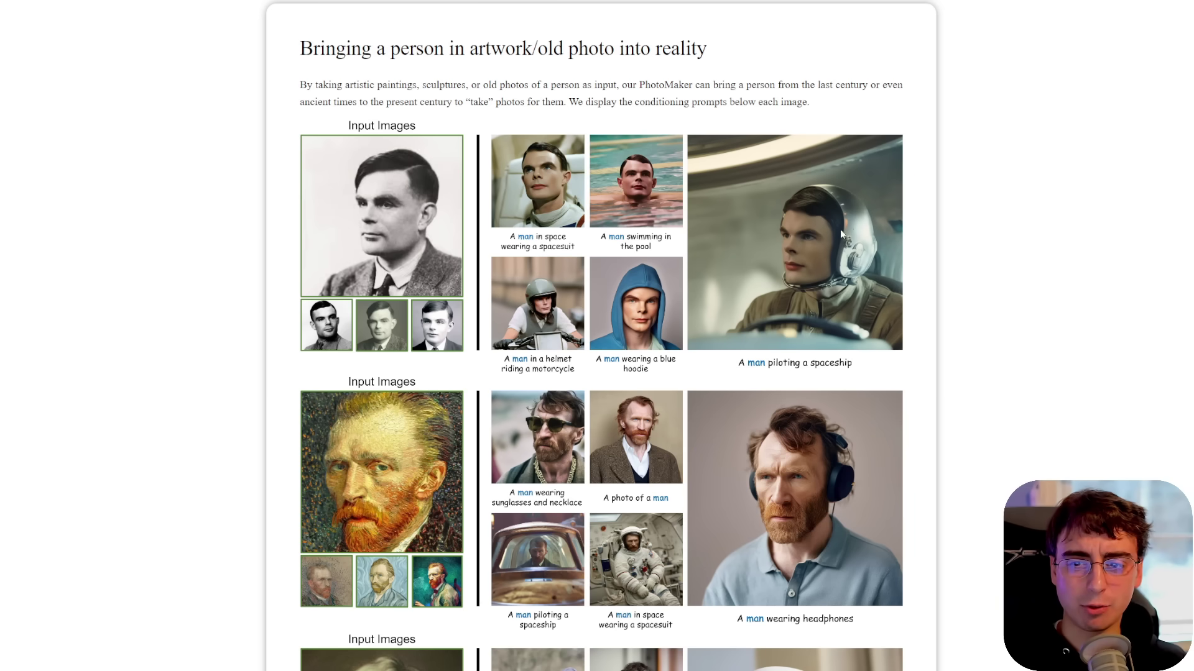
scroll(687, 302, down, 4)
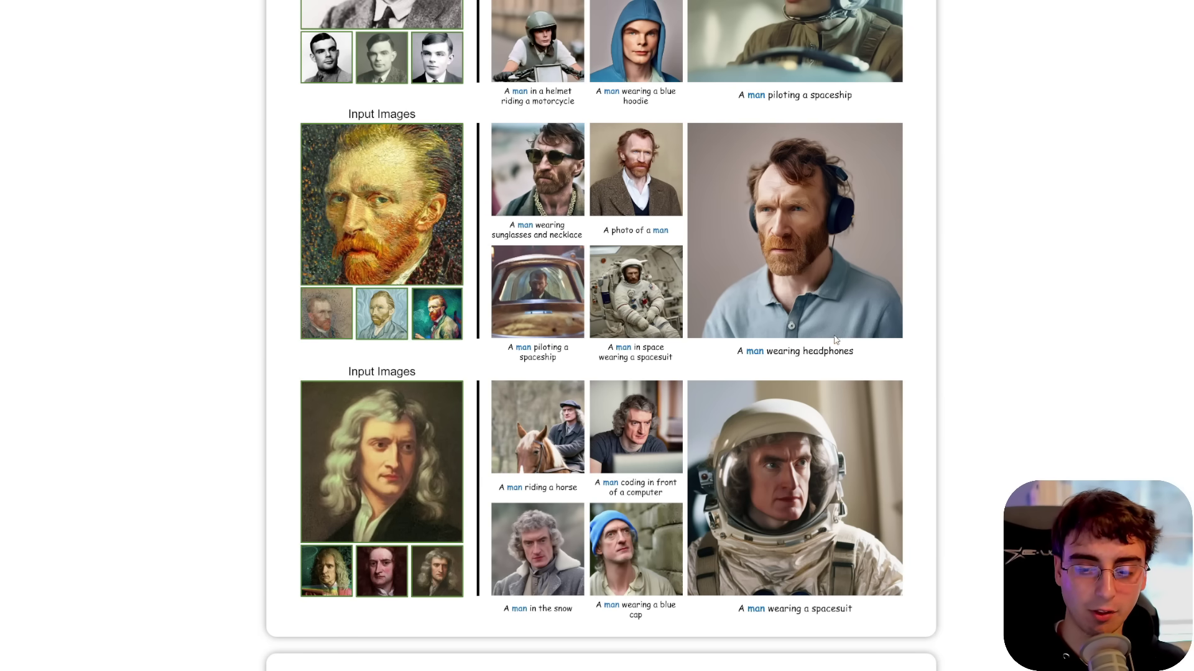
Review the grid of stylized portraits and the Changing Age or Gender examples
scroll(834, 342, down, 11)
scroll(834, 345, down, 4)
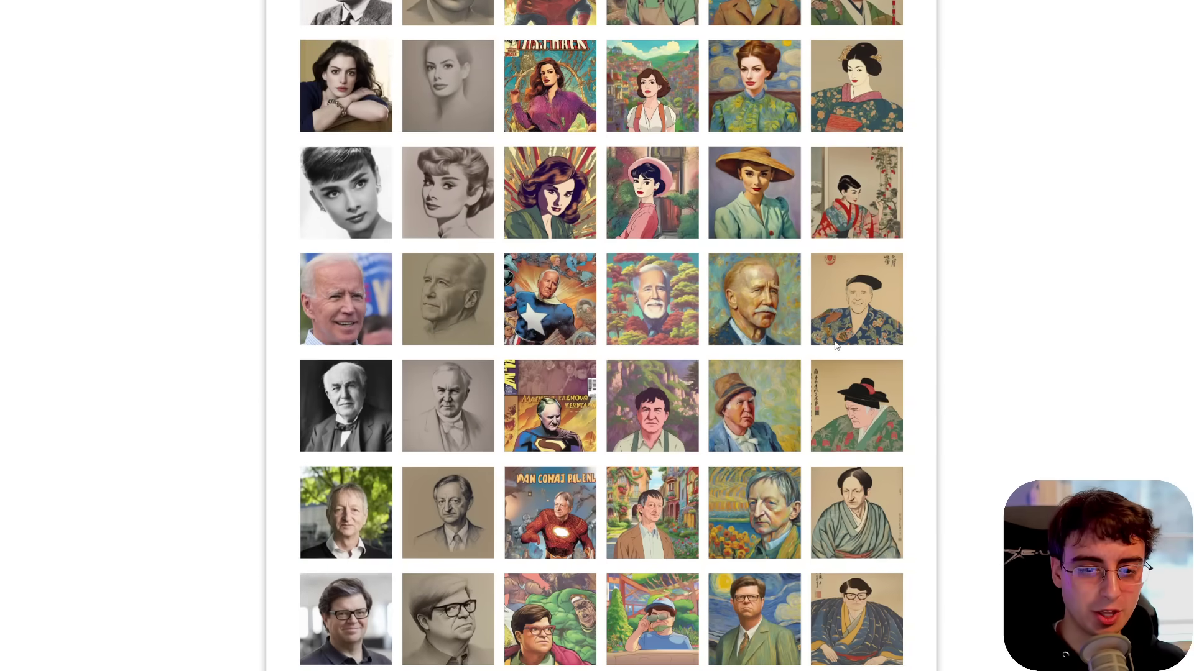
scroll(835, 346, down, 10)
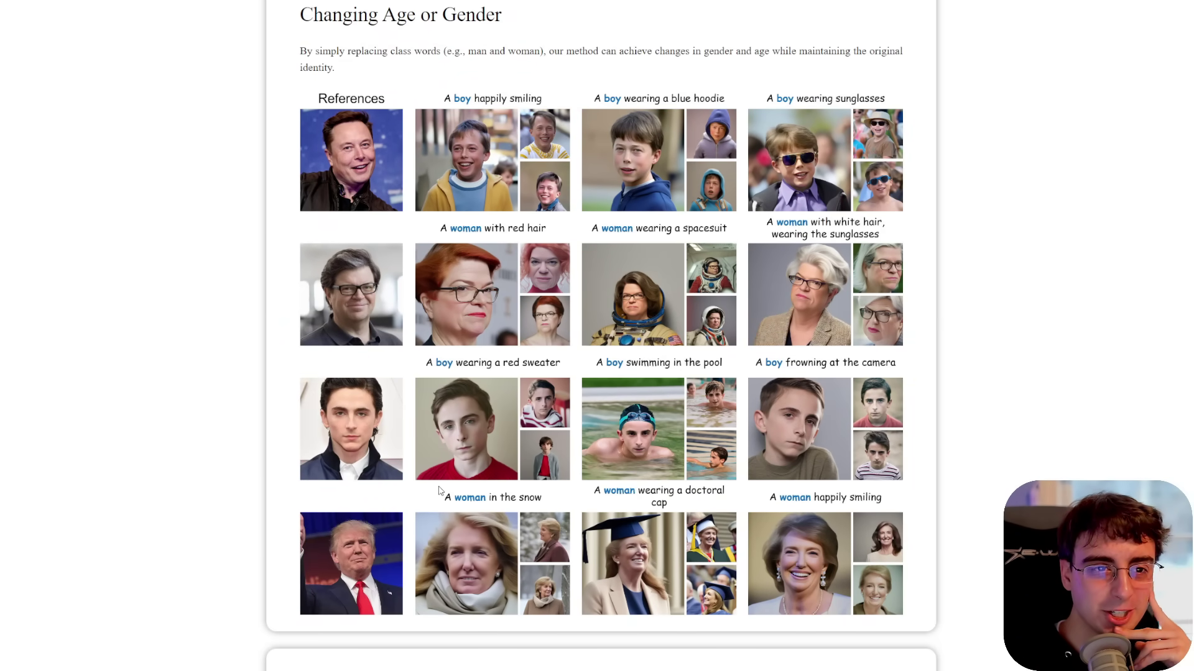
scroll(985, 496, down, 1)
scroll(986, 496, up, 1)
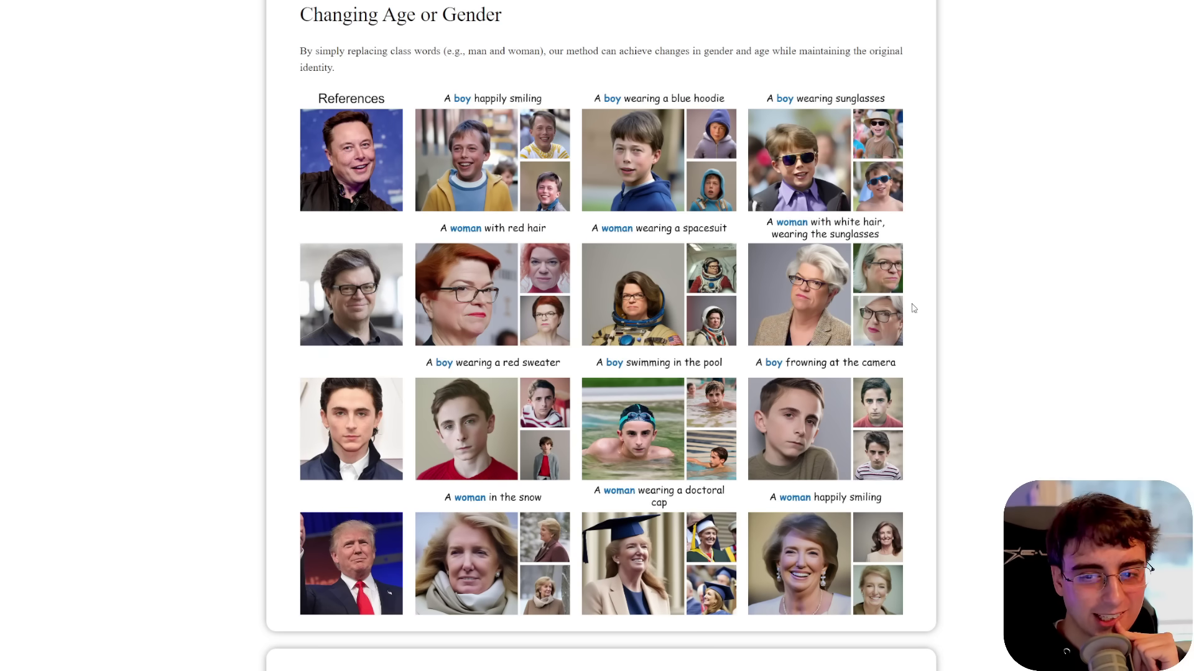
Examine the identity mixing examples that combine two reference people into a new ID
scroll(983, 325, down, 13)
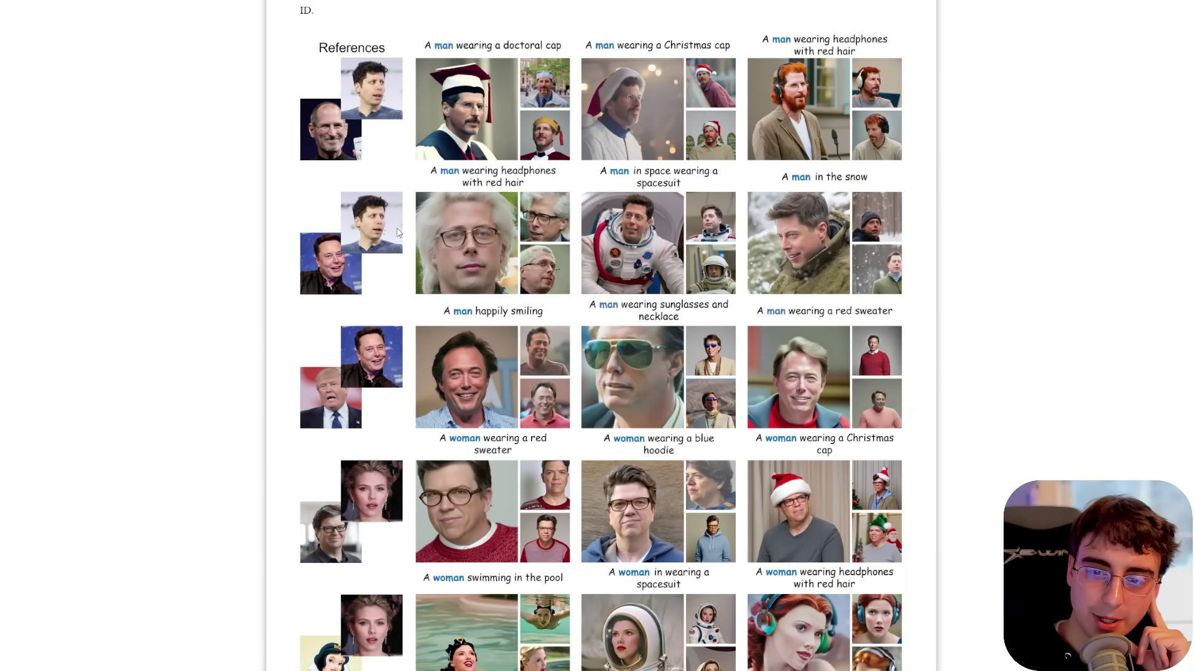
scroll(415, 379, down, 2)
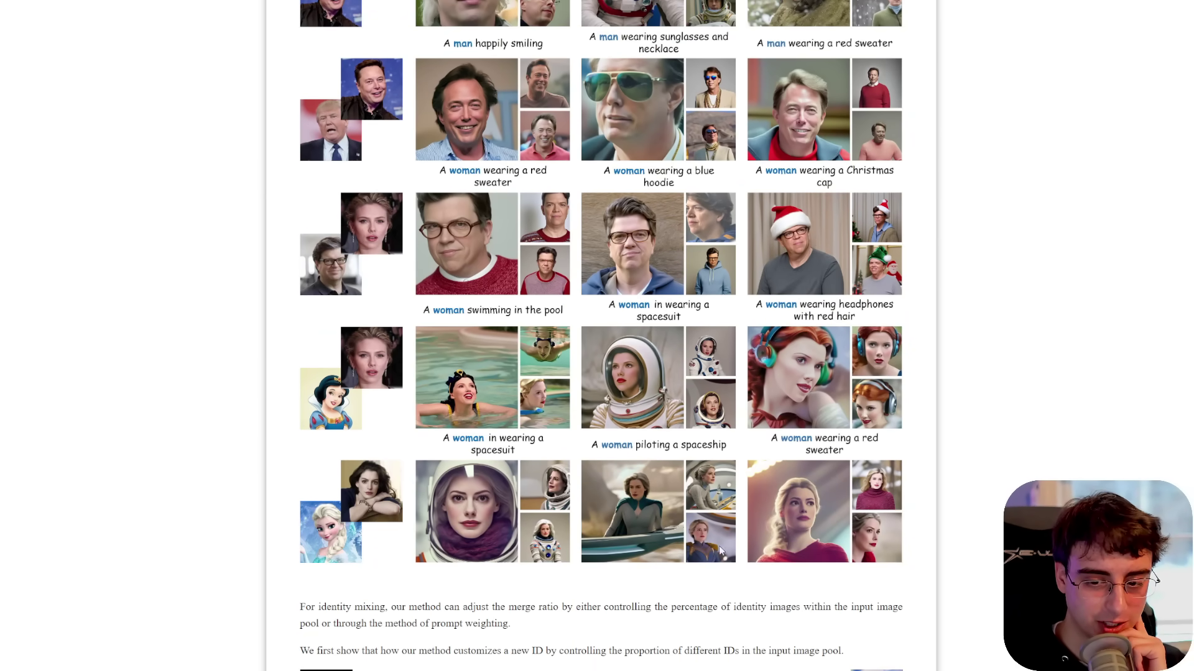
scroll(725, 531, up, 4)
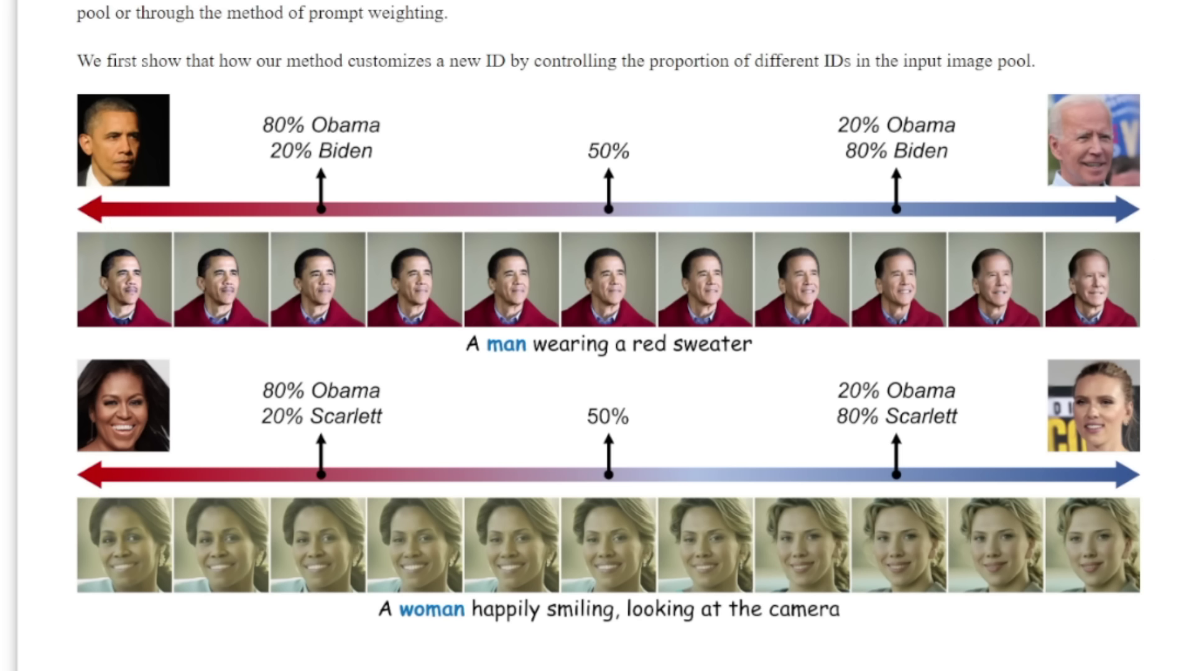
Compare PhotoMaker's results with DreamBooth, Textual Inversion, FastComposer and IPAdapter in the Comparisons section
scroll(414, 398, down, 15)
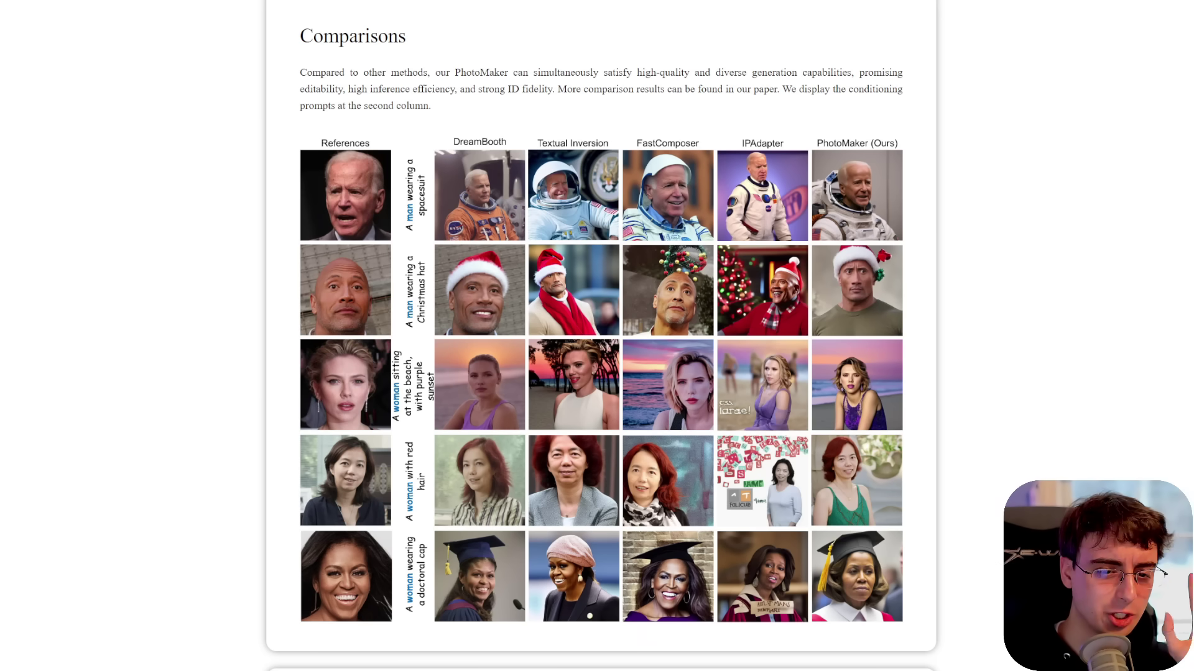
scroll(597, 336, down, 10)
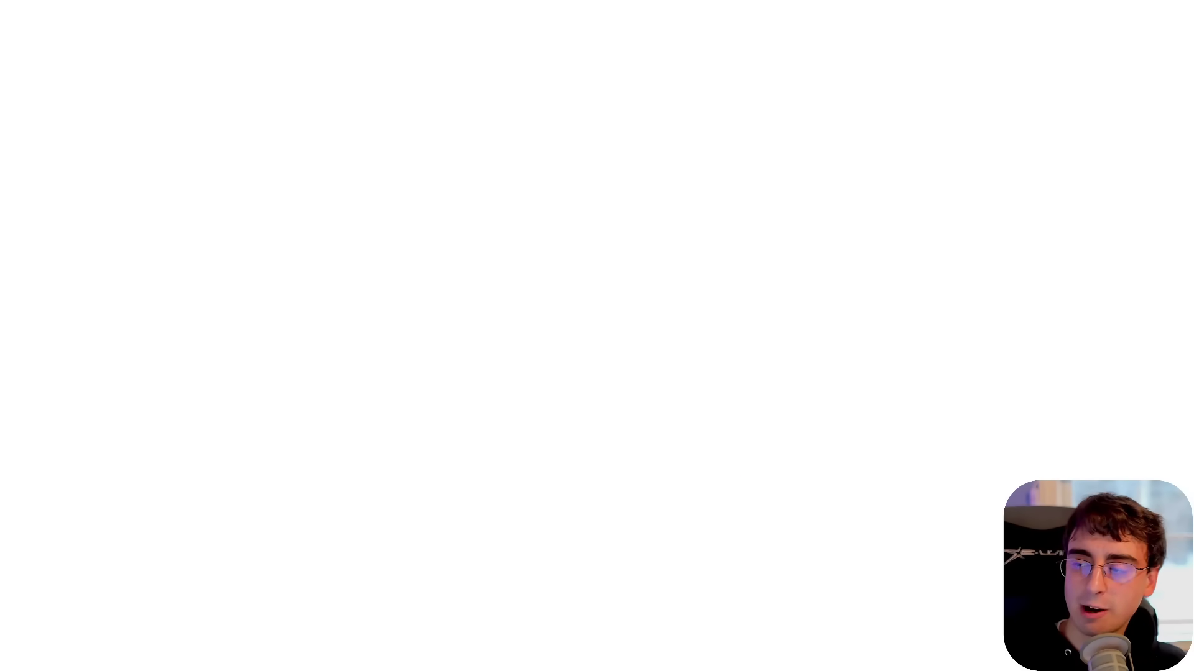